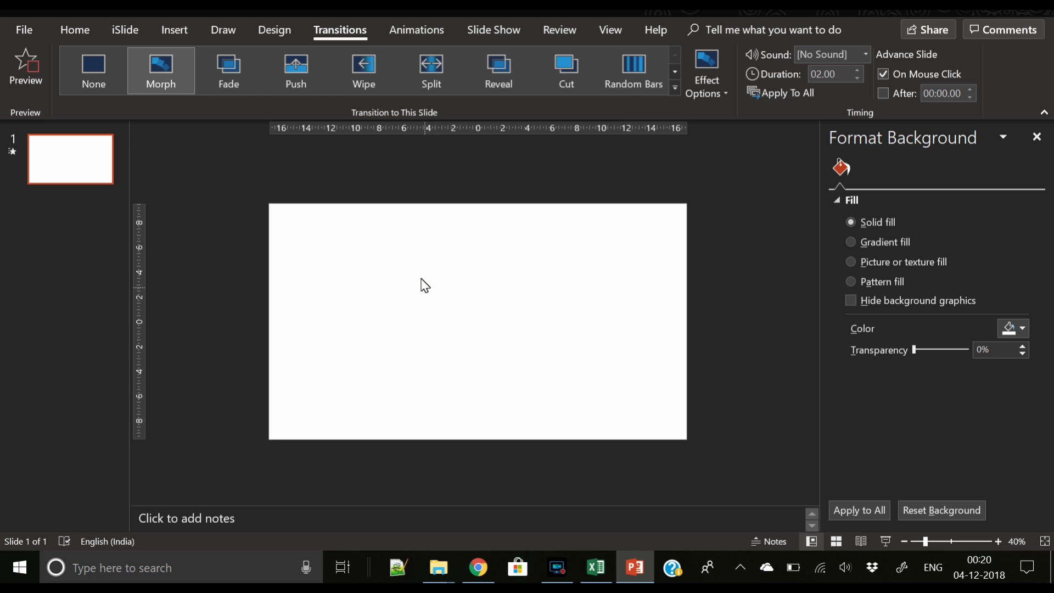
# Draw a rounded rectangle across the right half of the slide.
pyautogui.click(176, 29)
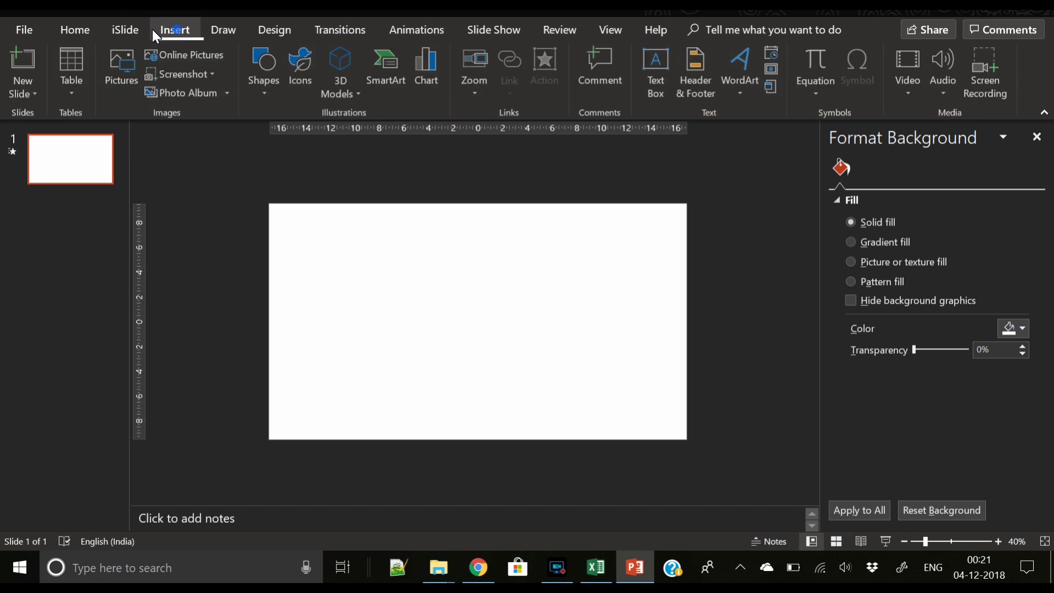
pyautogui.click(252, 93)
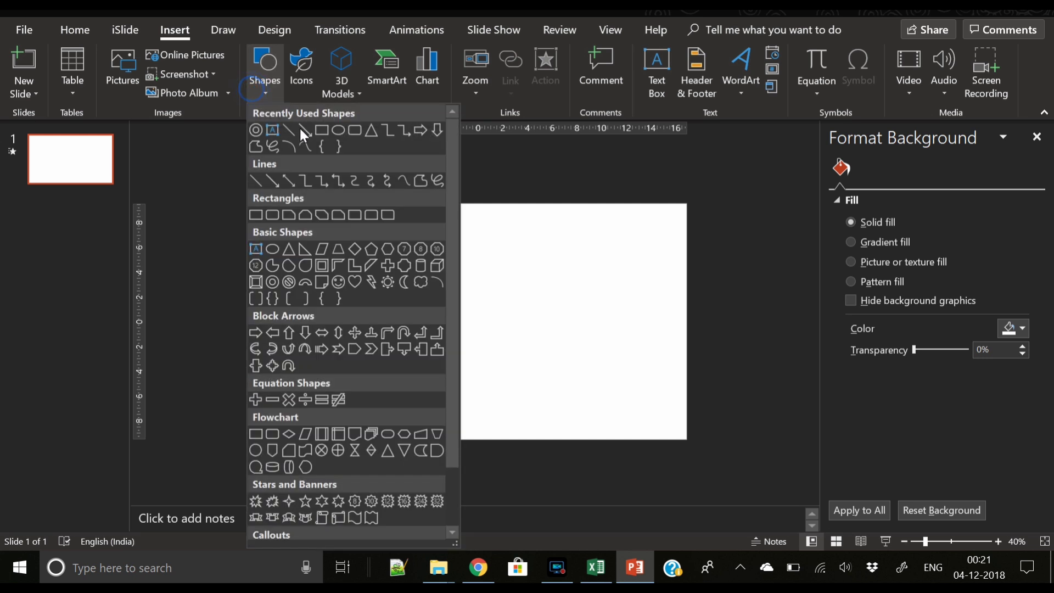
pyautogui.click(356, 133)
pyautogui.moveTo(443, 281); pyautogui.dragTo(670, 409)
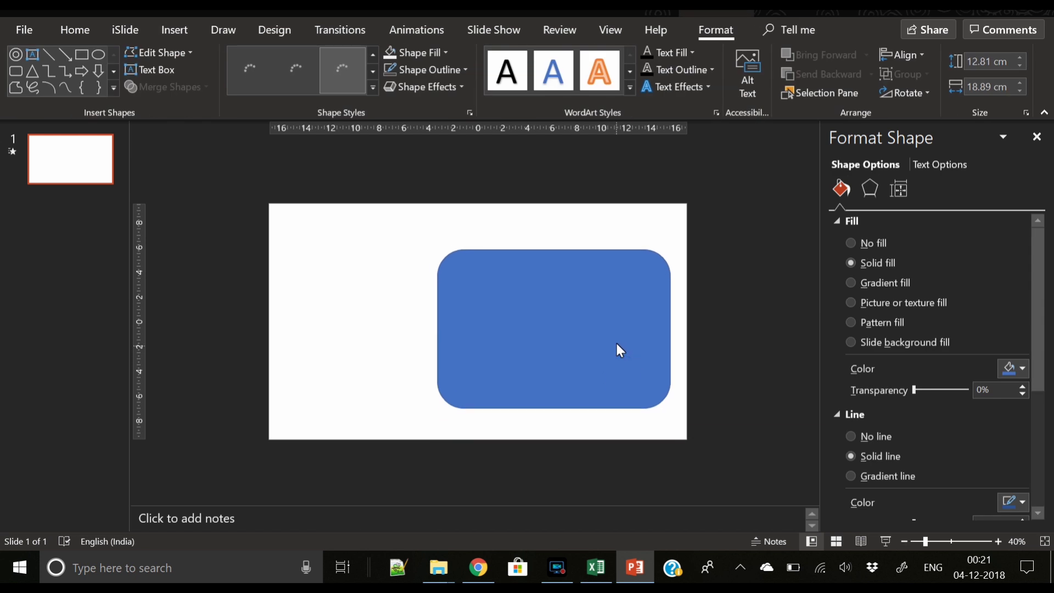
# Reduce the rectangle's corner rounding, apply a no-outline style, and nudge it along the centre guide.
pyautogui.moveTo(465, 242); pyautogui.dragTo(446, 242)
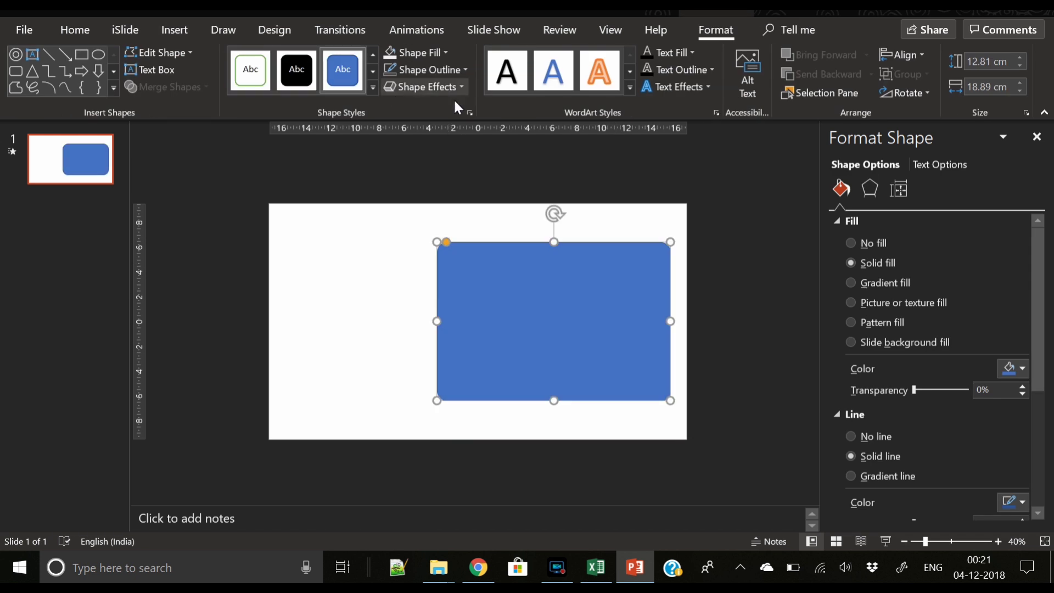
pyautogui.click(380, 72)
pyautogui.click(734, 336)
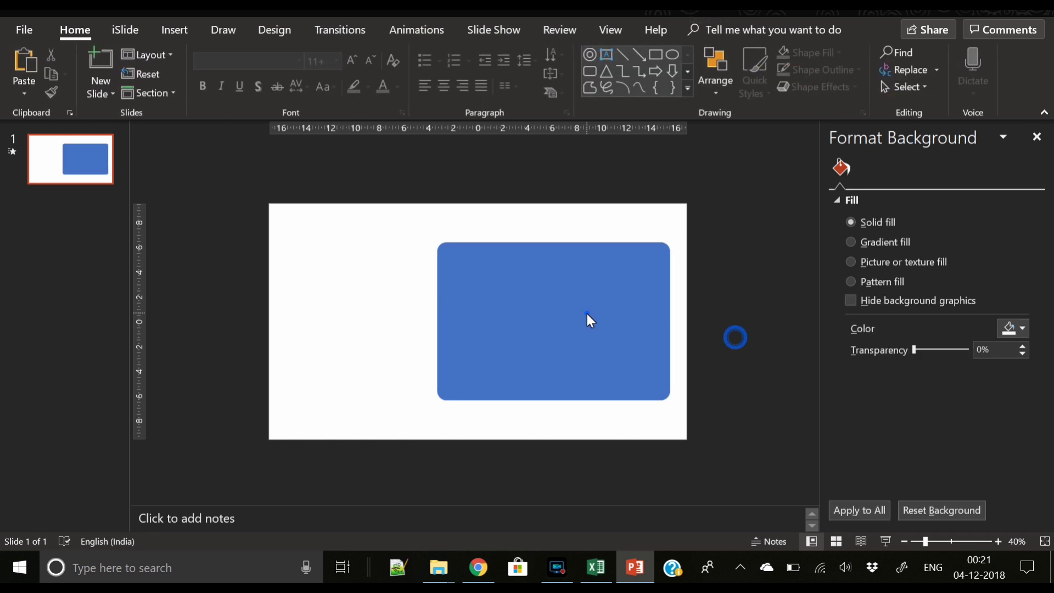
pyautogui.moveTo(585, 312); pyautogui.dragTo(584, 313)
# Switch the rectangle to a gradient fill and keep its end stop pure blue.
pyautogui.click(888, 282)
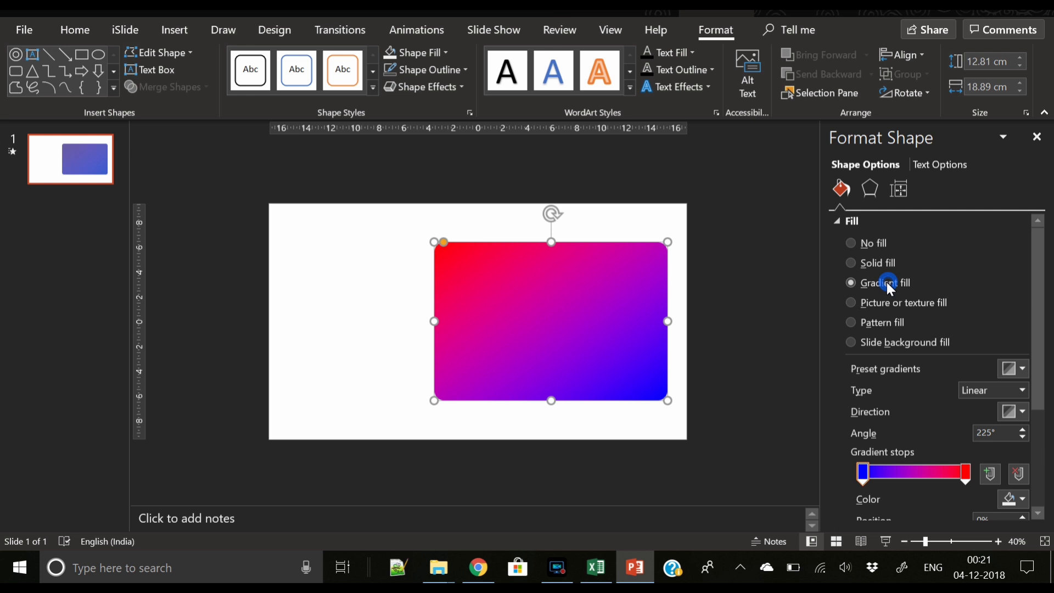
pyautogui.click(965, 473)
pyautogui.click(862, 474)
pyautogui.click(1014, 499)
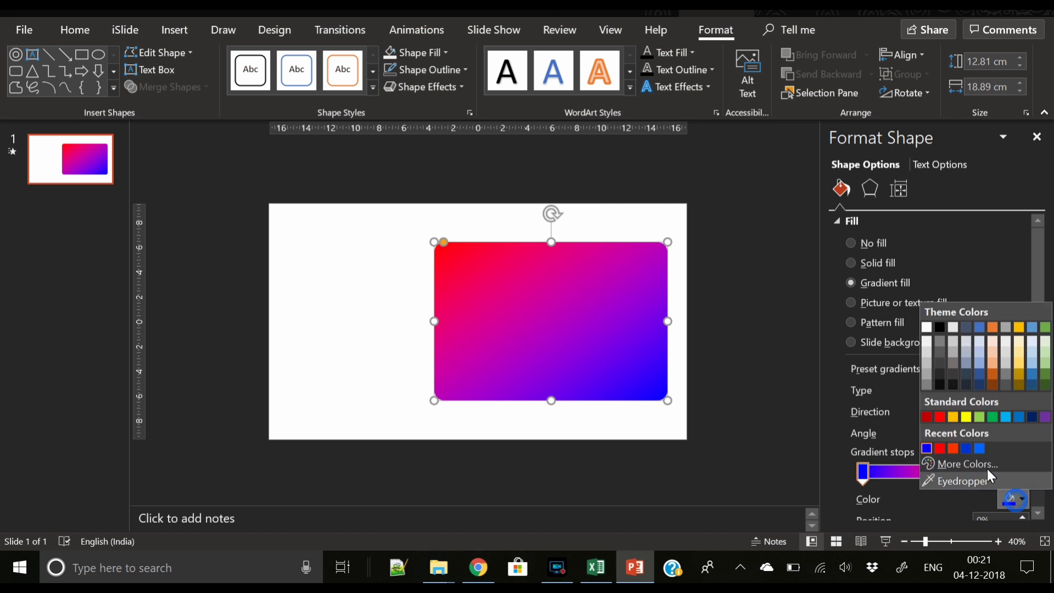
pyautogui.click(988, 475)
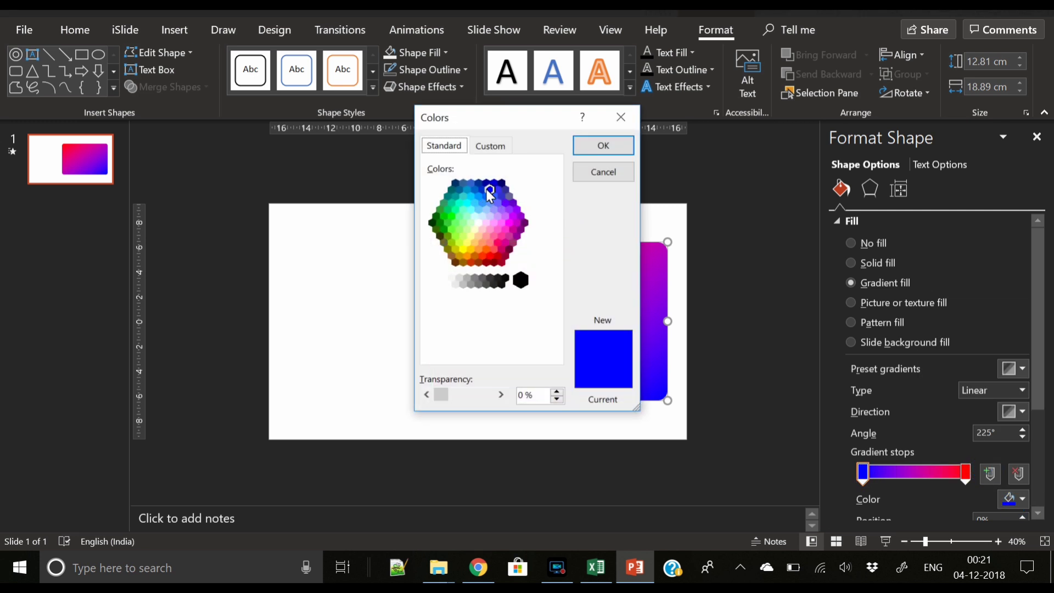
pyautogui.click(603, 166)
# Set the other gradient stop to pure red so it fades red top-left to blue bottom-right at 225°.
pyautogui.click(965, 475)
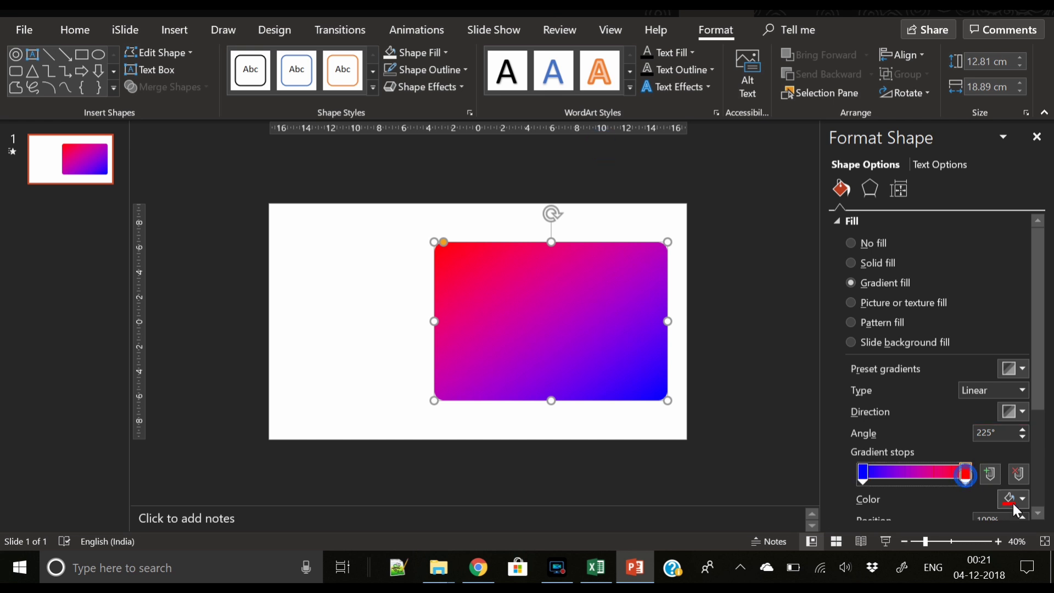
pyautogui.click(1012, 503)
pyautogui.click(957, 461)
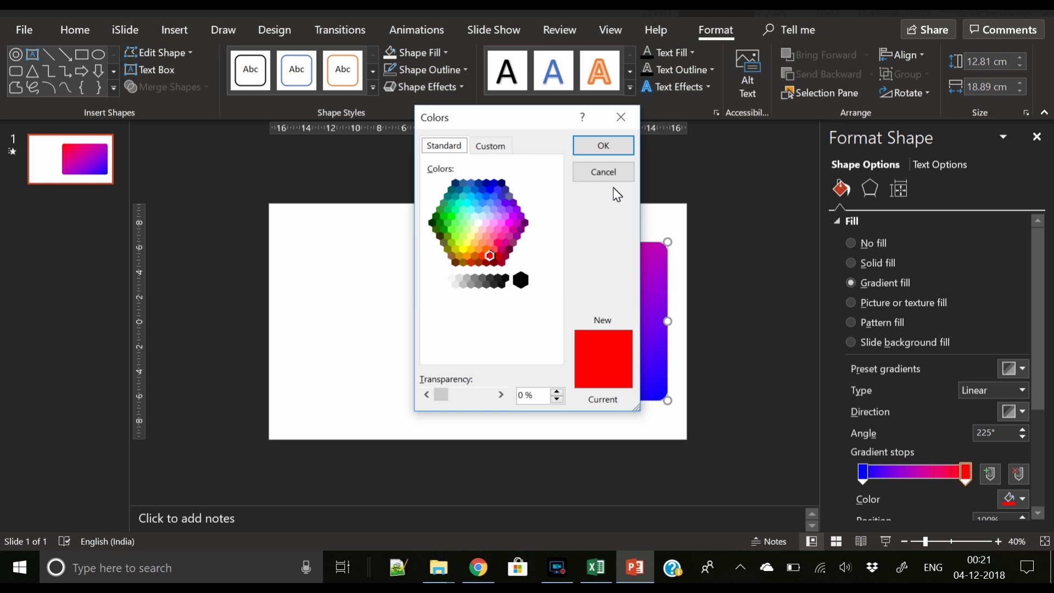
pyautogui.click(603, 145)
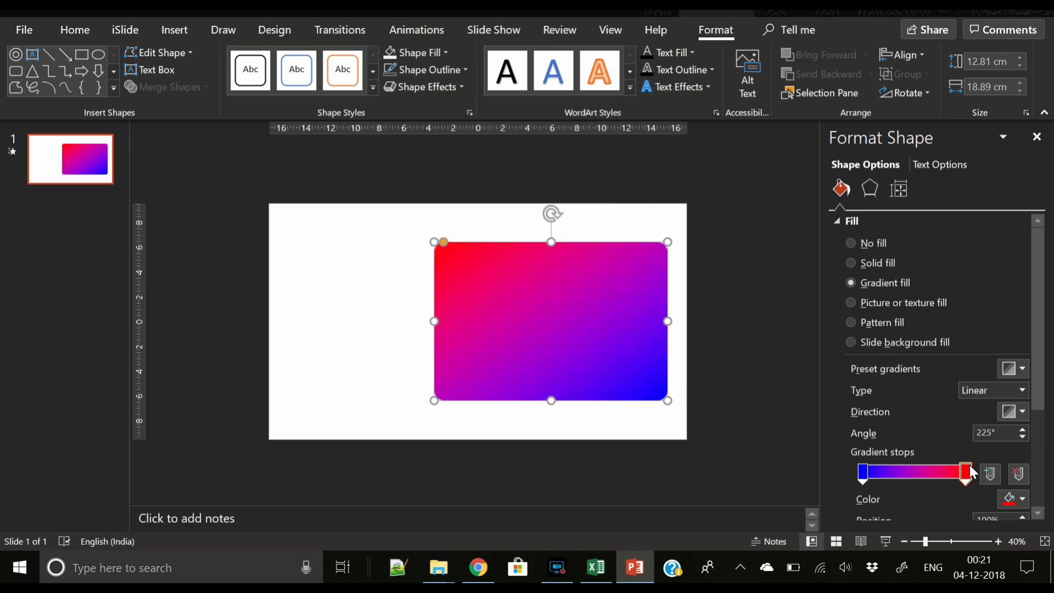
pyautogui.click(699, 313)
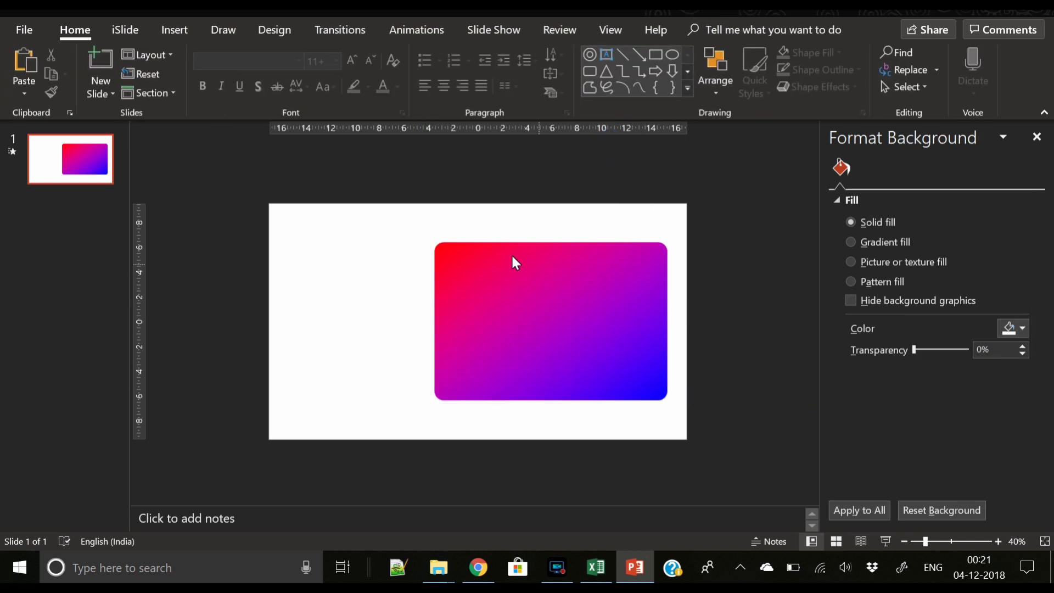
pyautogui.click(544, 301)
# Give the rectangle an Offset Bottom Right outer shadow with 18 pt blur, coloured blue.
pyautogui.click(870, 189)
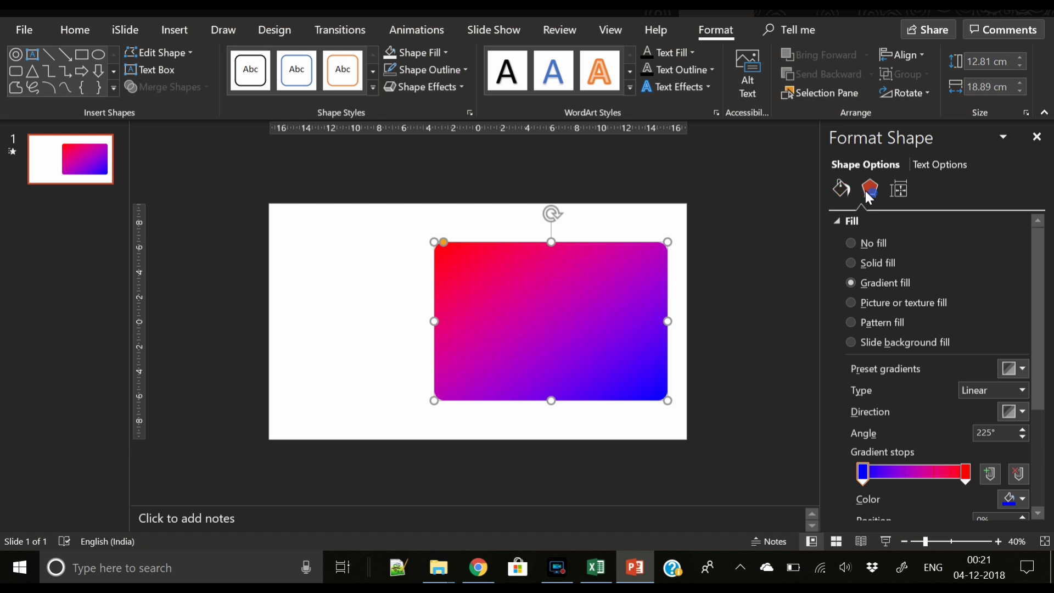
pyautogui.click(1022, 241)
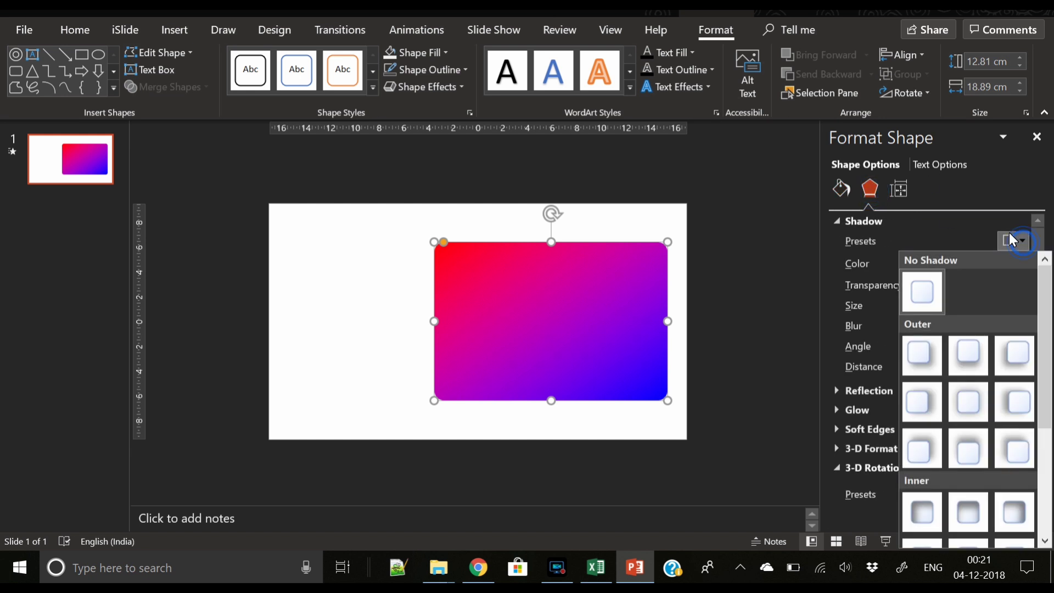
pyautogui.click(921, 358)
pyautogui.moveTo(910, 327); pyautogui.dragTo(918, 328)
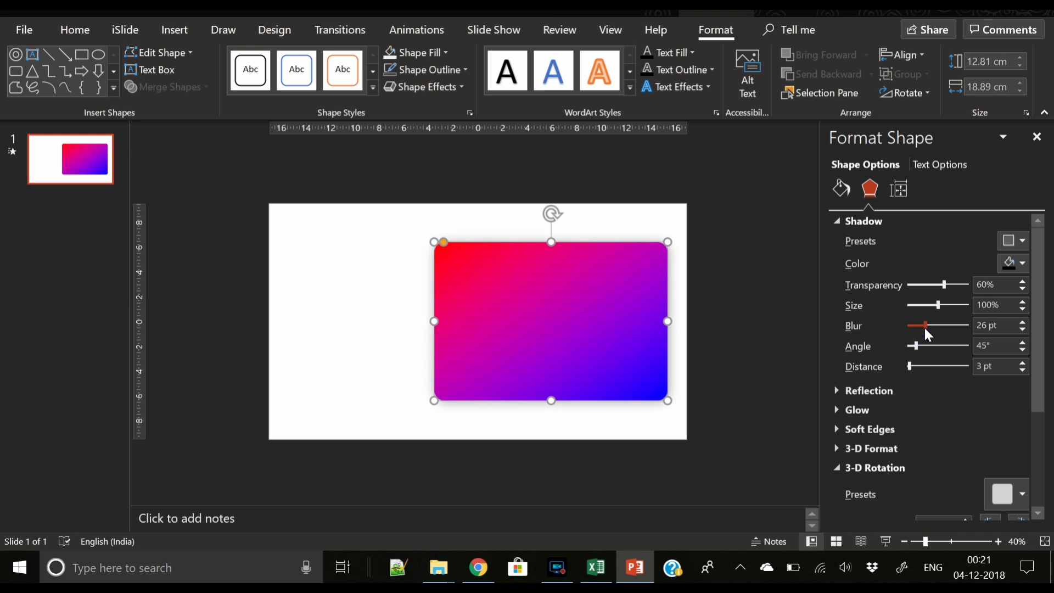
pyautogui.click(1021, 263)
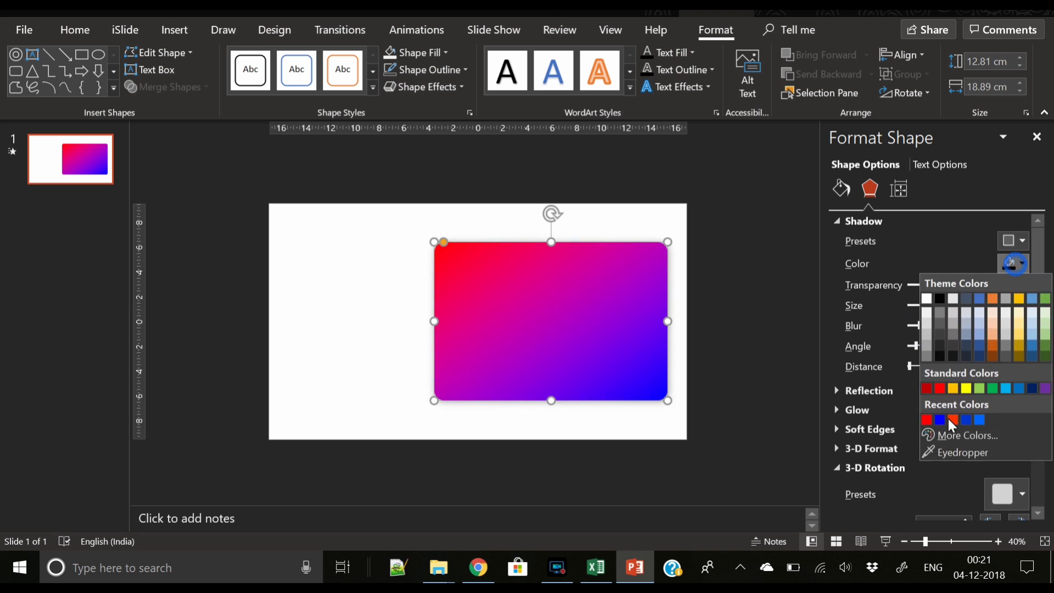
pyautogui.click(940, 420)
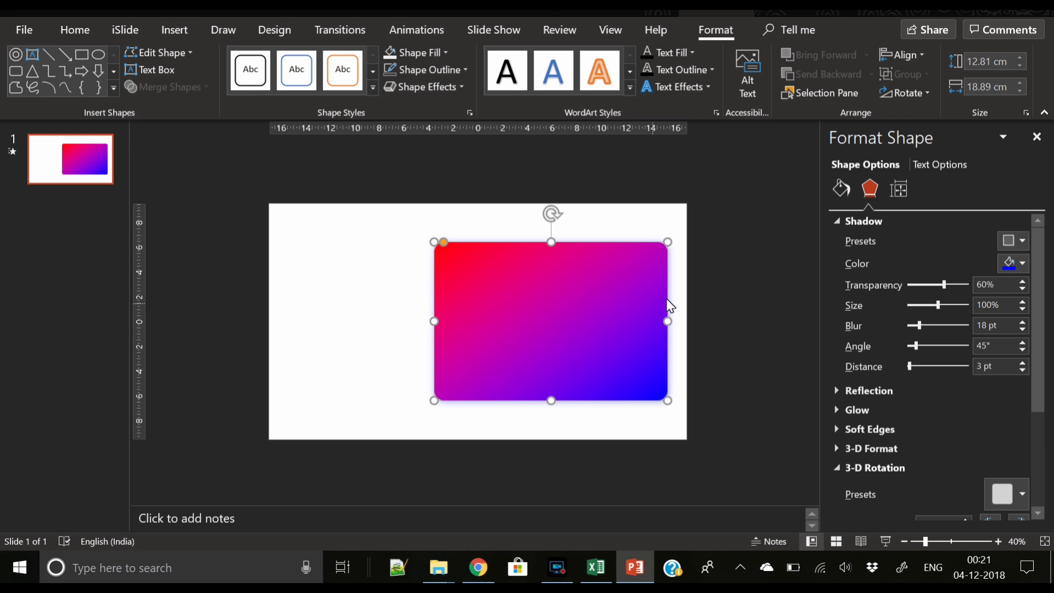
# Preview the shadow and check the alignment options, leaving them unchanged.
pyautogui.click(739, 303)
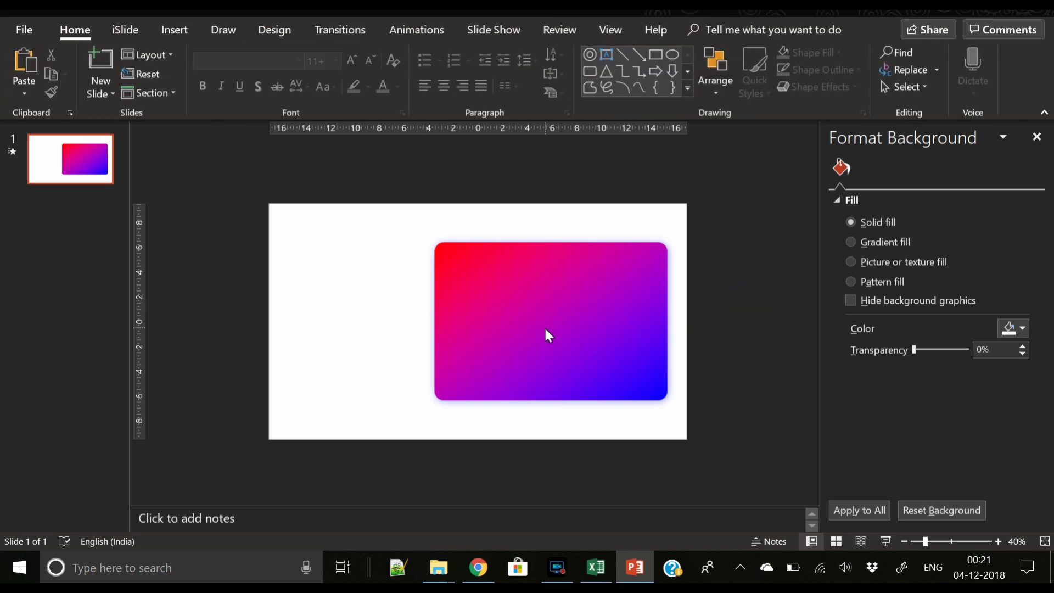
pyautogui.click(547, 333)
pyautogui.click(918, 55)
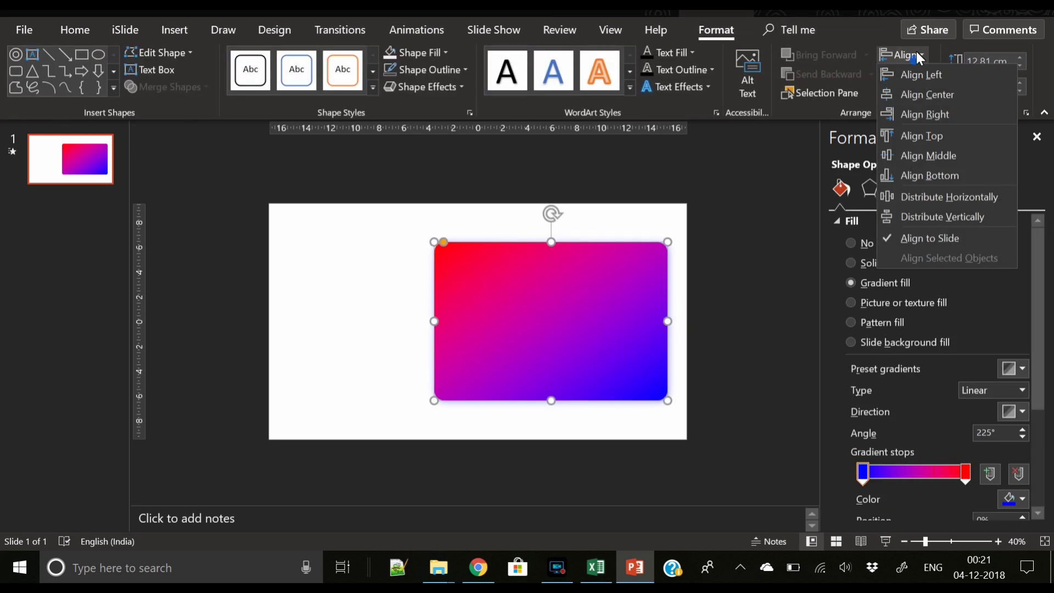
pyautogui.click(932, 158)
pyautogui.click(762, 309)
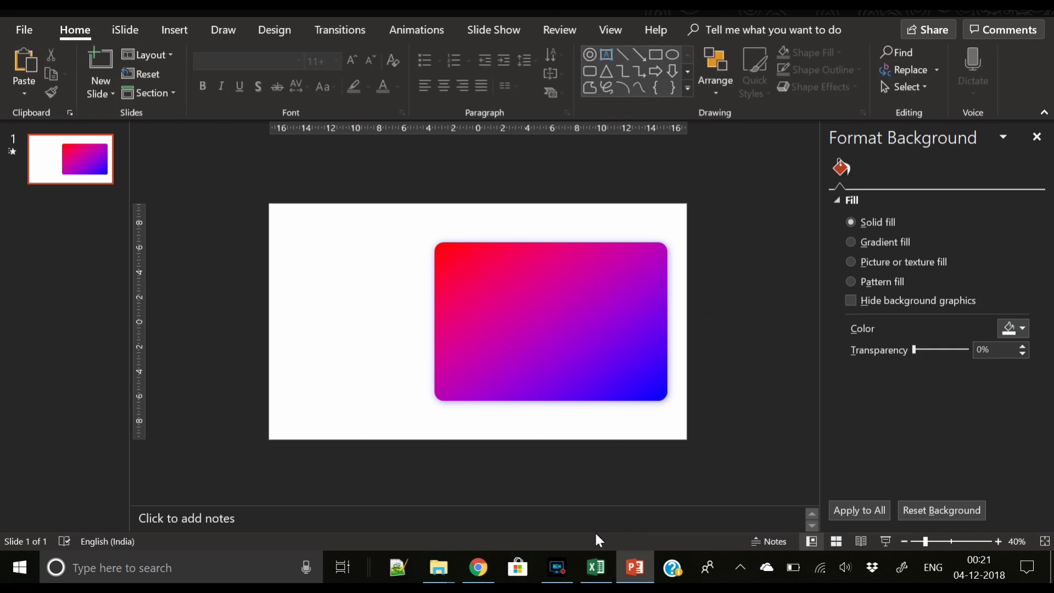
# In Excel, select the Date and Sessions data in A1:B13.
pyautogui.click(597, 577)
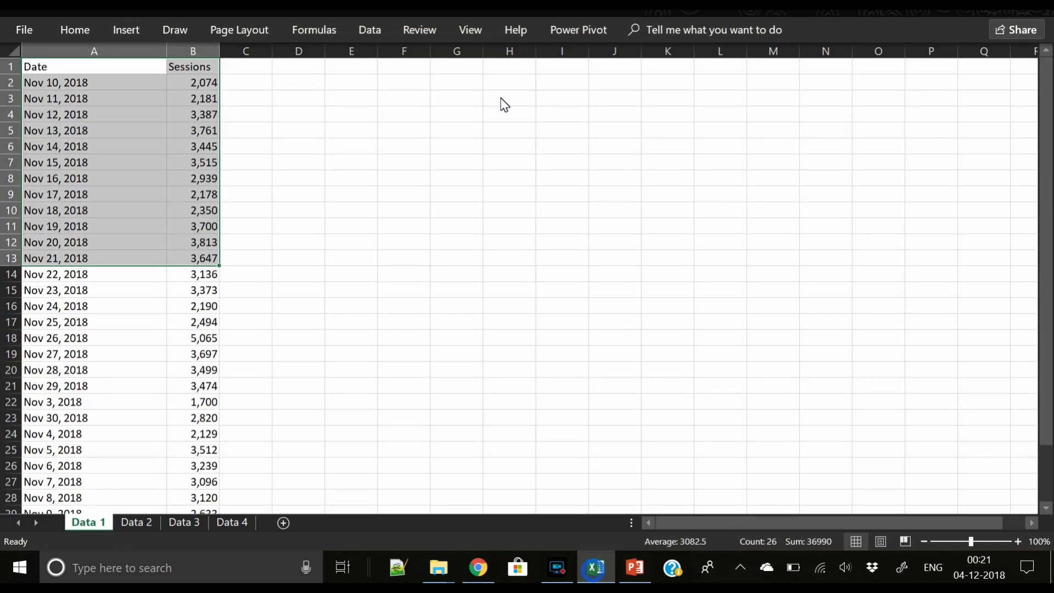
pyautogui.click(328, 242)
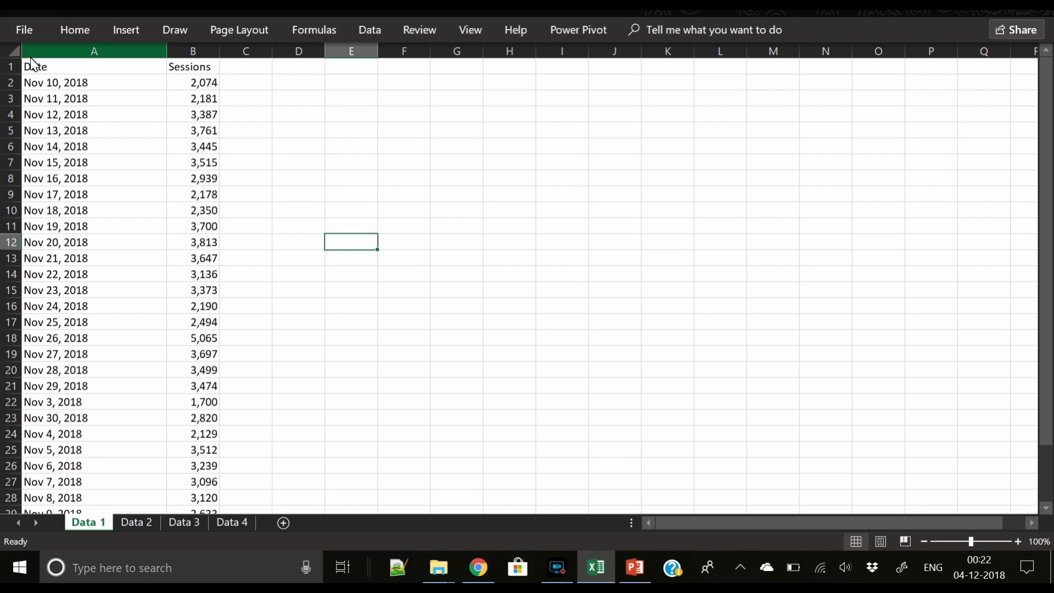
pyautogui.moveTo(34, 67); pyautogui.dragTo(203, 84)
pyautogui.moveTo(204, 128); pyautogui.dragTo(197, 244)
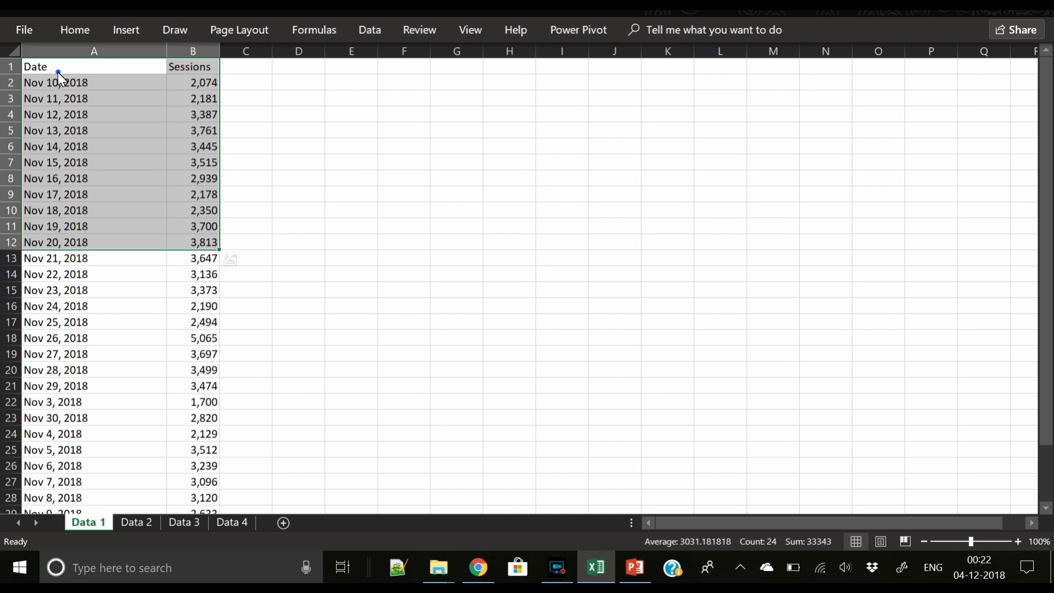
pyautogui.moveTo(58, 71); pyautogui.dragTo(204, 265)
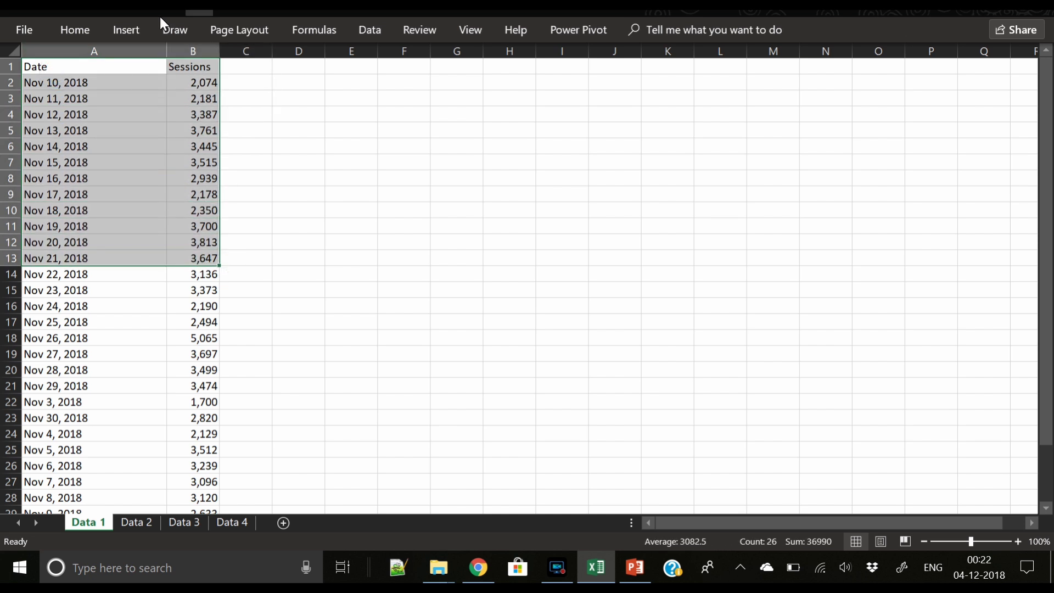
pyautogui.click(124, 28)
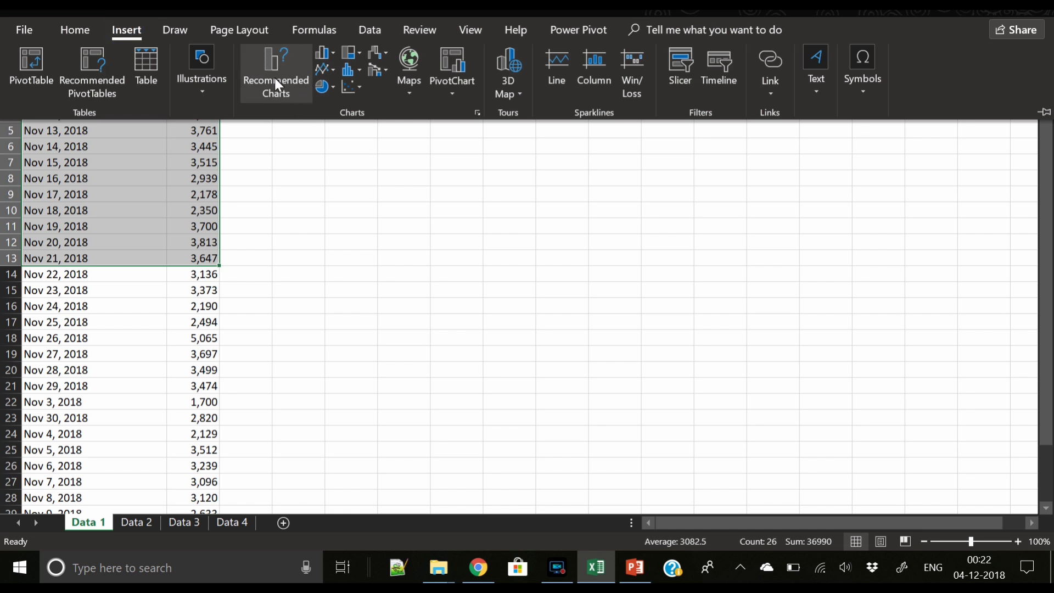
# Insert a Stacked Area chart from Recommended Charts and cut it to the clipboard.
pyautogui.click(275, 78)
pyautogui.click(353, 288)
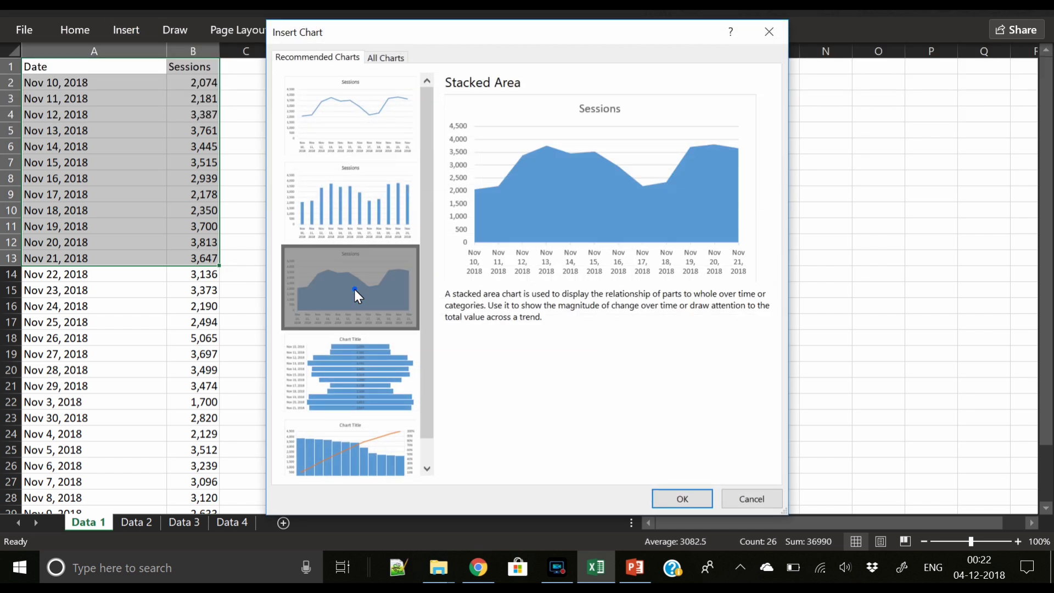
pyautogui.click(693, 503)
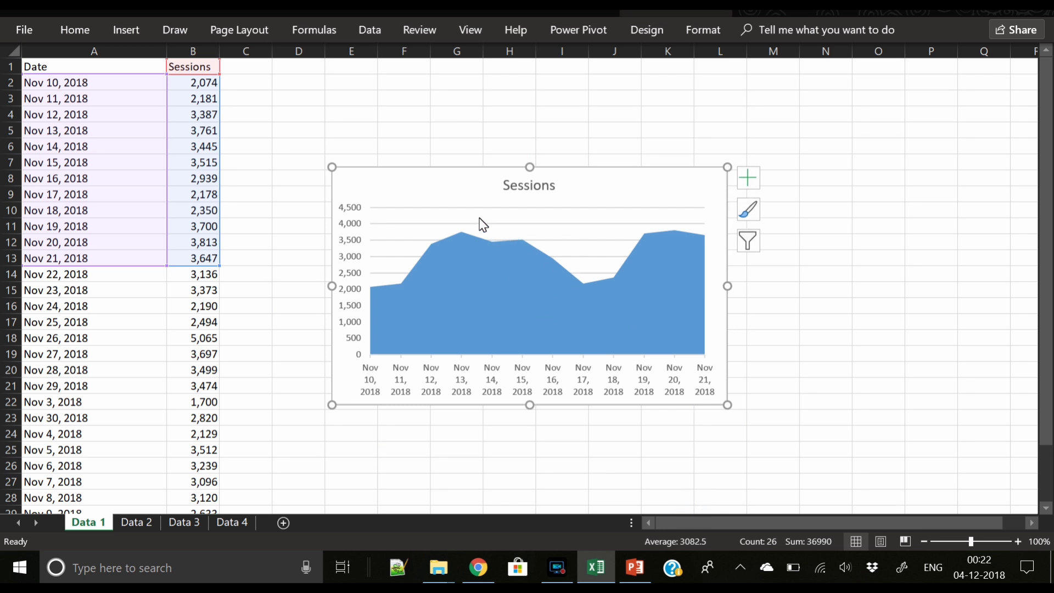
pyautogui.hotkey('ctrl', 'x')
# Paste the Sessions chart into PowerPoint and move it onto the gradient card.
pyautogui.click(635, 567)
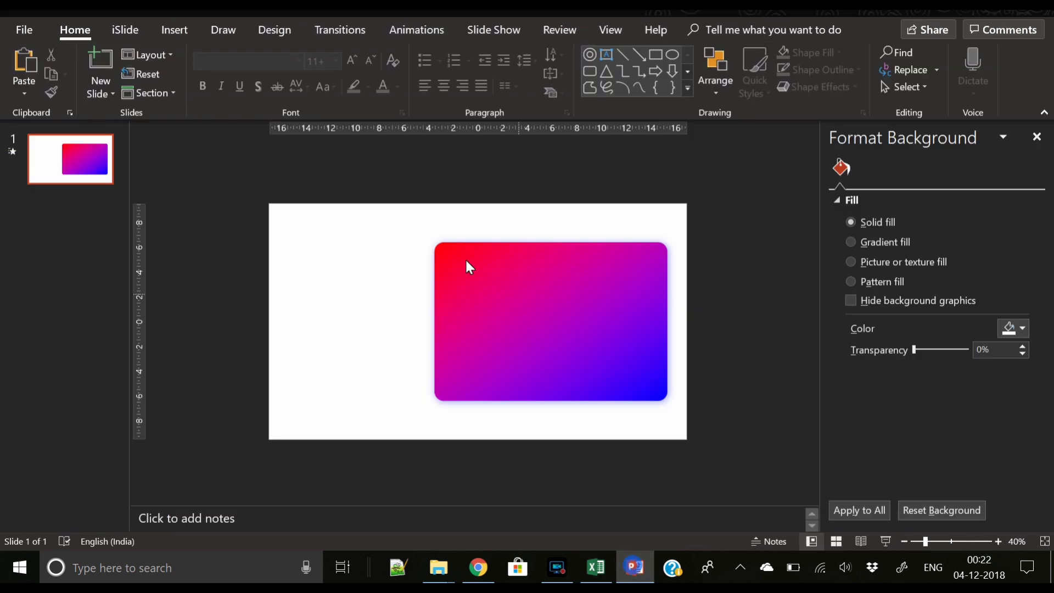
pyautogui.hotkey('ctrl', 'v')
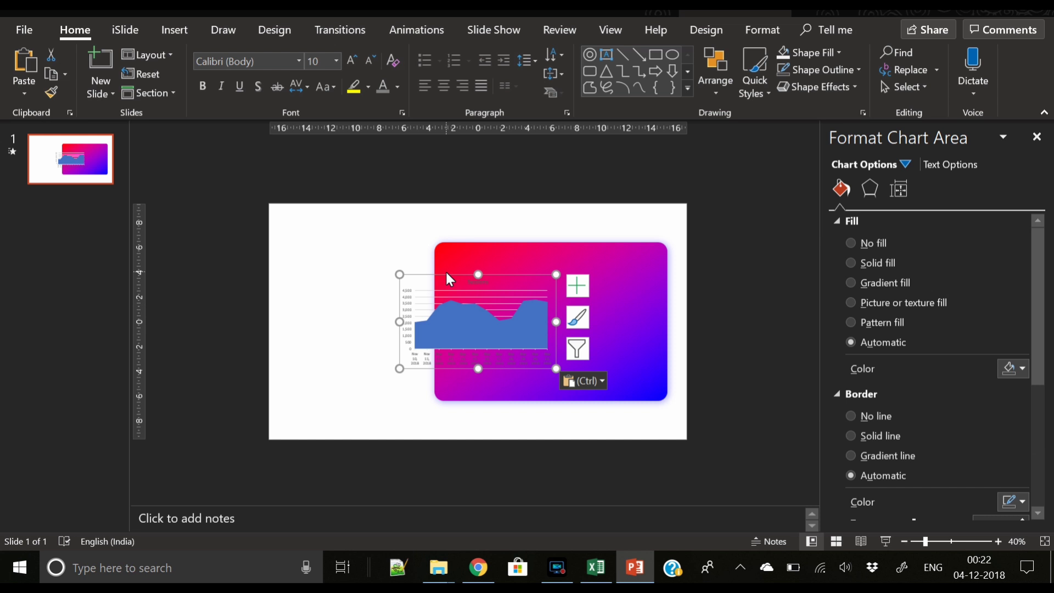
pyautogui.moveTo(446, 273); pyautogui.dragTo(523, 264)
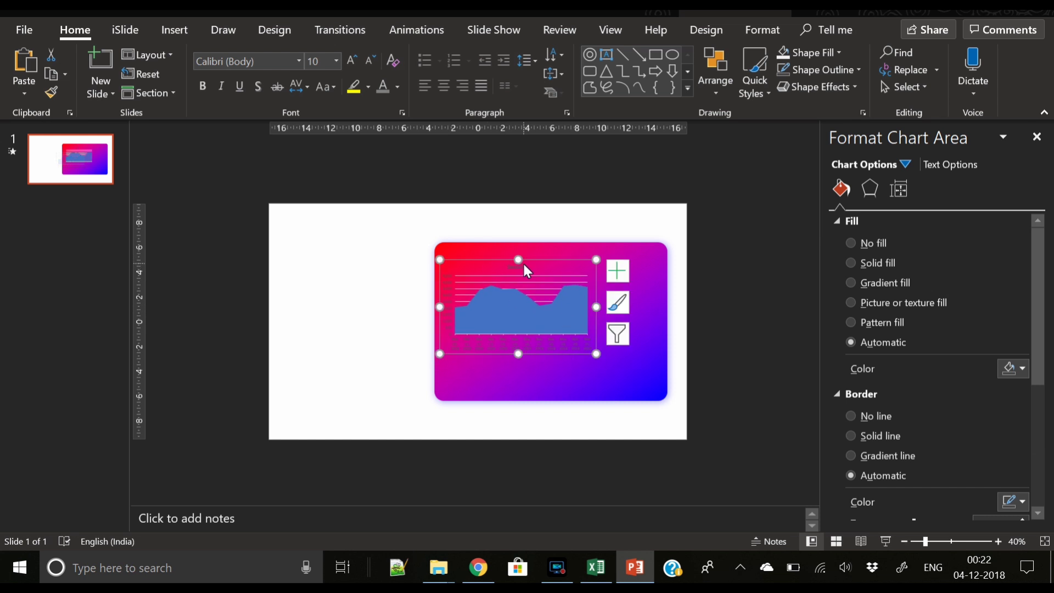
# Remove the chart's title, horizontal gridlines and vertical value axis labels.
pyautogui.click(519, 266)
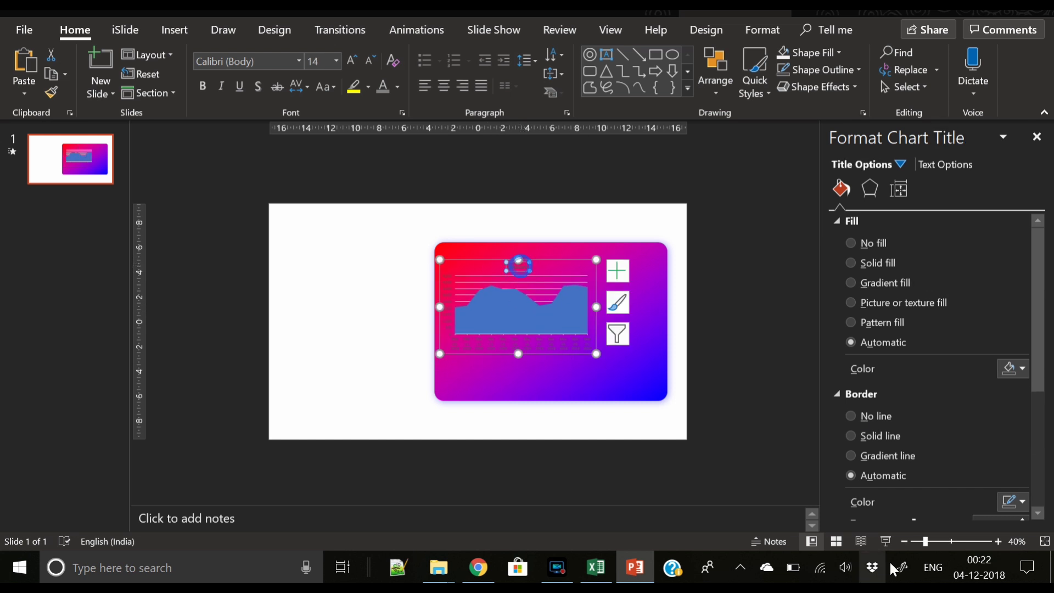
pyautogui.click(961, 541)
pyautogui.scroll(1, 661, 278)
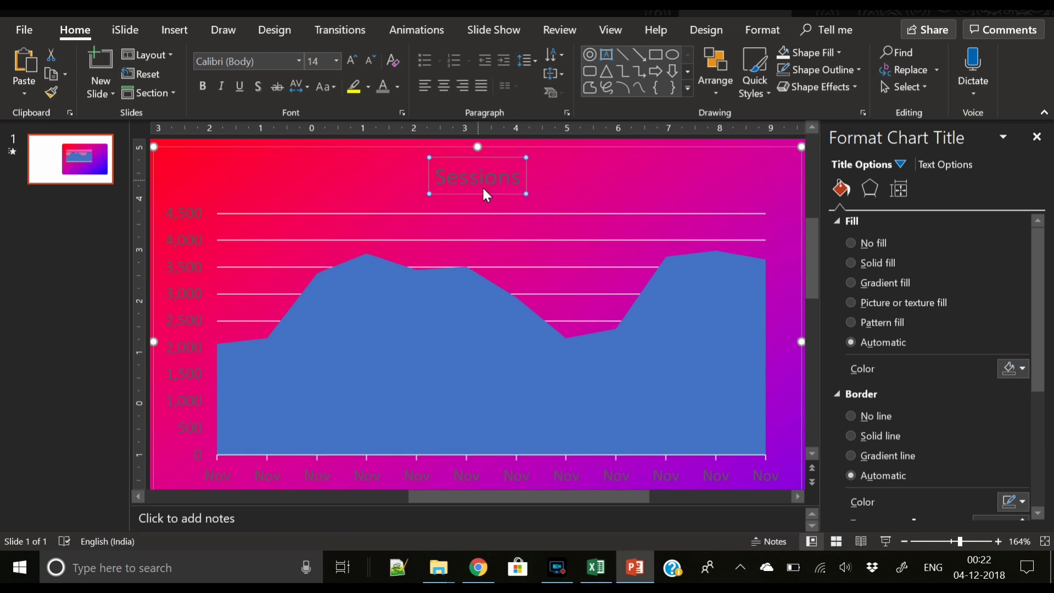
pyautogui.click(495, 198)
pyautogui.scroll(-1, 478, 201)
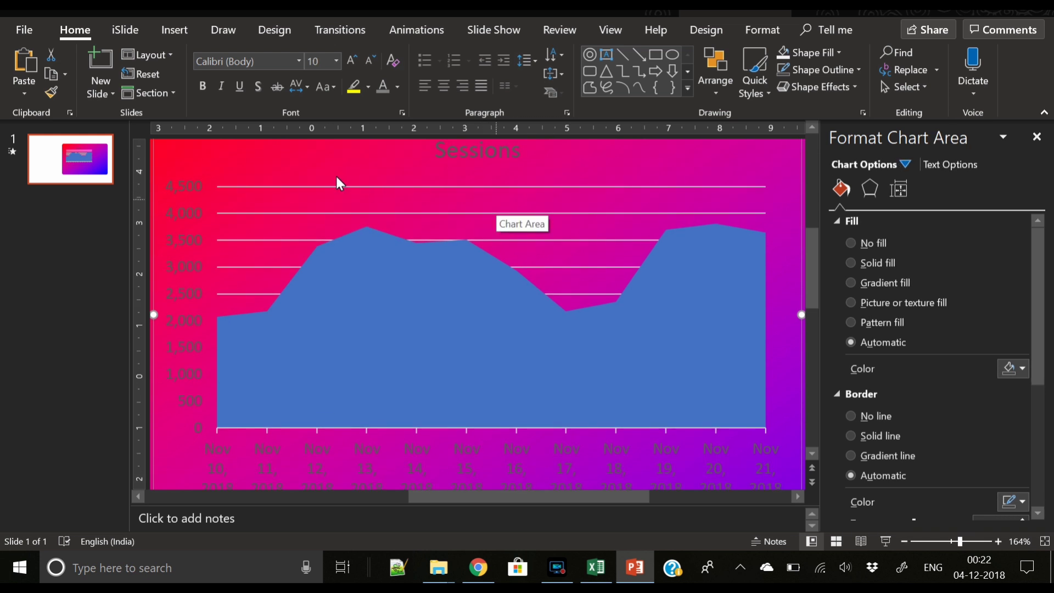
pyautogui.click(303, 172)
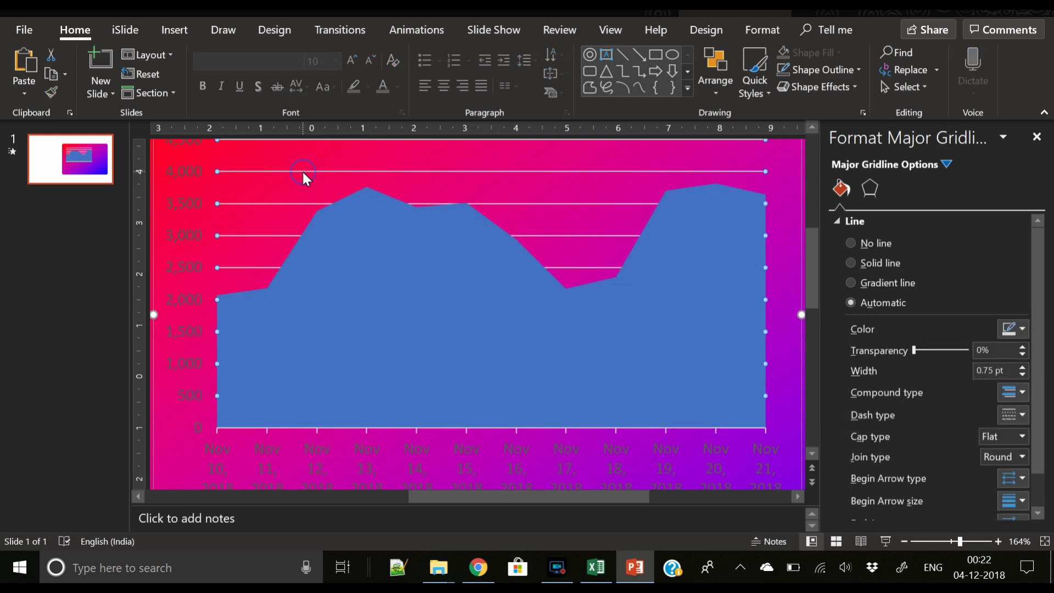
pyautogui.press('Delete')
pyautogui.click(196, 204)
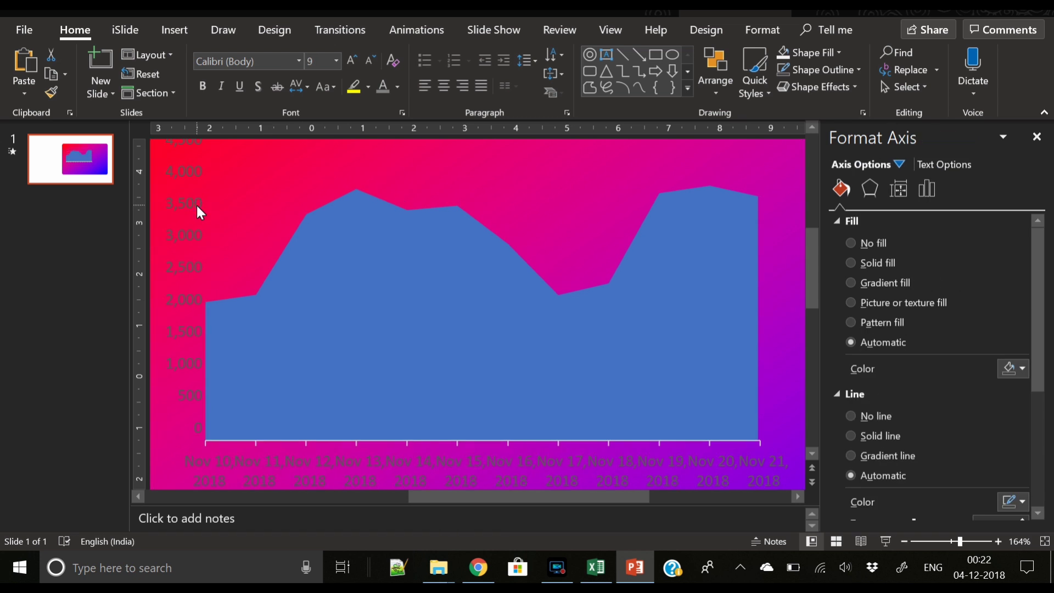
pyautogui.press('Delete')
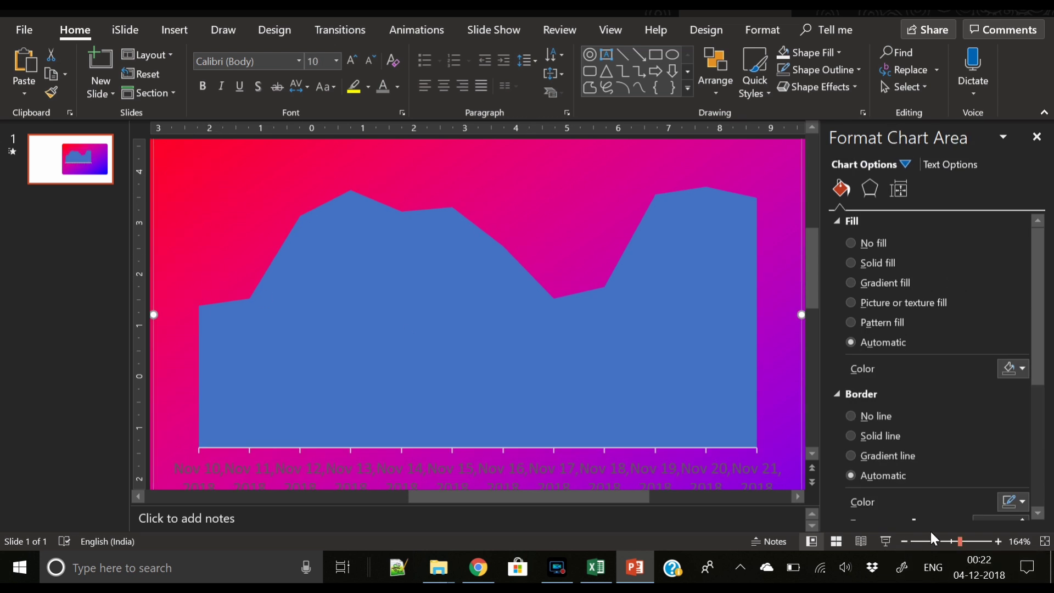
# Resize the chart wider and taller to fill the card.
pyautogui.click(943, 541)
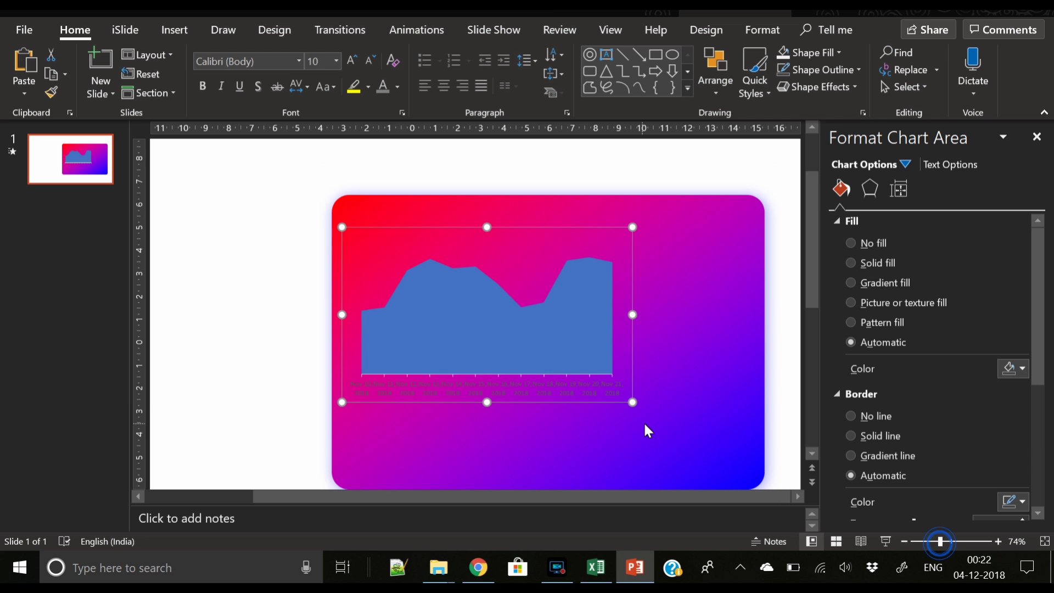
pyautogui.moveTo(631, 402); pyautogui.dragTo(749, 477)
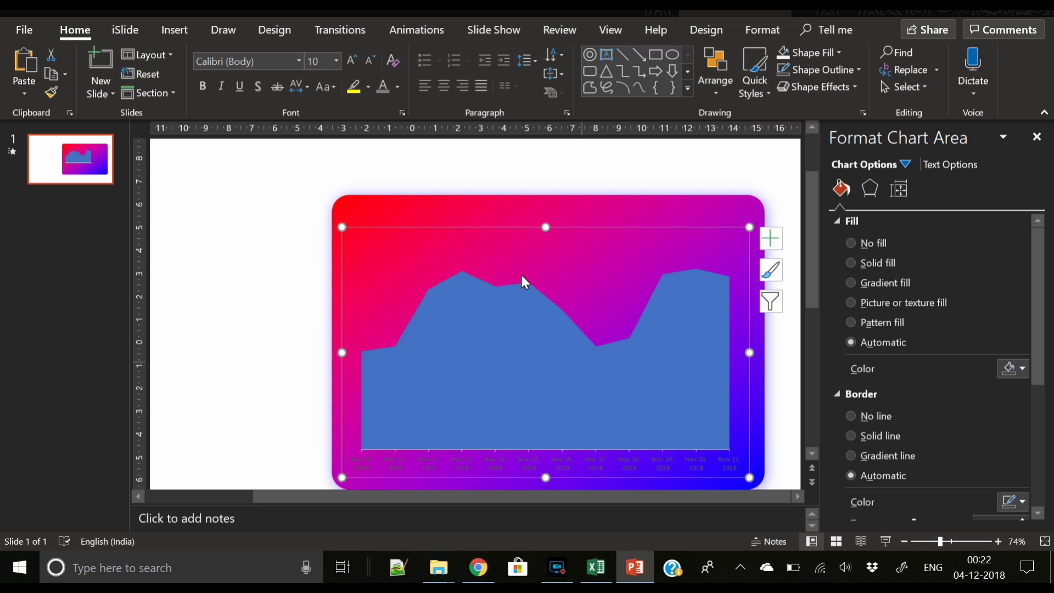
pyautogui.moveTo(545, 226); pyautogui.dragTo(545, 212)
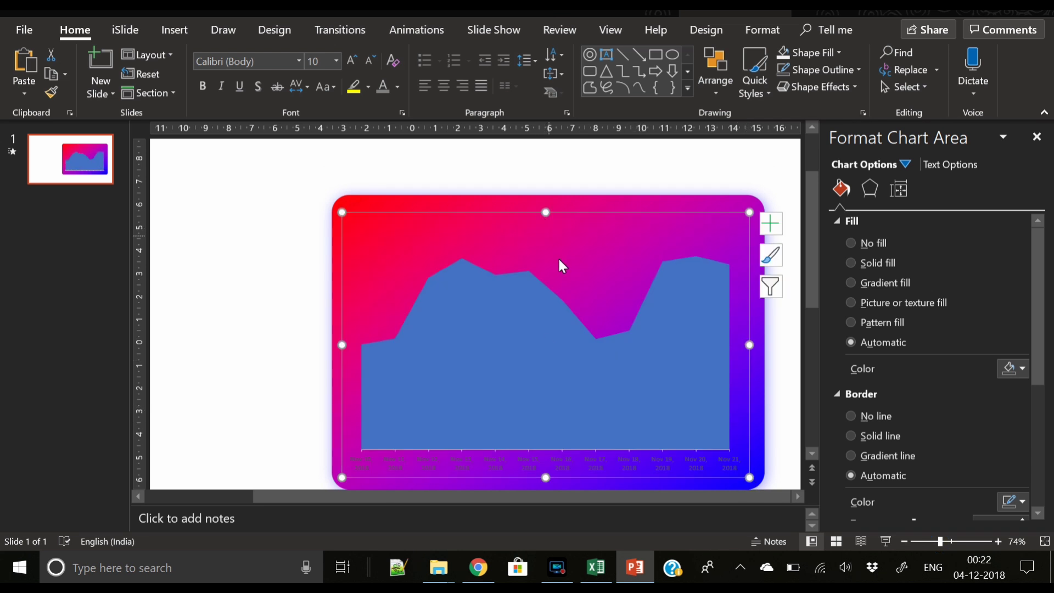
# Set the chart's date labels to white Open Sans at size 9.
pyautogui.click(266, 65)
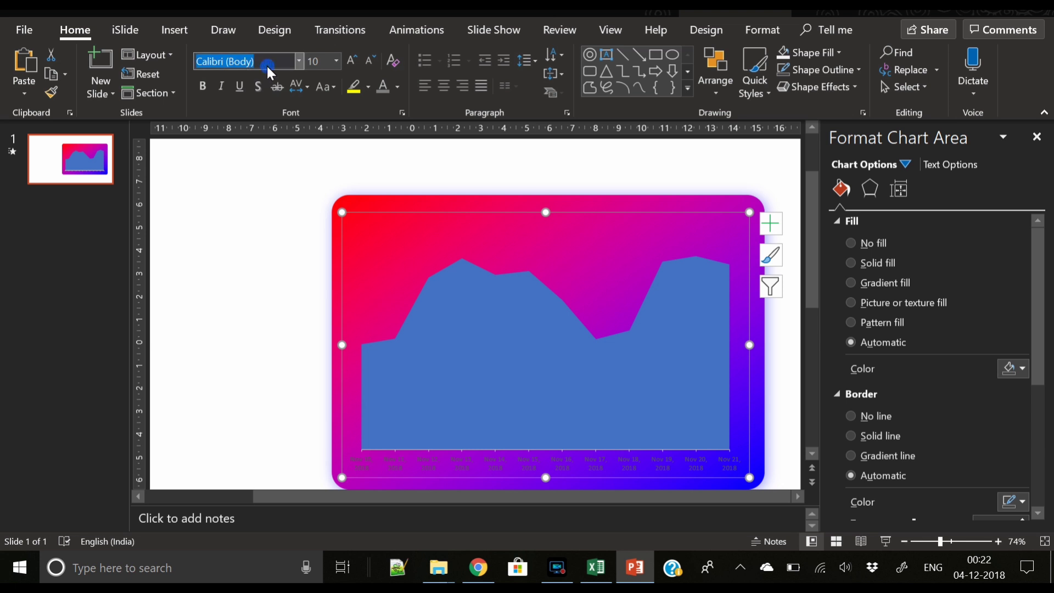
pyautogui.write('Open Sans')
pyautogui.press('Return')
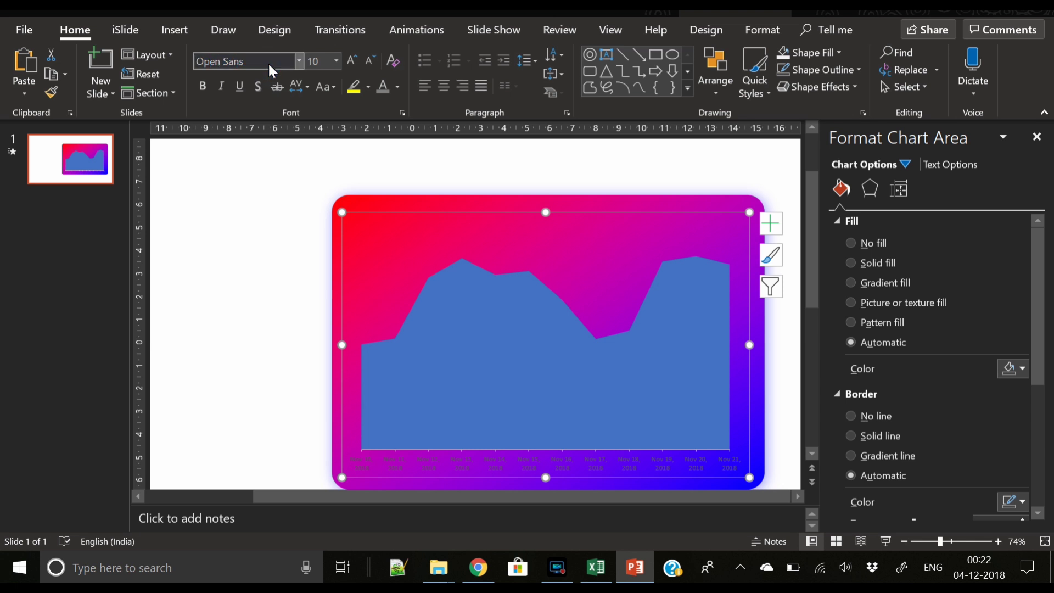
pyautogui.click(397, 85)
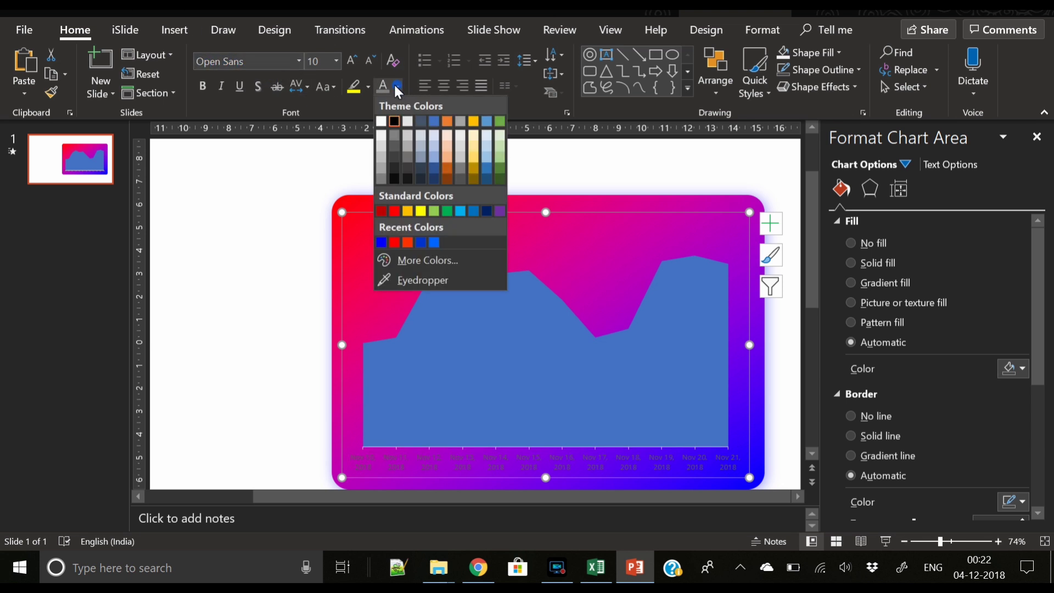
pyautogui.click(383, 118)
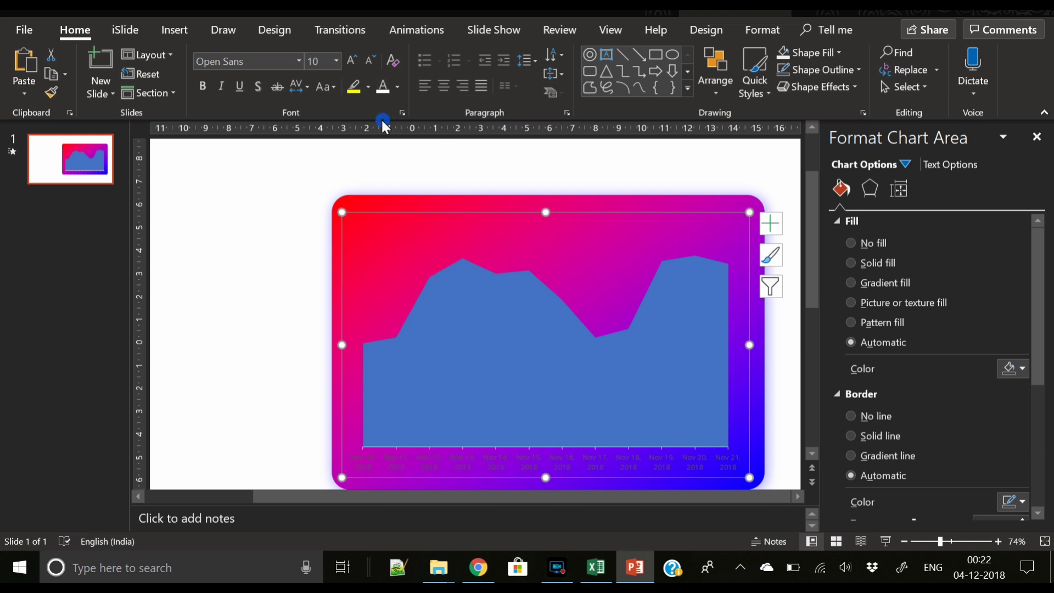
pyautogui.click(371, 60)
pyautogui.click(265, 250)
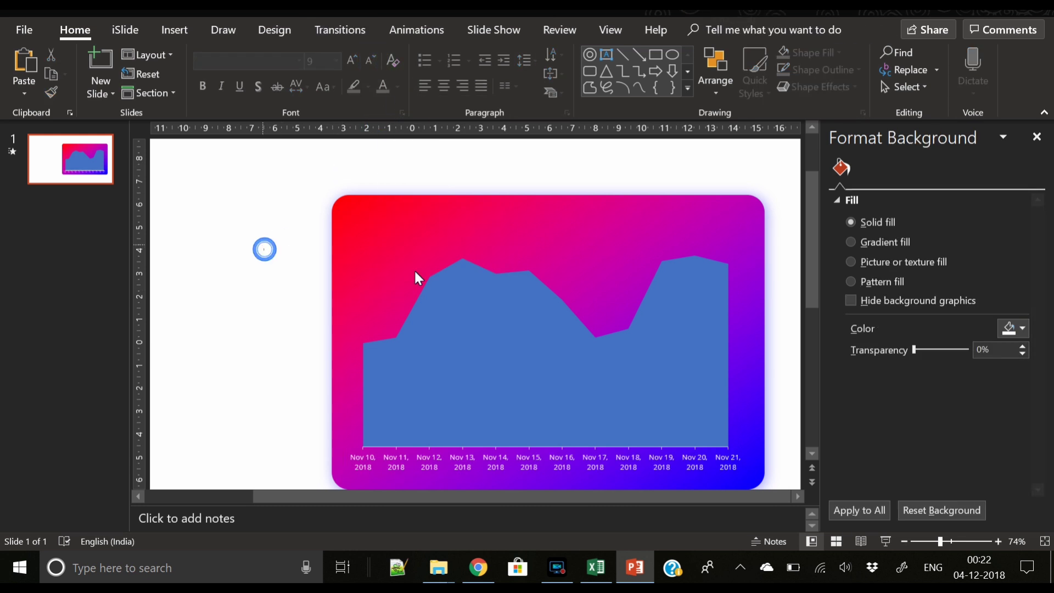
# Fill the chart's area series with solid white.
pyautogui.click(483, 313)
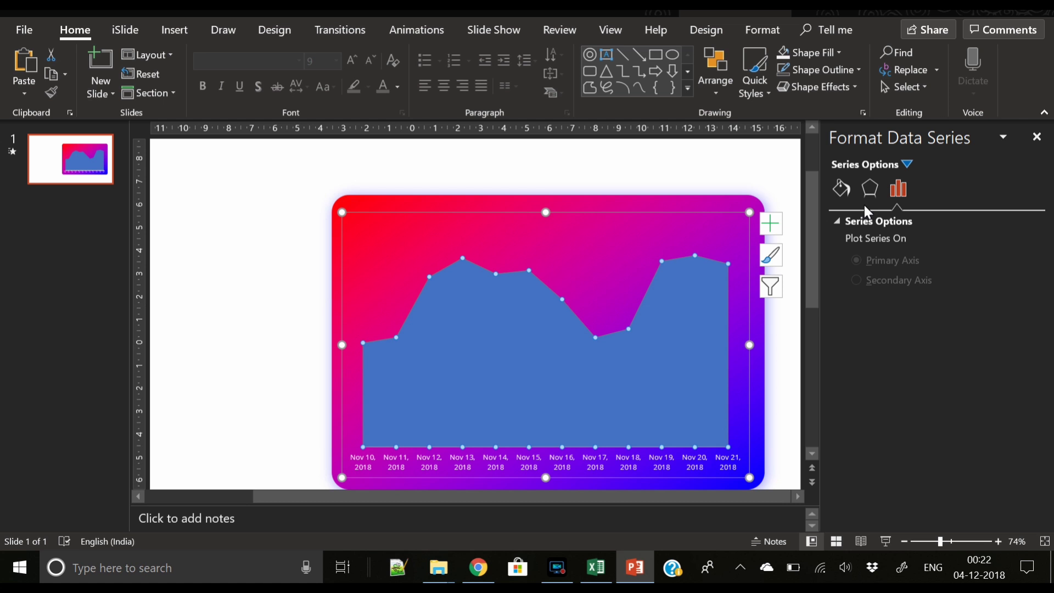
pyautogui.click(841, 189)
pyautogui.click(887, 265)
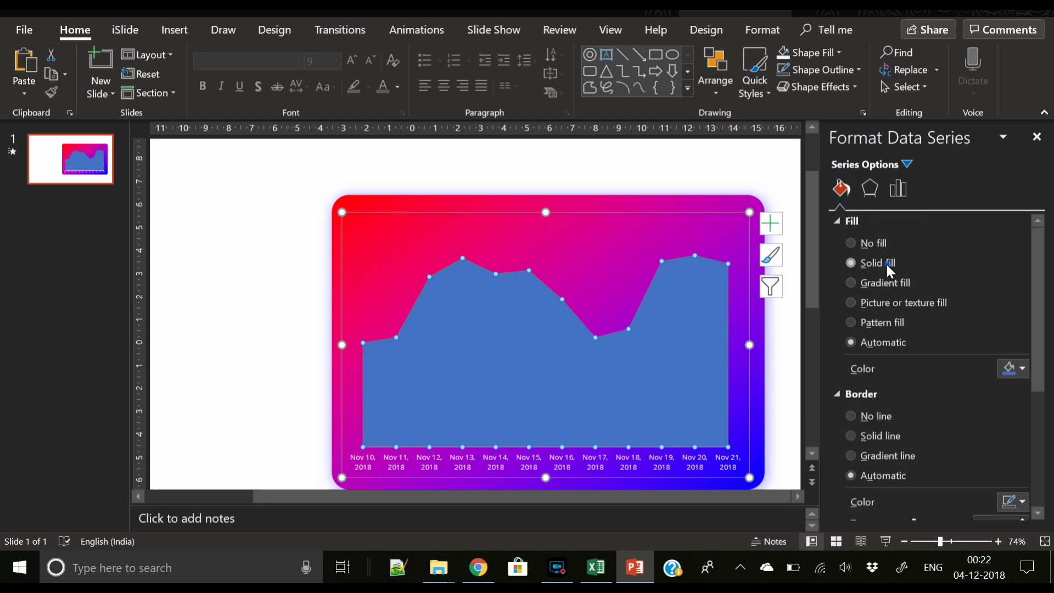
# Give the white area an Offset Top Right outer shadow with 20 pt blur.
pyautogui.click(870, 189)
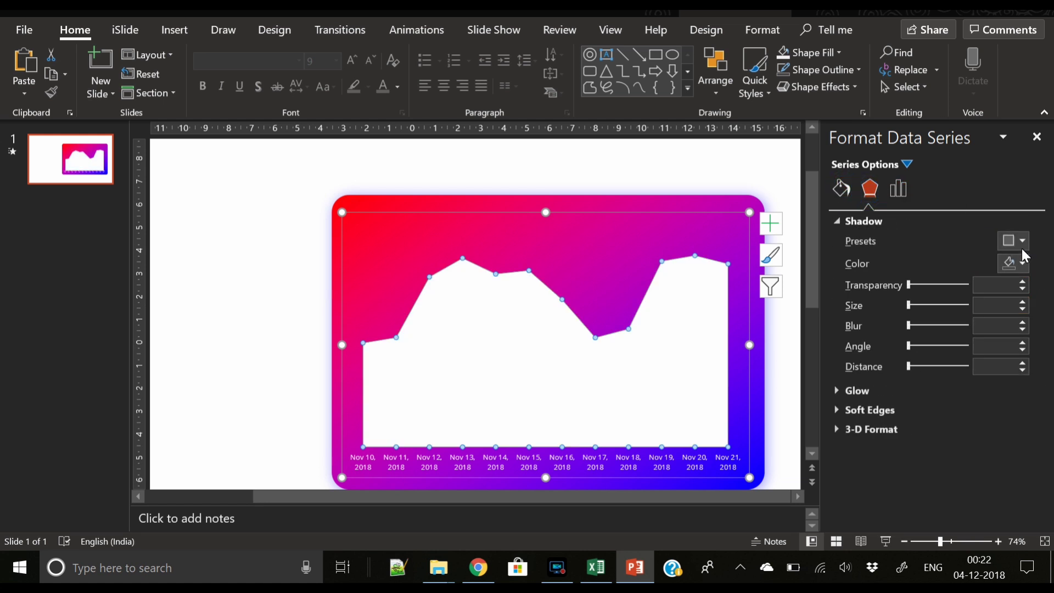
pyautogui.click(1022, 240)
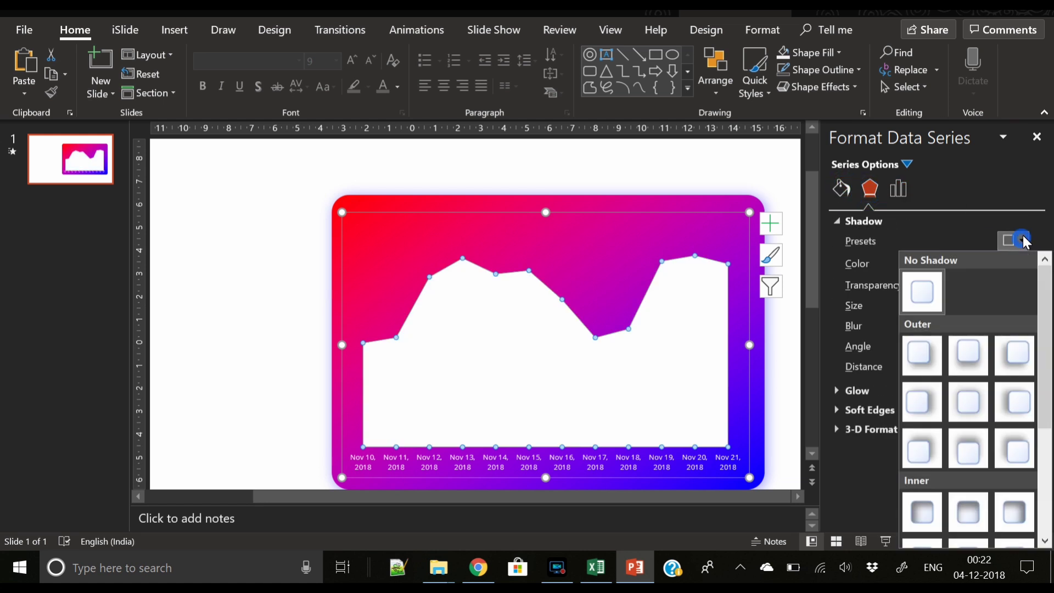
pyautogui.click(921, 450)
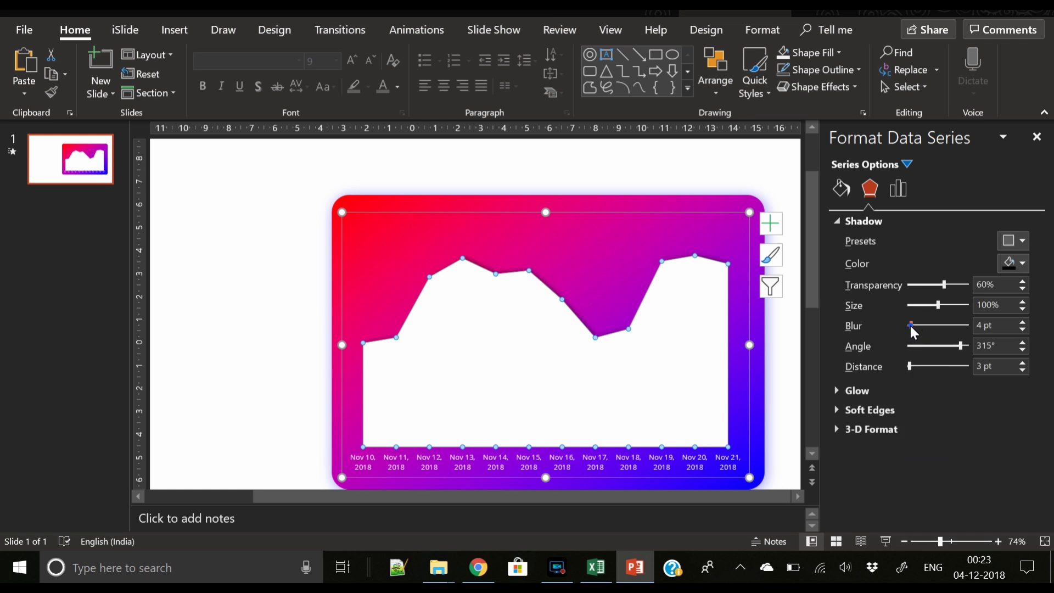
pyautogui.moveTo(910, 327); pyautogui.dragTo(920, 329)
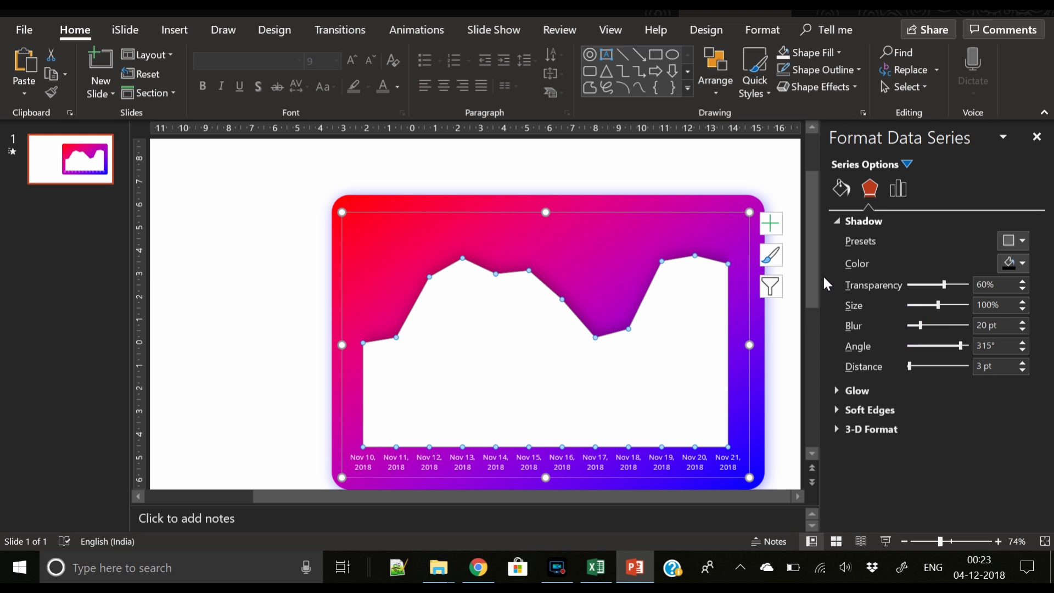
pyautogui.click(792, 358)
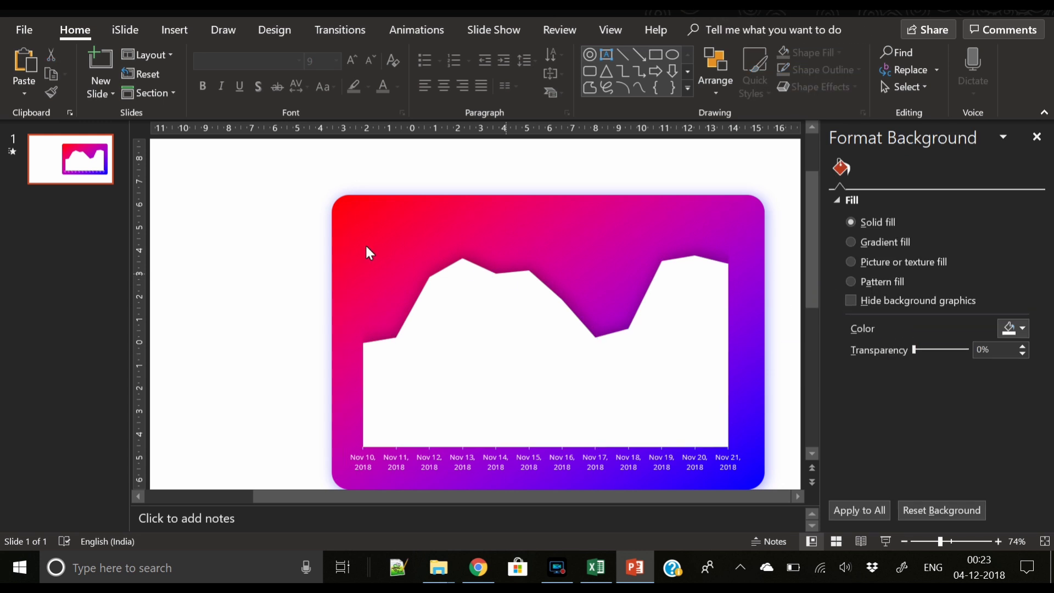
pyautogui.click(234, 304)
# Add a text box over the lower white area with the sessions label in Open Sans.
pyautogui.click(185, 31)
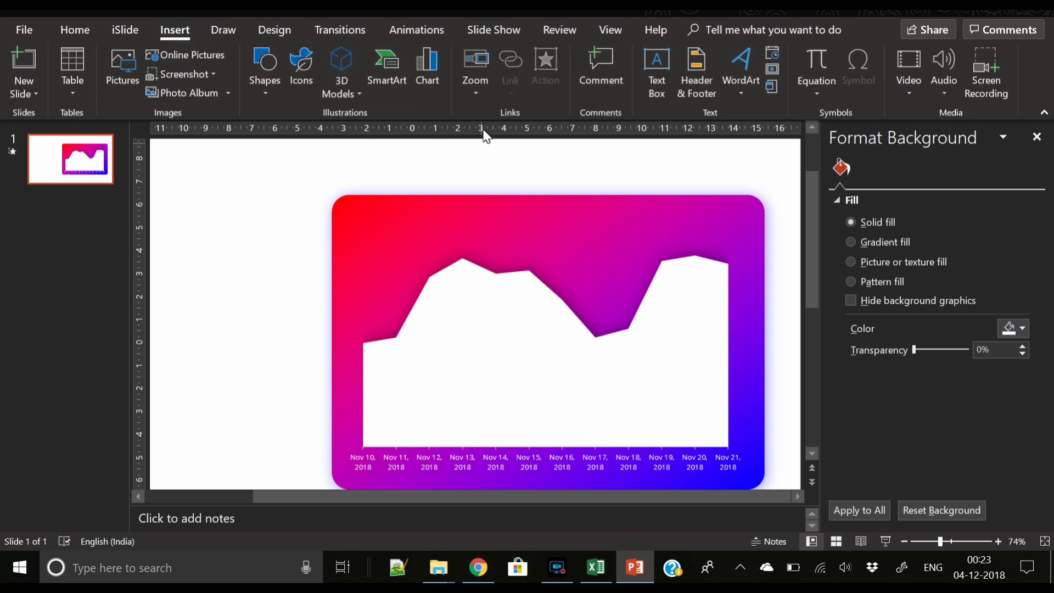
pyautogui.click(654, 55)
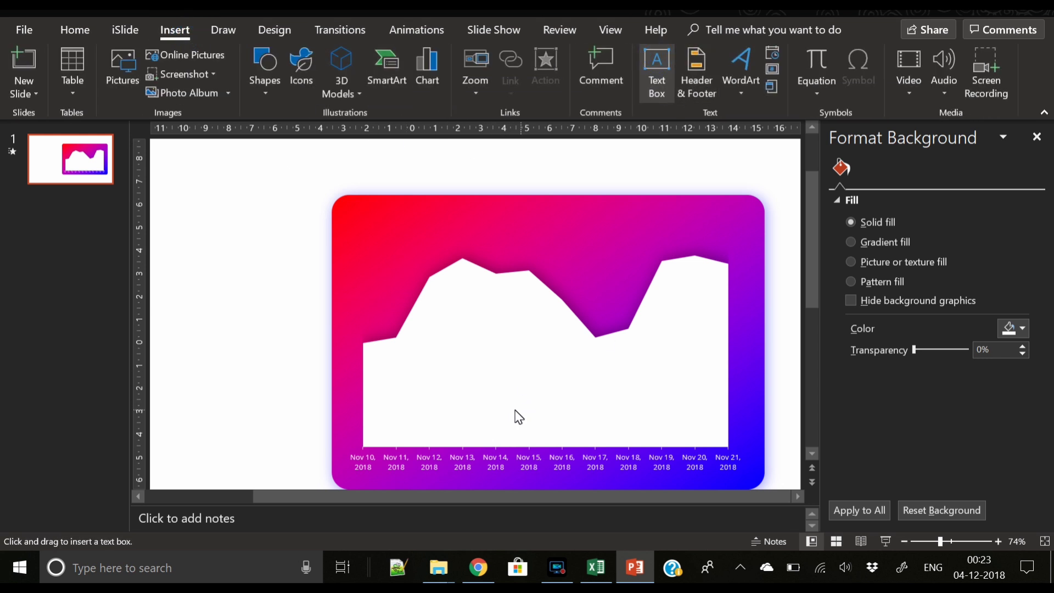
pyautogui.moveTo(390, 377); pyautogui.dragTo(710, 431)
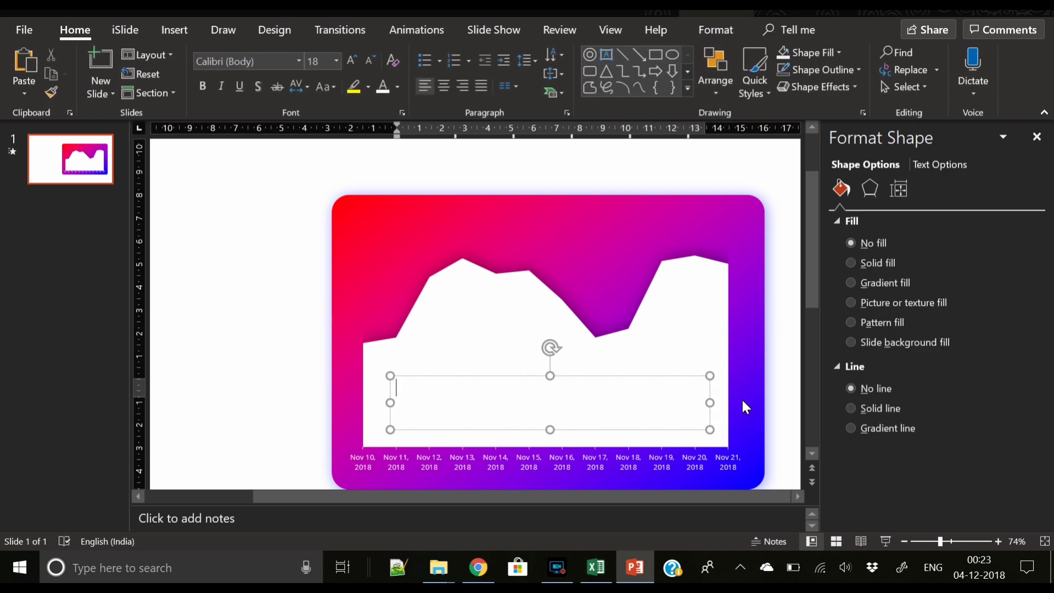
pyautogui.write('sessions')
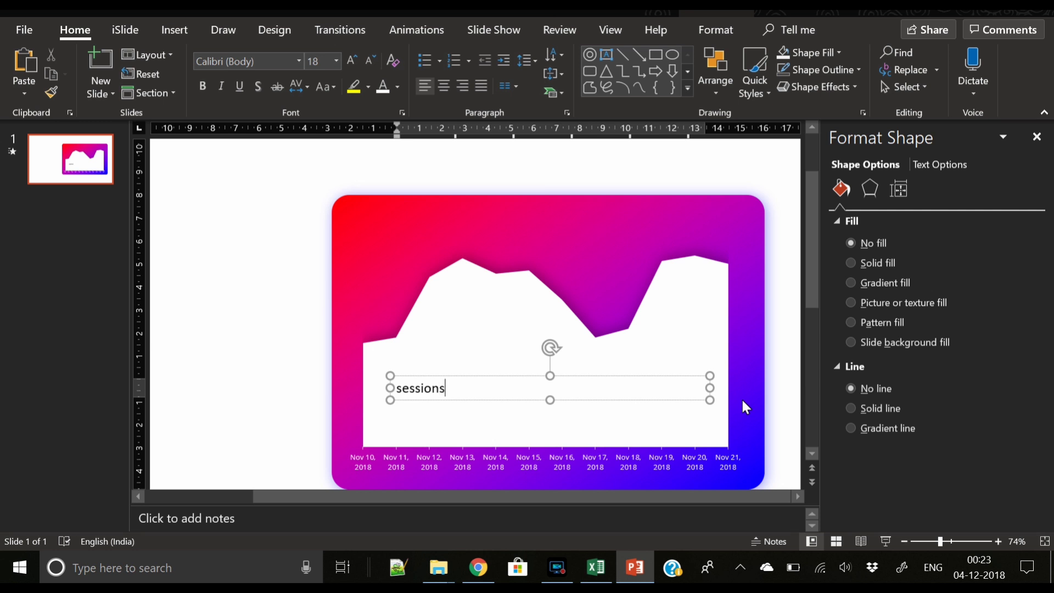
pyautogui.hotkey('ctrl', 'a')
pyautogui.click(256, 62)
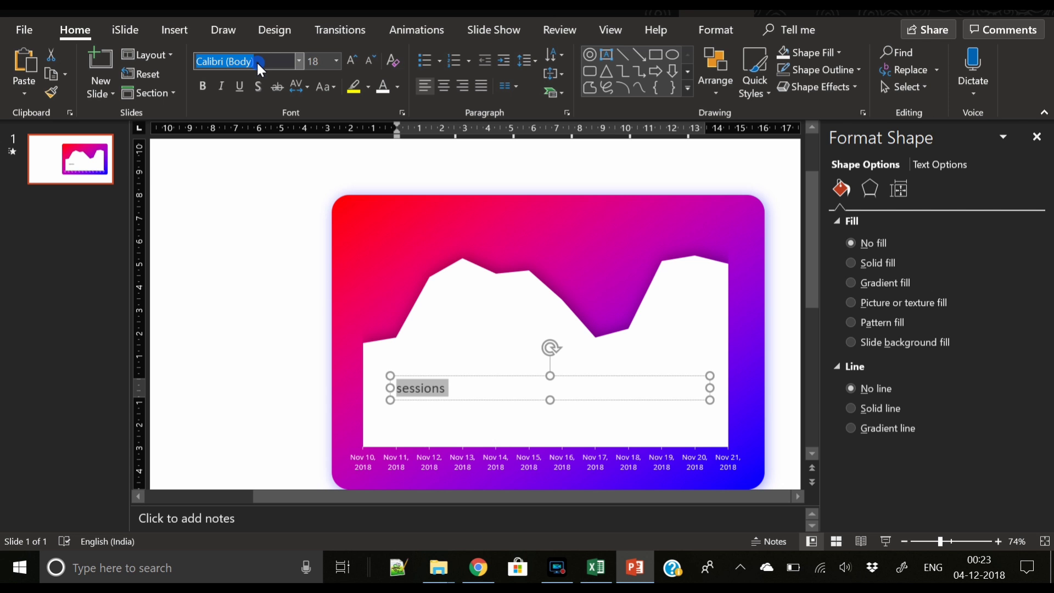
pyautogui.write('Open Sans')
pyautogui.press('Return')
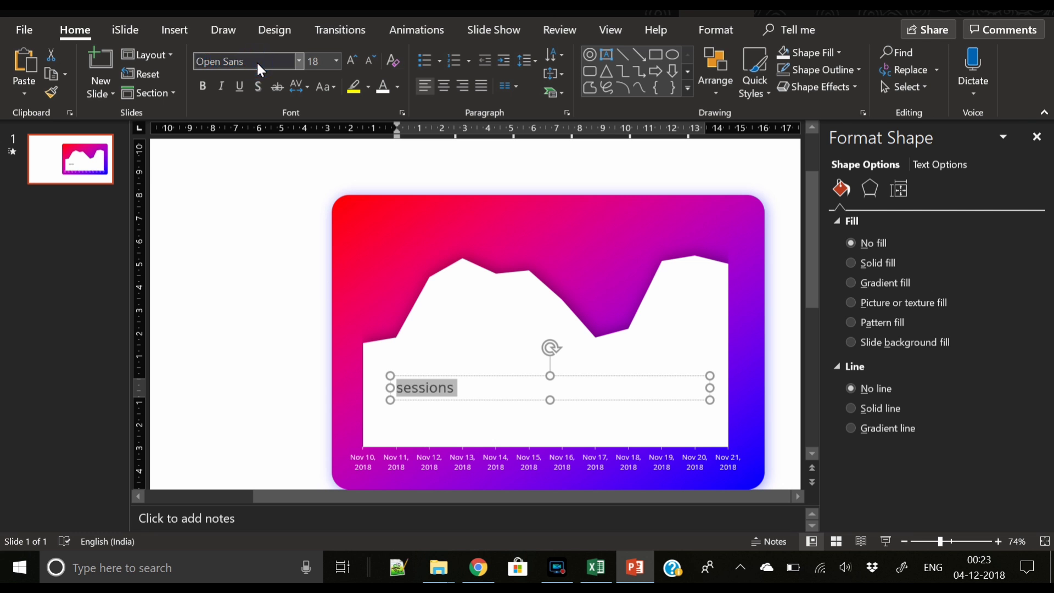
# Make the label UPPERCASE, Very Loose spacing, centred, at 40 pt.
pyautogui.click(325, 87)
pyautogui.click(369, 136)
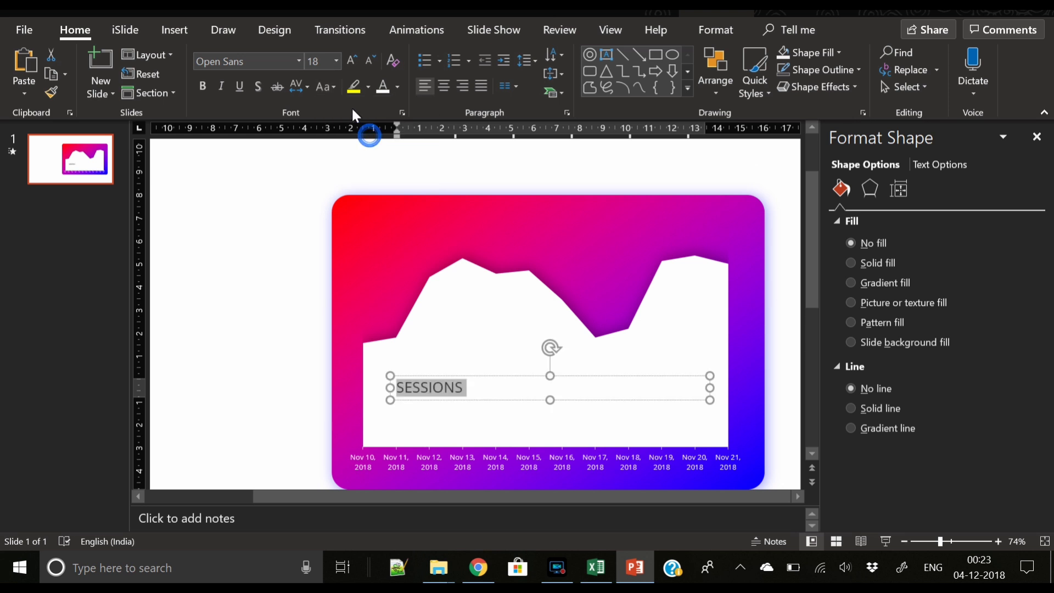
pyautogui.click(302, 88)
pyautogui.click(344, 178)
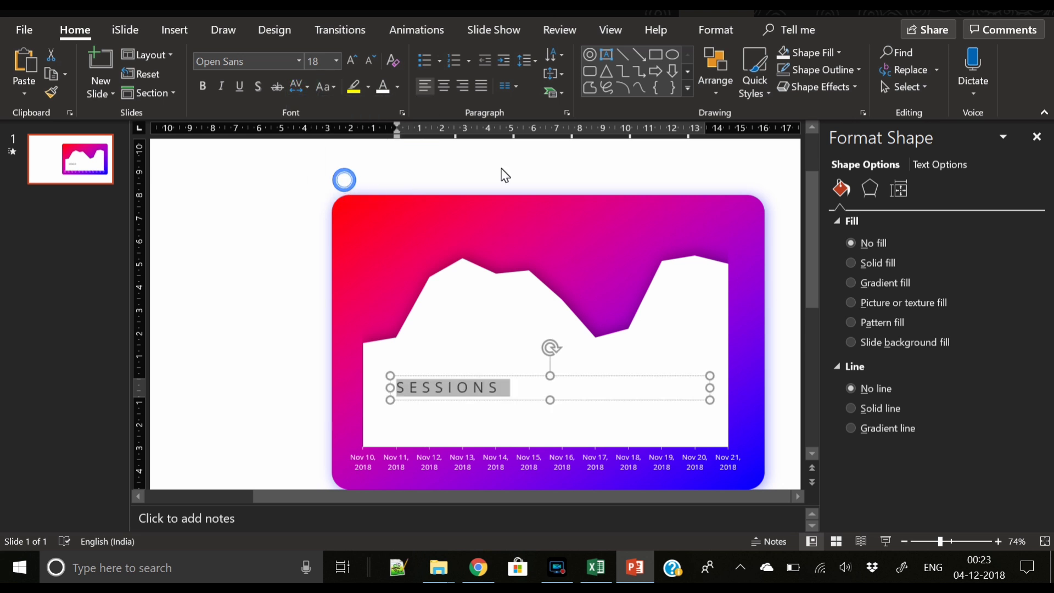
pyautogui.click(446, 86)
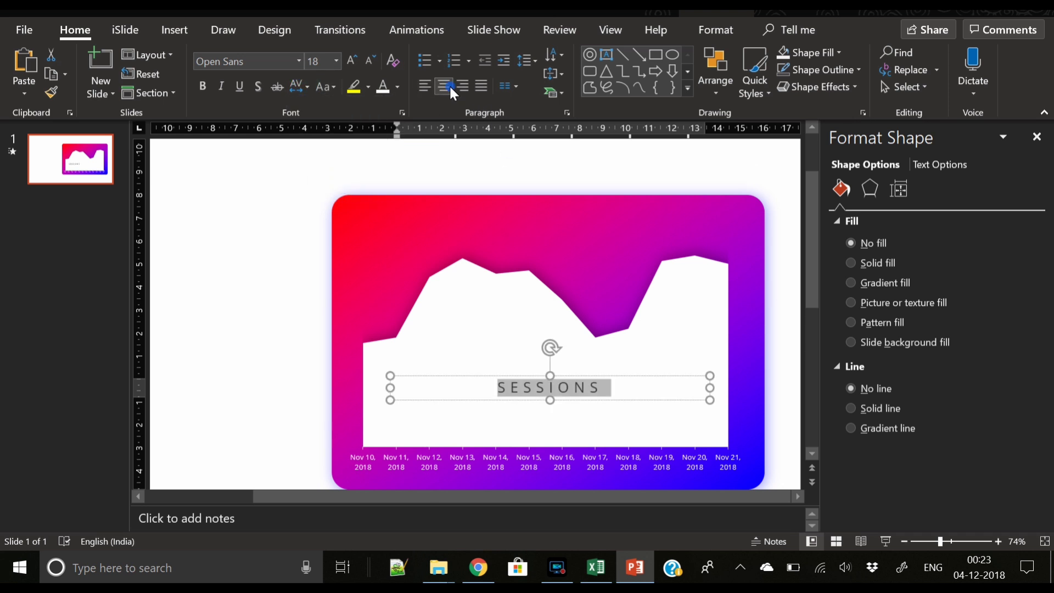
pyautogui.click(352, 60)
pyautogui.click(353, 59)
pyautogui.click(353, 60)
pyautogui.click(353, 59)
pyautogui.click(352, 59)
pyautogui.click(352, 60)
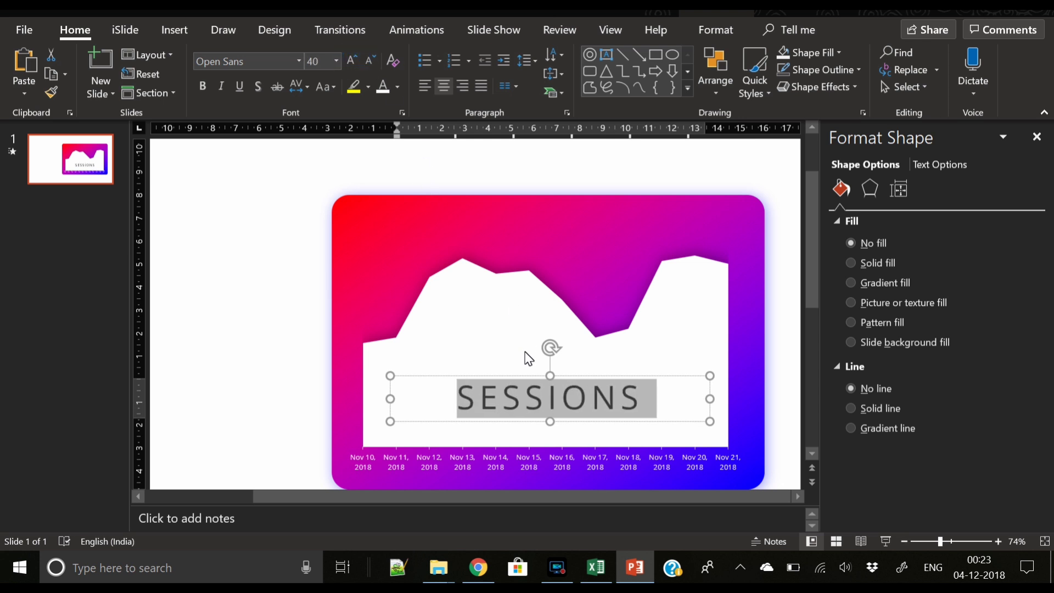
# Move the SESSIONS text box down to the bottom of the card.
pyautogui.click(526, 379)
pyautogui.click(522, 384)
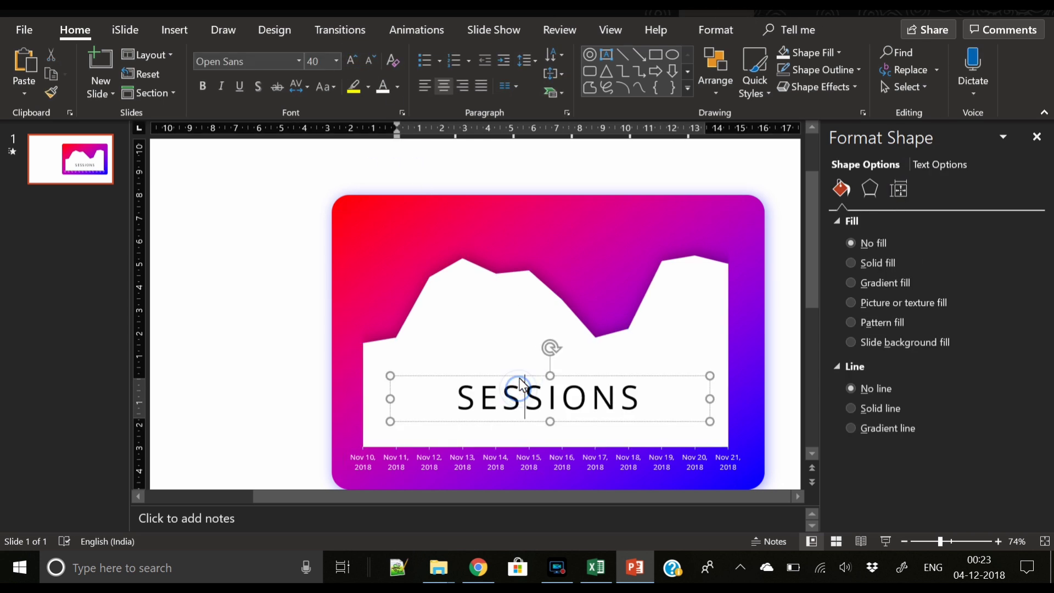
pyautogui.moveTo(519, 386); pyautogui.dragTo(526, 411)
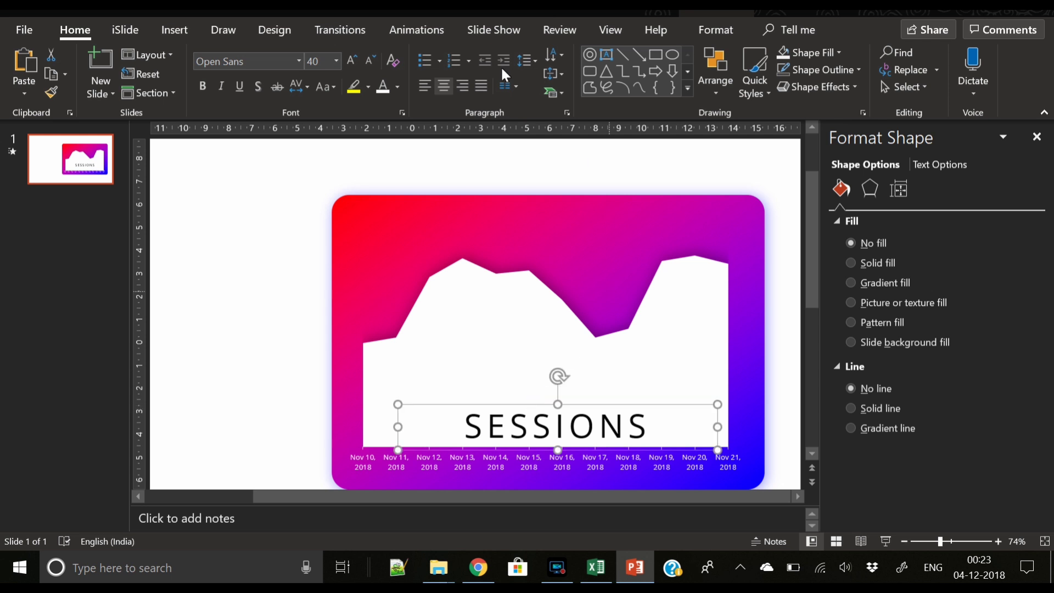
# Make SESSIONS light grey (White, Background 1, Darker 15%) in Open Sans ExtraBold.
pyautogui.click(398, 86)
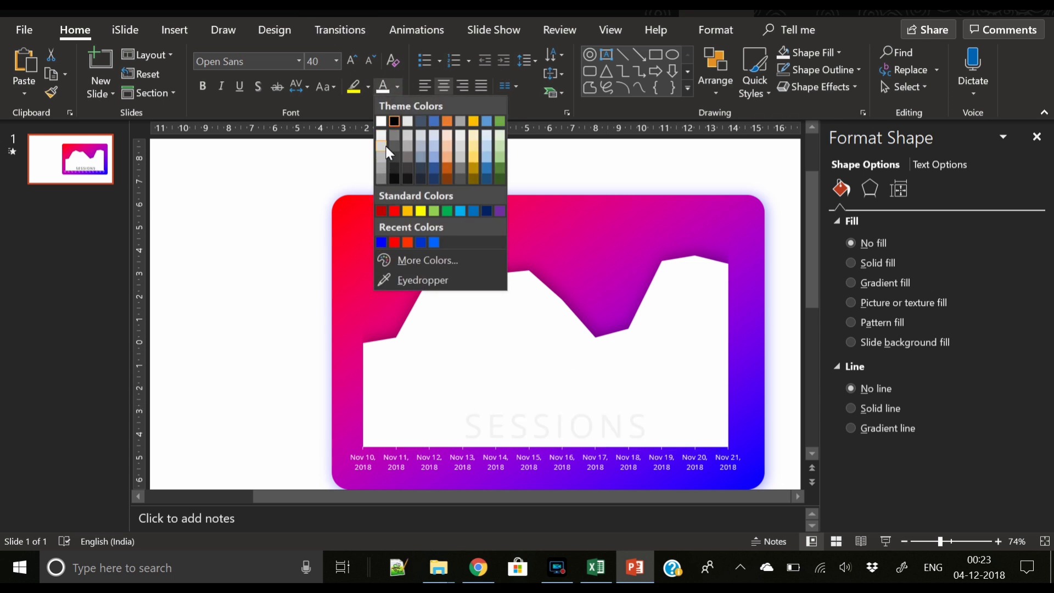
pyautogui.click(384, 147)
pyautogui.click(269, 61)
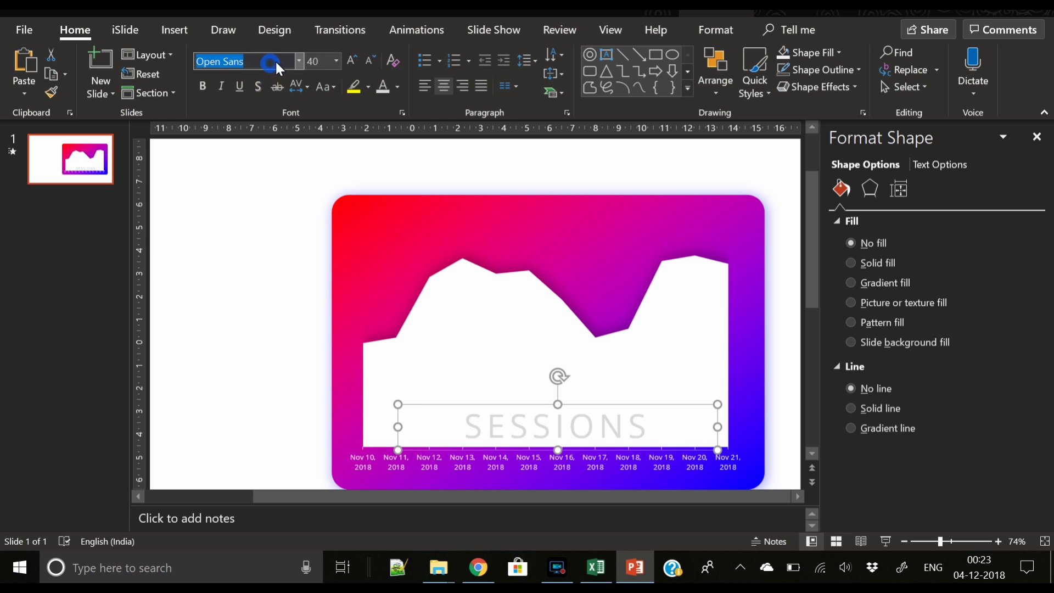
pyautogui.click(276, 61)
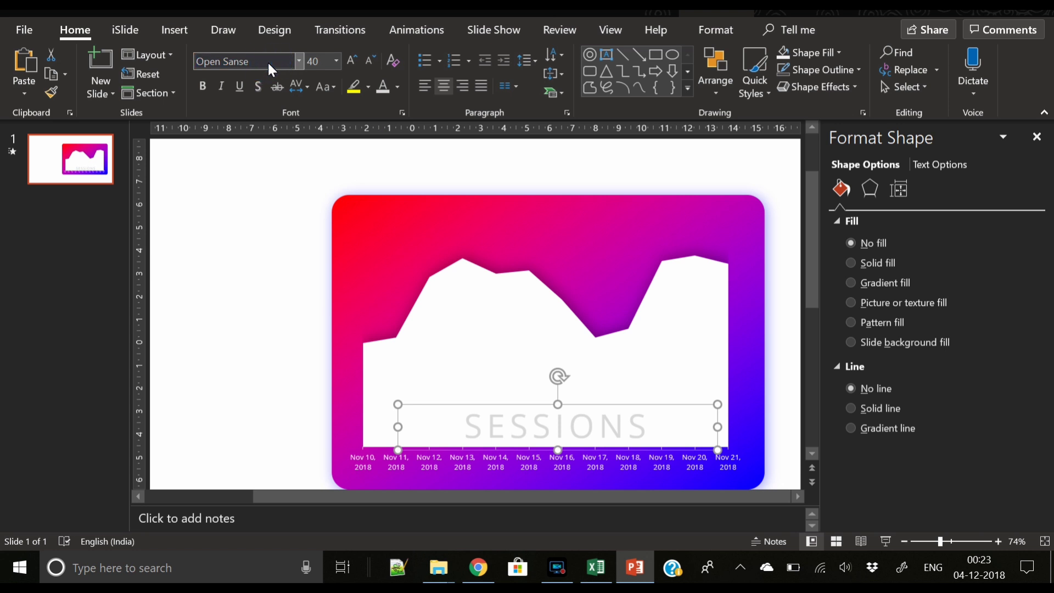
pyautogui.write('ExtraBold')
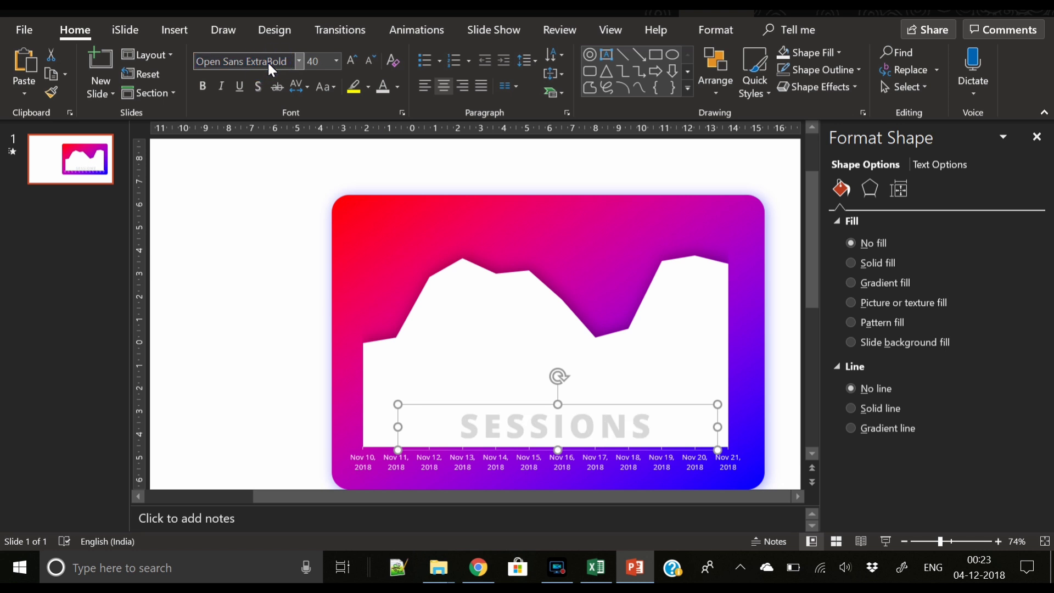
pyautogui.press('Return')
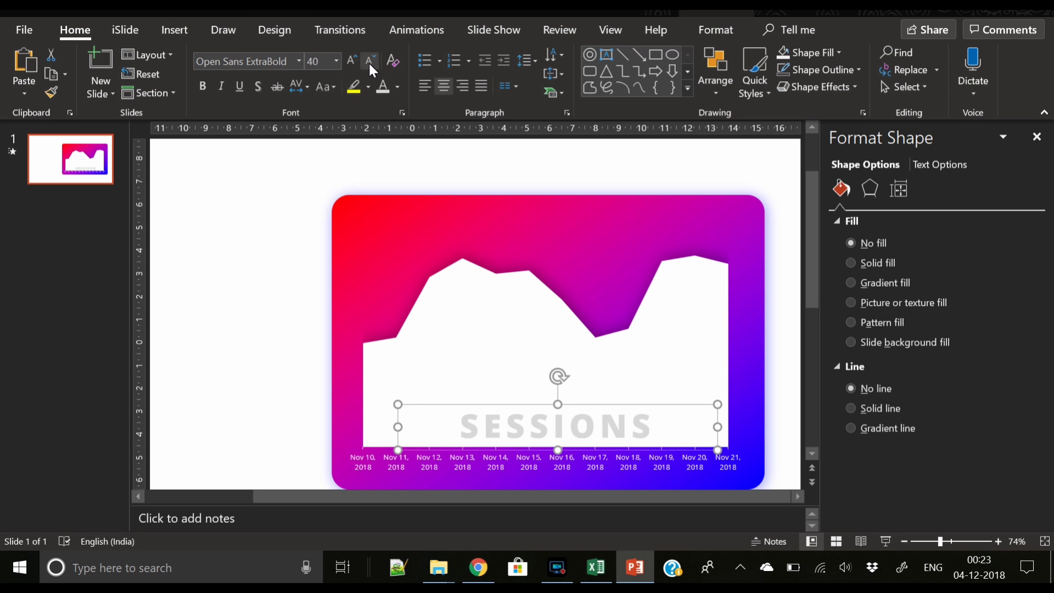
pyautogui.click(397, 87)
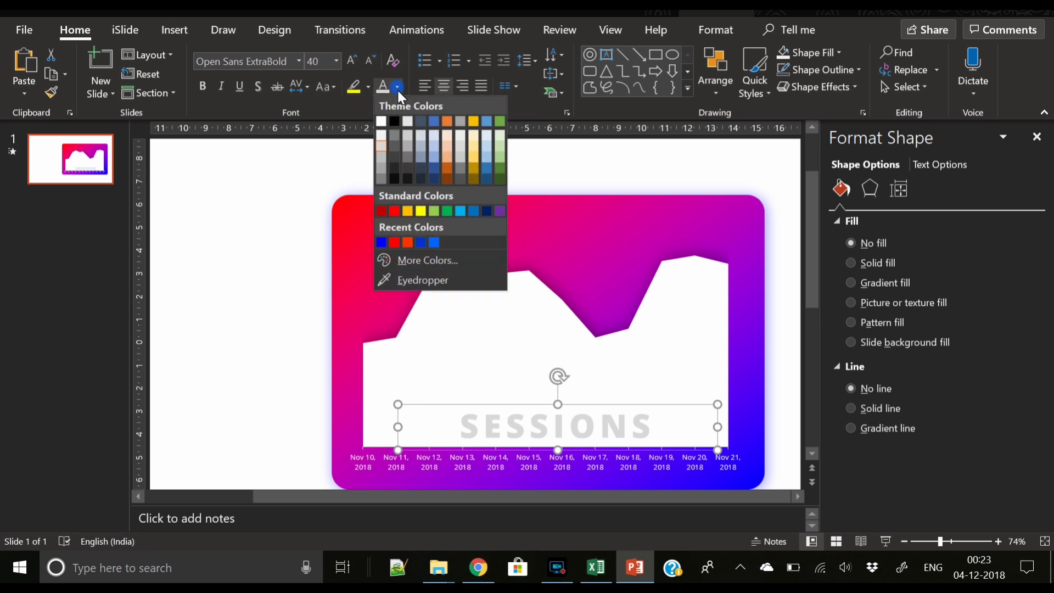
pyautogui.click(381, 147)
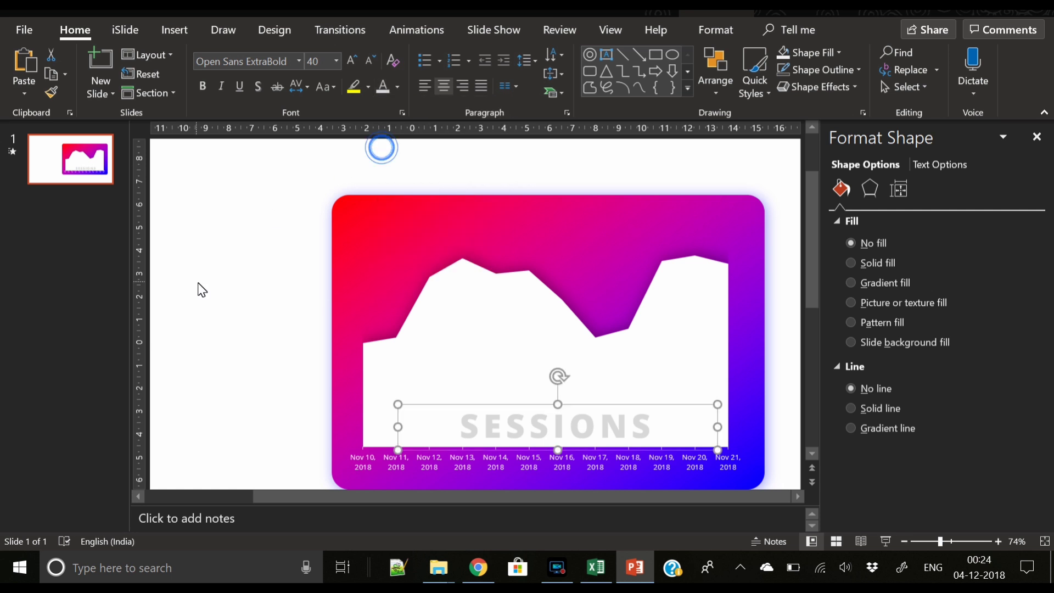
pyautogui.click(225, 263)
# Zoom out to the whole slide, click off the card, and bring up the Insert tab.
pyautogui.click(930, 540)
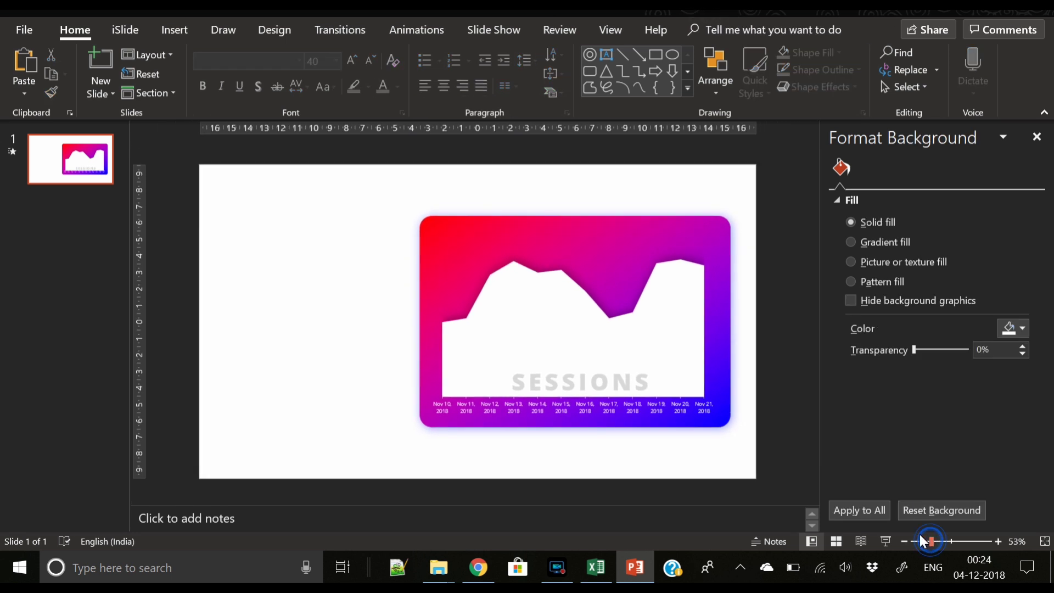
pyautogui.click(374, 388)
pyautogui.click(305, 259)
pyautogui.click(225, 34)
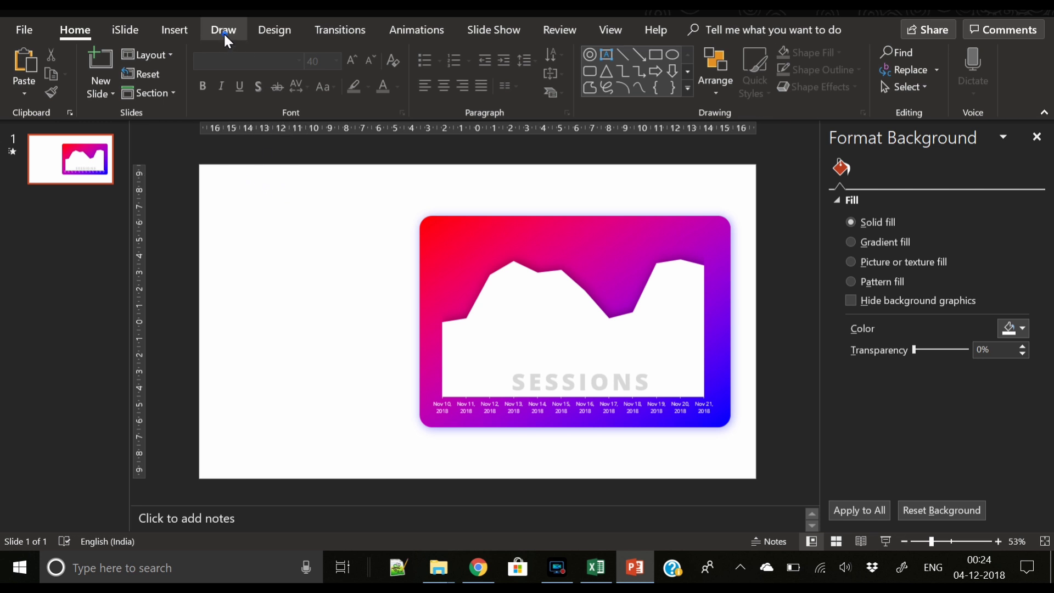
pyautogui.click(174, 32)
# Draw a text box across the slide's top and type the caption text.
pyautogui.click(650, 88)
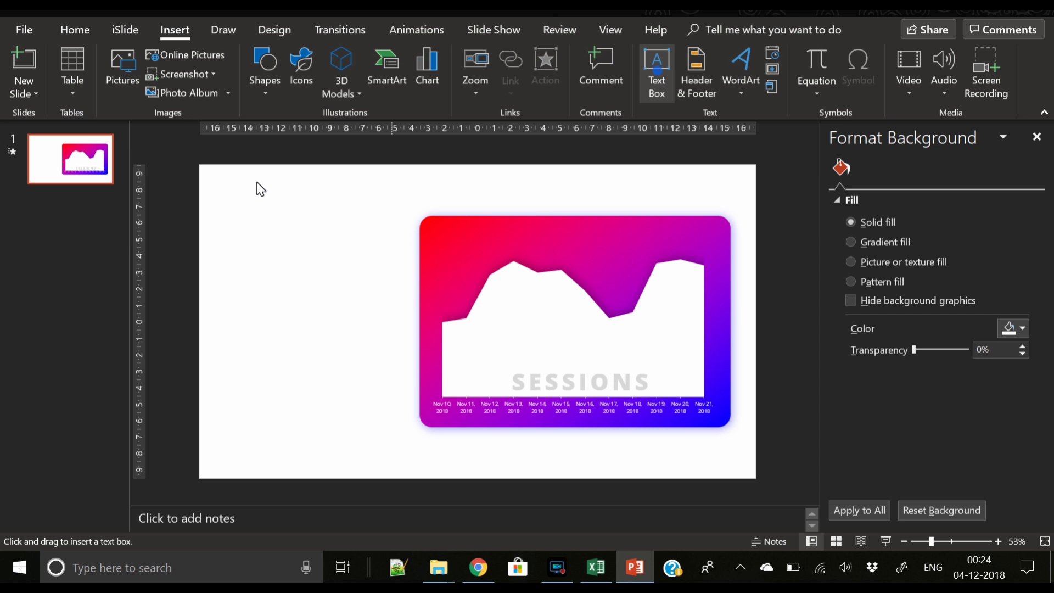
pyautogui.moveTo(224, 180); pyautogui.dragTo(520, 187)
pyautogui.write('d')
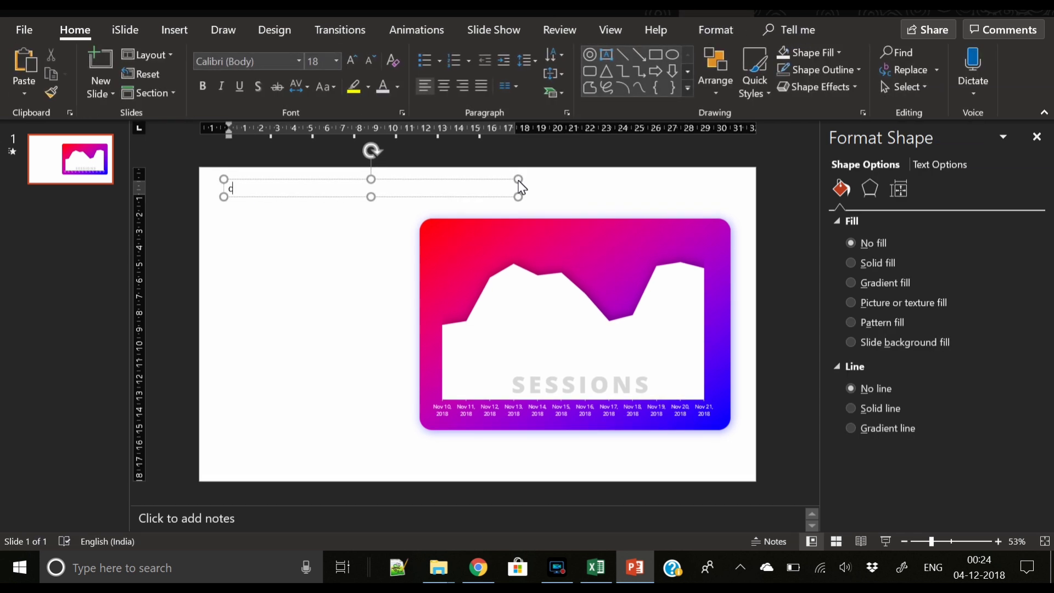
pyautogui.write('reative venus')
# Make the caption UPPERCASE (CREATIVE VENUS) with Very Loose character spacing.
pyautogui.hotkey('ctrl', 'a')
pyautogui.click(328, 87)
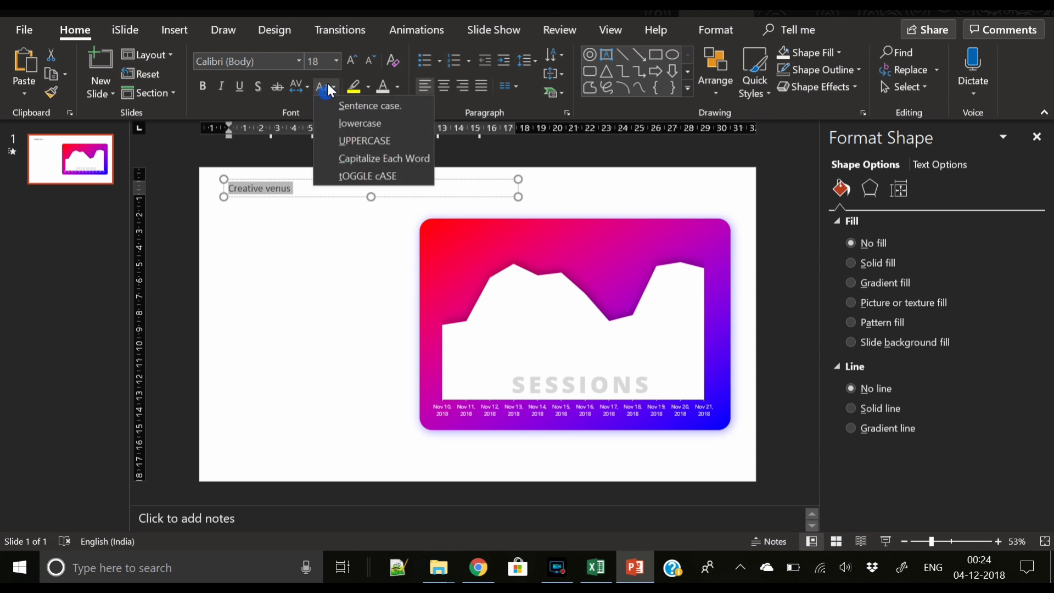
pyautogui.click(353, 143)
pyautogui.click(305, 88)
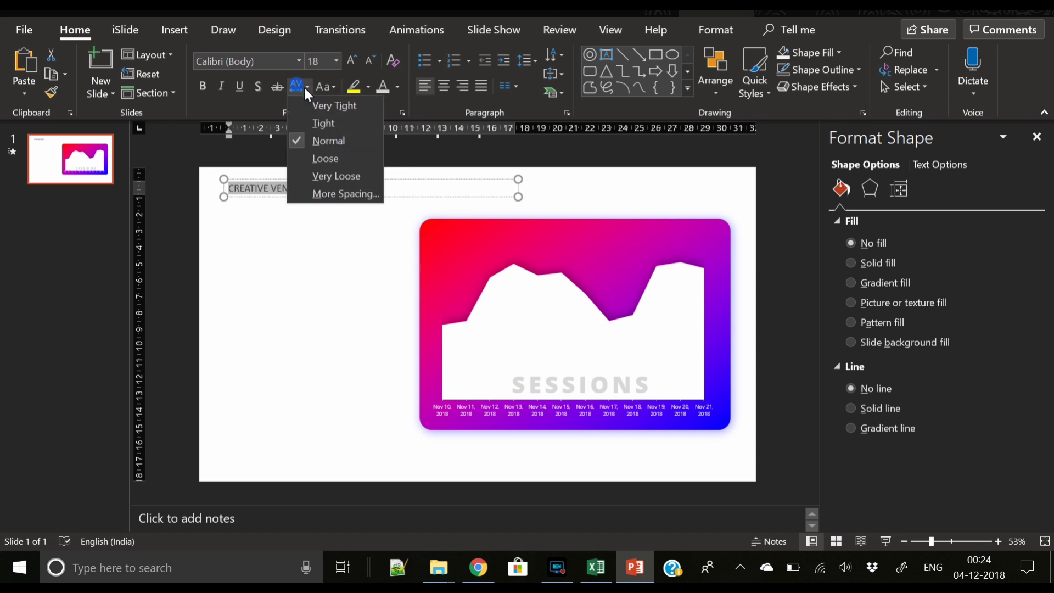
pyautogui.click(321, 176)
# Set the caption font to Open Sans.
pyautogui.click(271, 63)
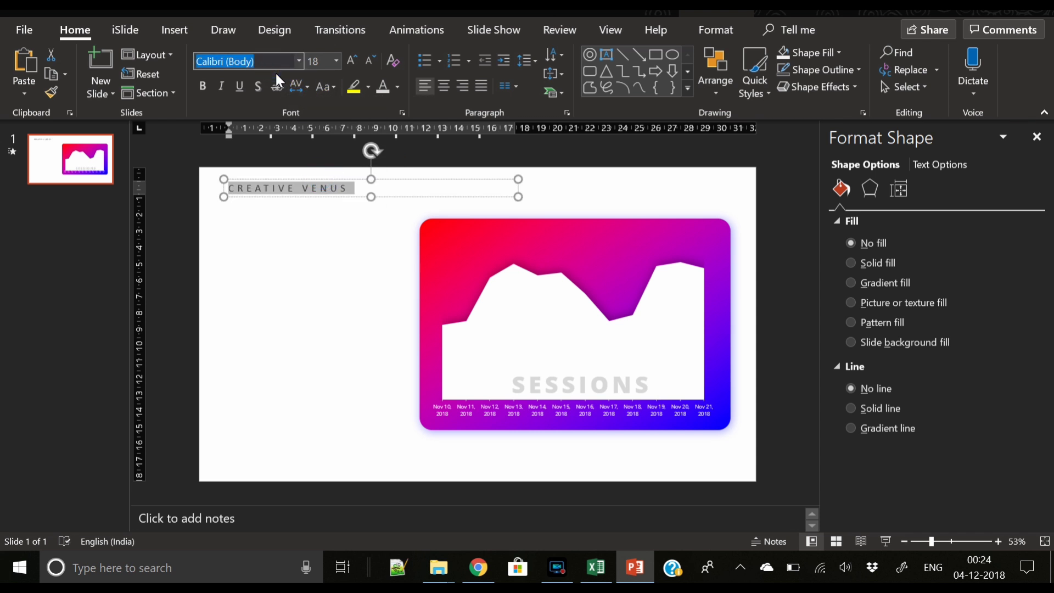
pyautogui.press('BackSpace')
pyautogui.write('O')
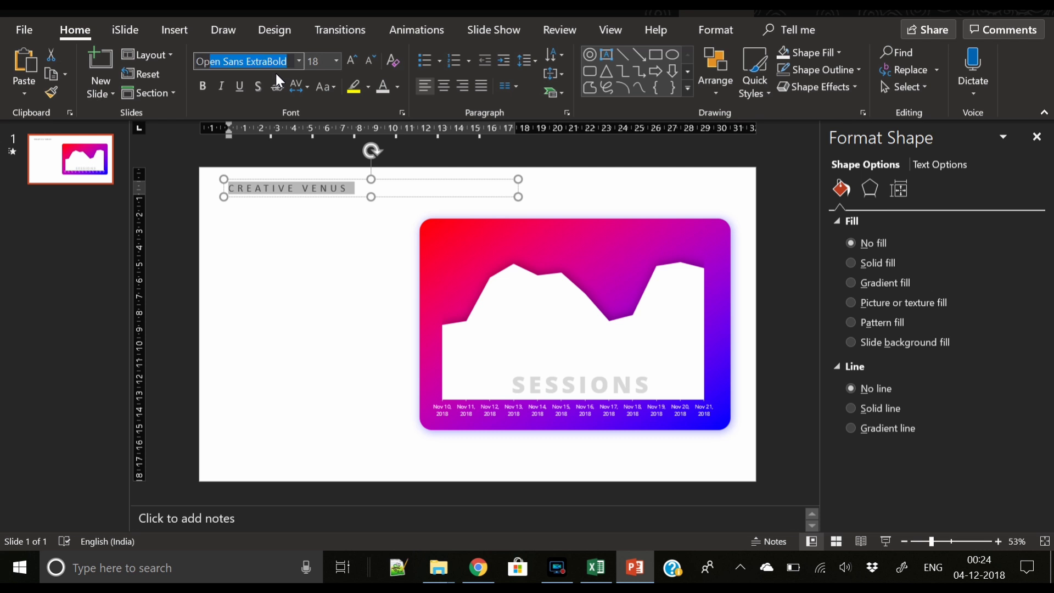
pyautogui.write('pen Sans')
pyautogui.press('Delete')
pyautogui.press('Return')
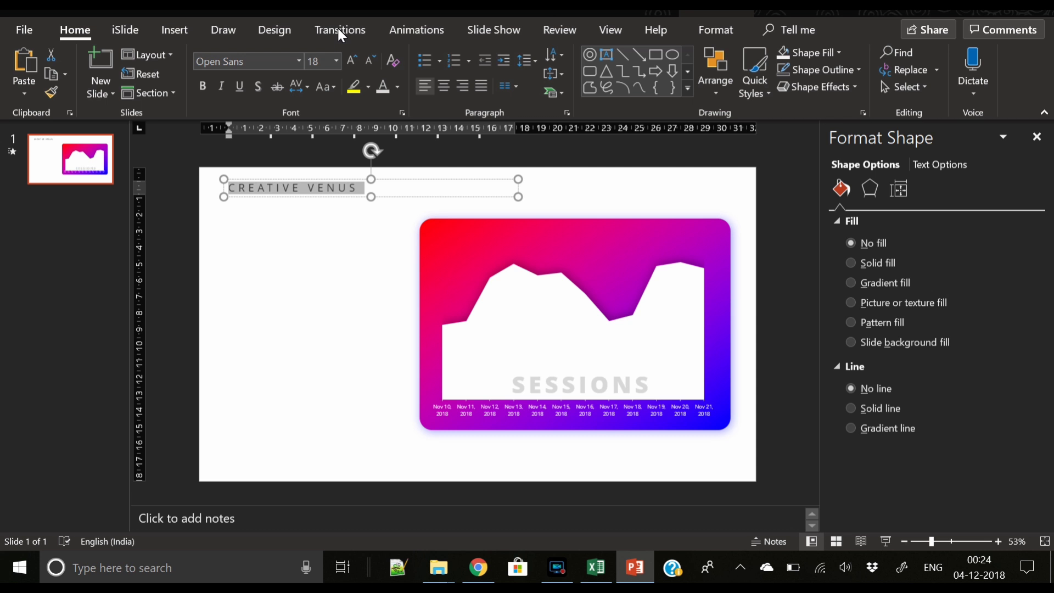
# Shrink the caption to 10.5 pt, colour it grey, and move it to the top-left corner.
pyautogui.click(370, 60)
pyautogui.click(370, 60)
pyautogui.click(370, 60)
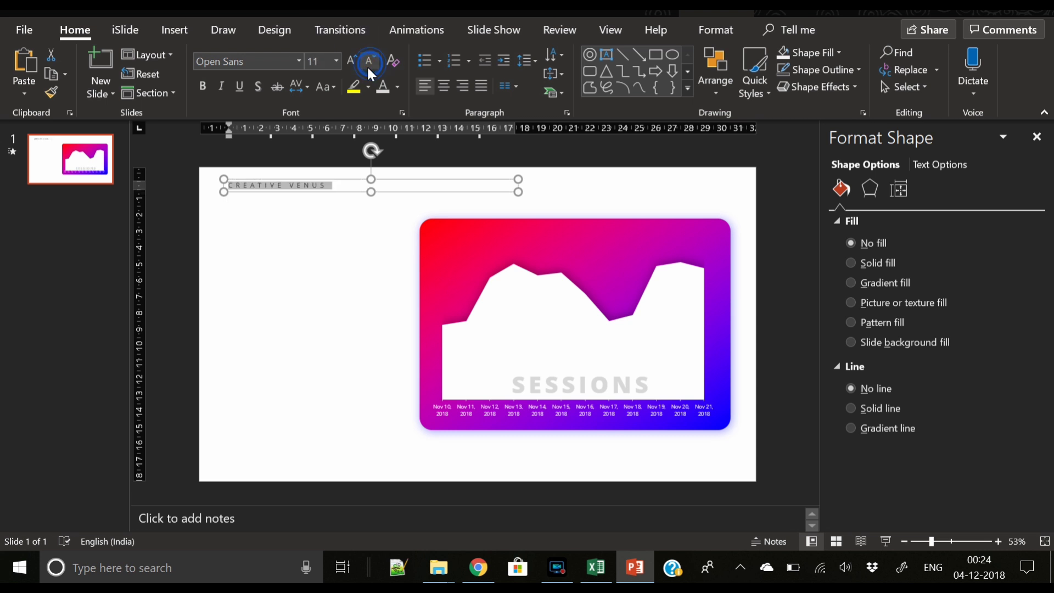
pyautogui.click(370, 60)
pyautogui.click(370, 60)
pyautogui.click(397, 86)
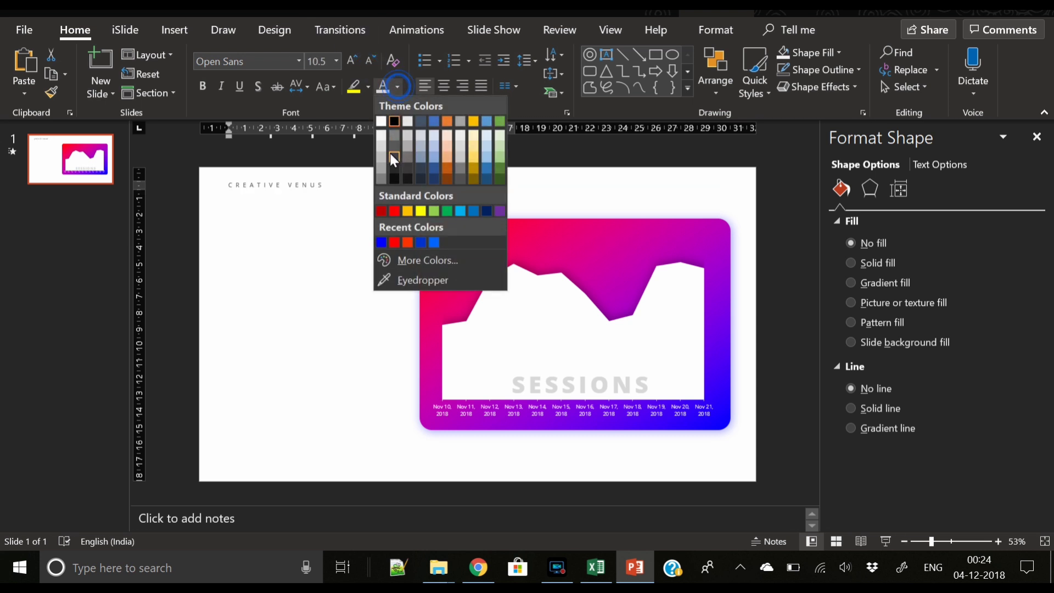
pyautogui.click(383, 181)
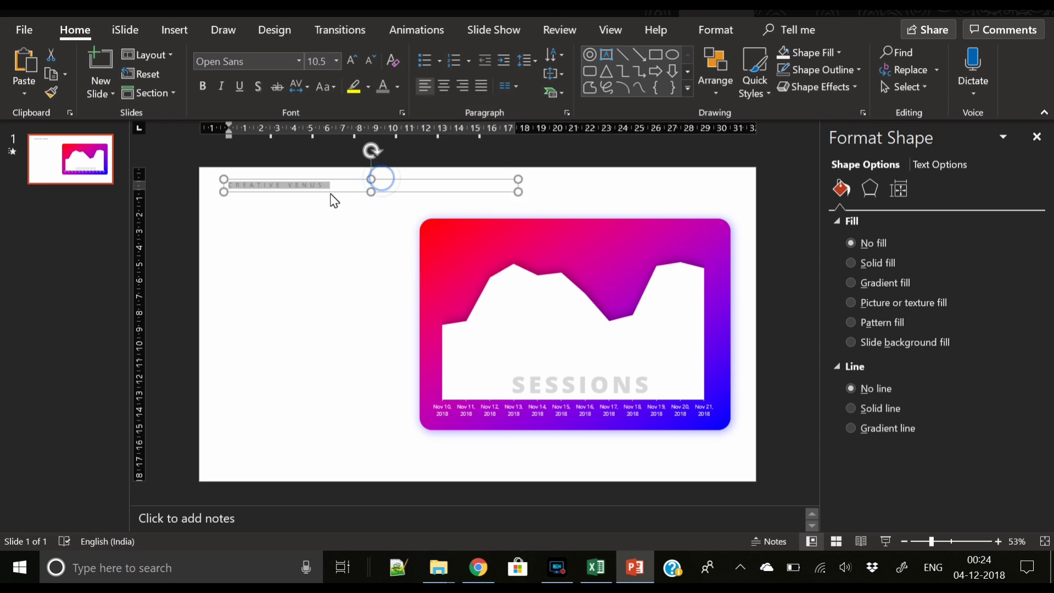
pyautogui.moveTo(330, 197); pyautogui.dragTo(320, 193)
pyautogui.click(299, 236)
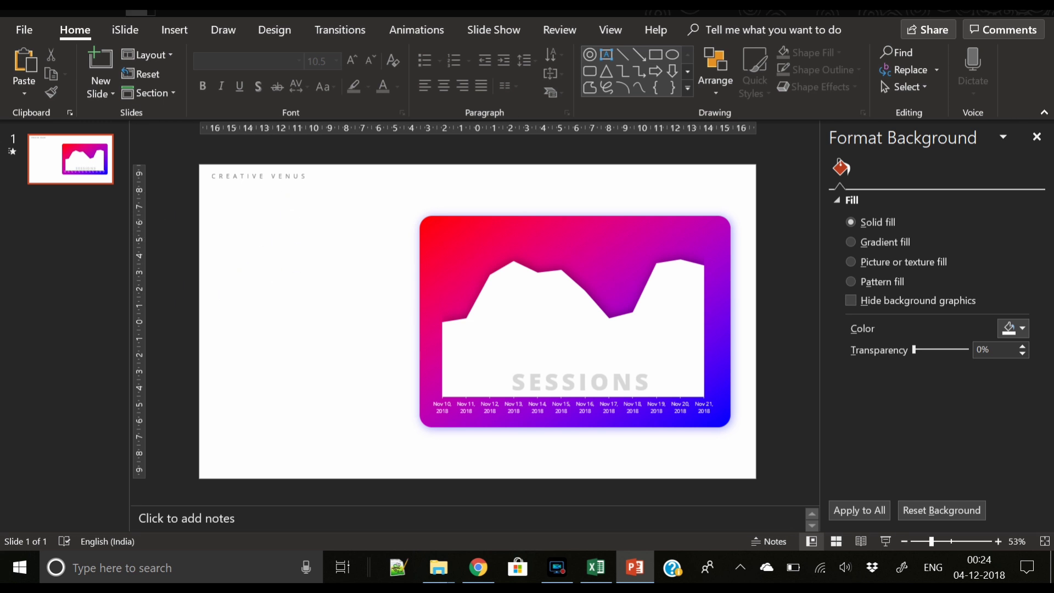
# Draw a text box left of the chart card and type 60%.
pyautogui.click(163, 24)
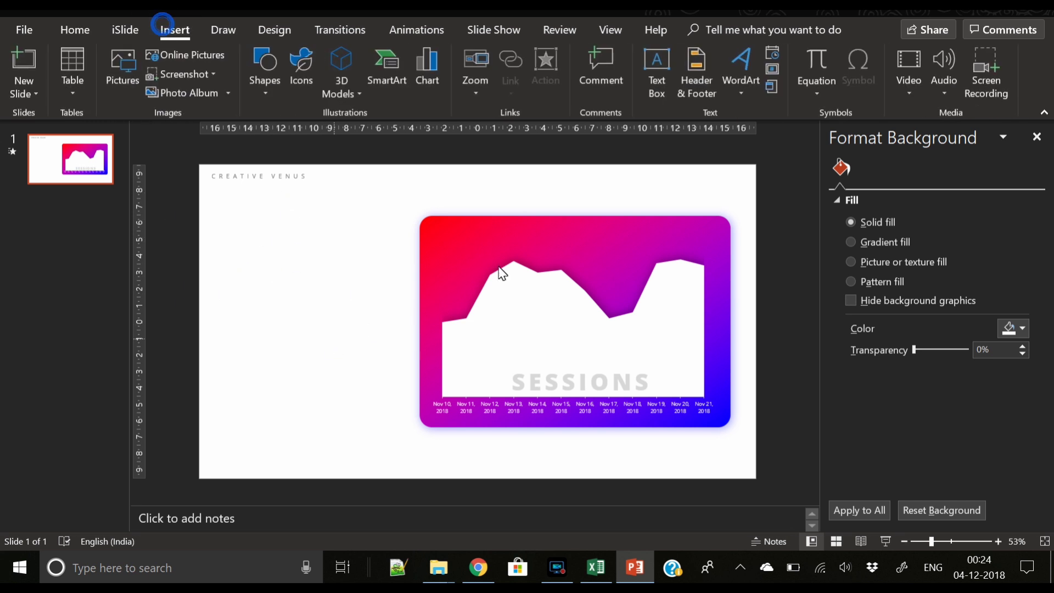
pyautogui.click(656, 71)
pyautogui.moveTo(237, 227); pyautogui.dragTo(397, 331)
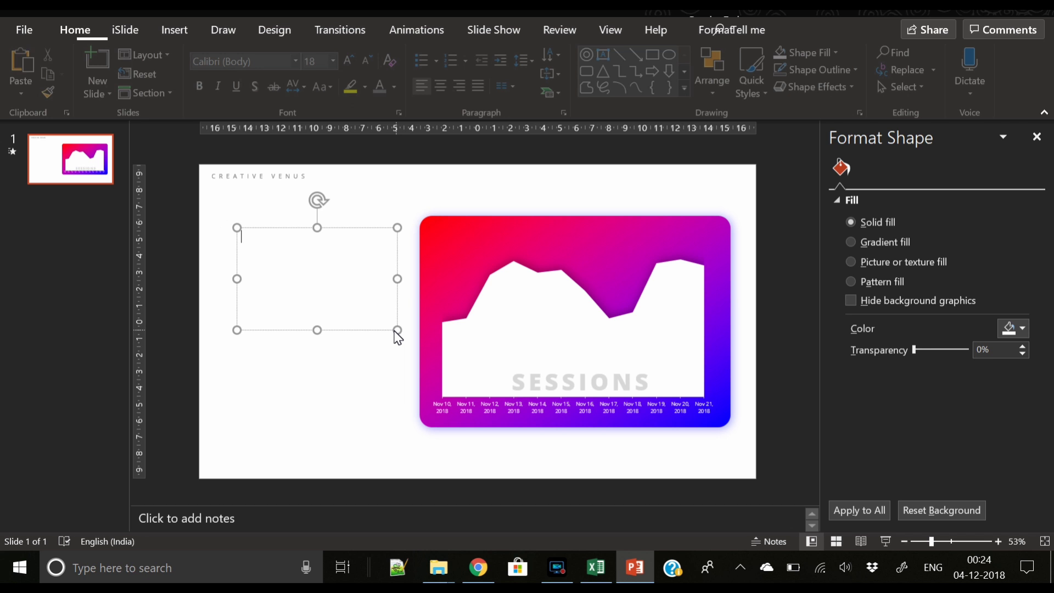
pyautogui.write('60')
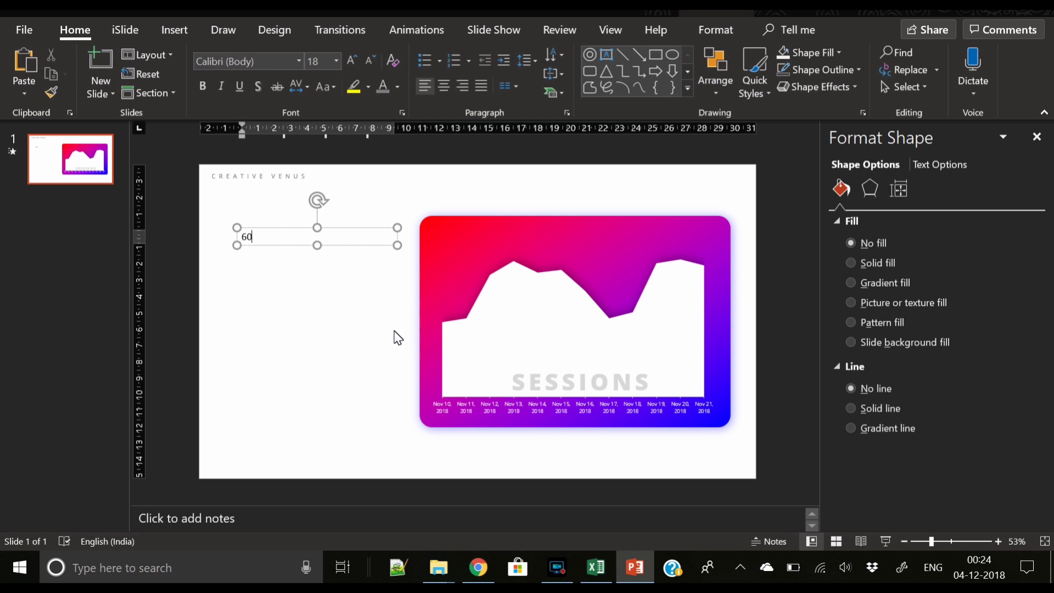
pyautogui.write('%')
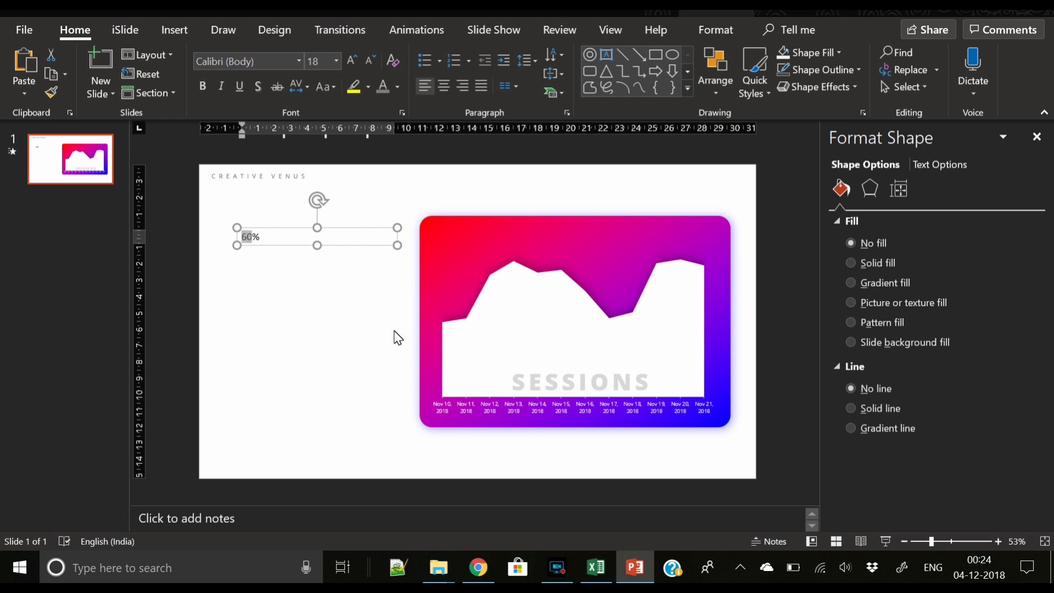
# Enlarge the 60% figure to a large font size.
pyautogui.click(351, 58)
pyautogui.click(351, 58)
pyautogui.click(350, 58)
pyautogui.click(350, 58)
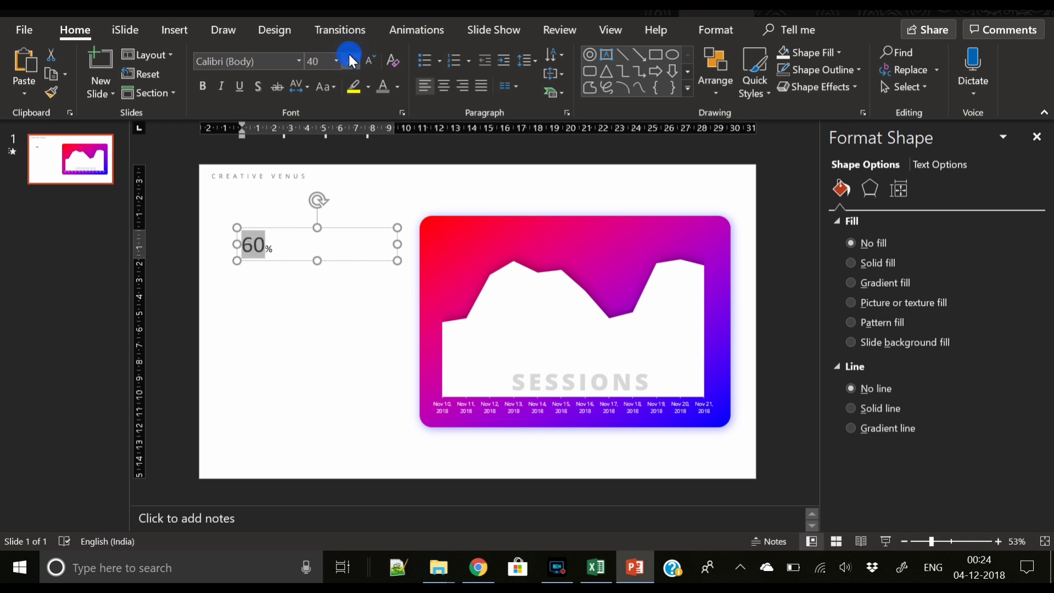
pyautogui.click(351, 58)
pyautogui.click(350, 58)
pyautogui.click(350, 58)
pyautogui.click(350, 58)
pyautogui.click(350, 58)
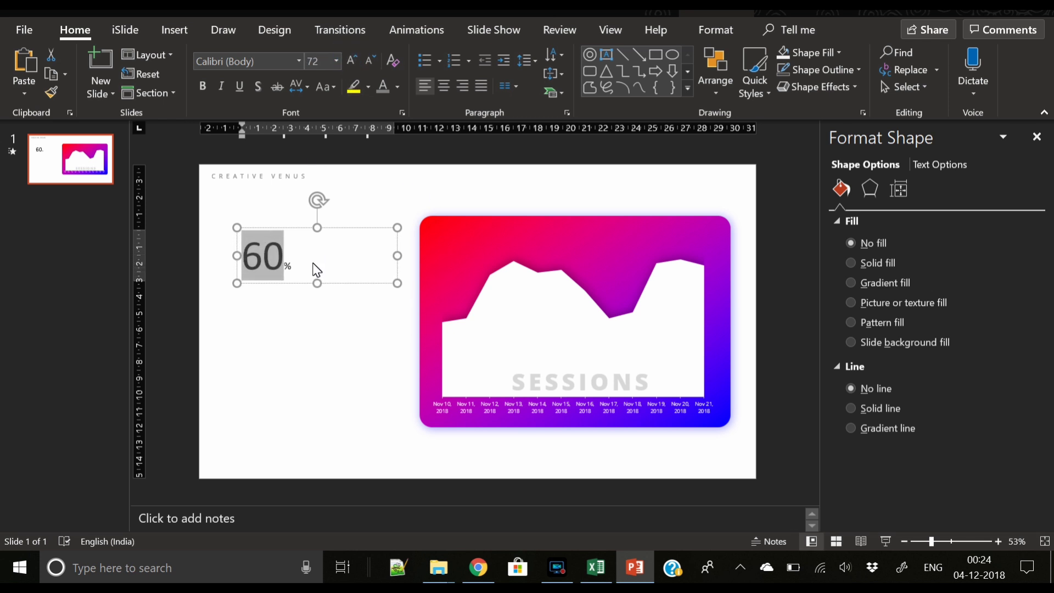
pyautogui.click(303, 283)
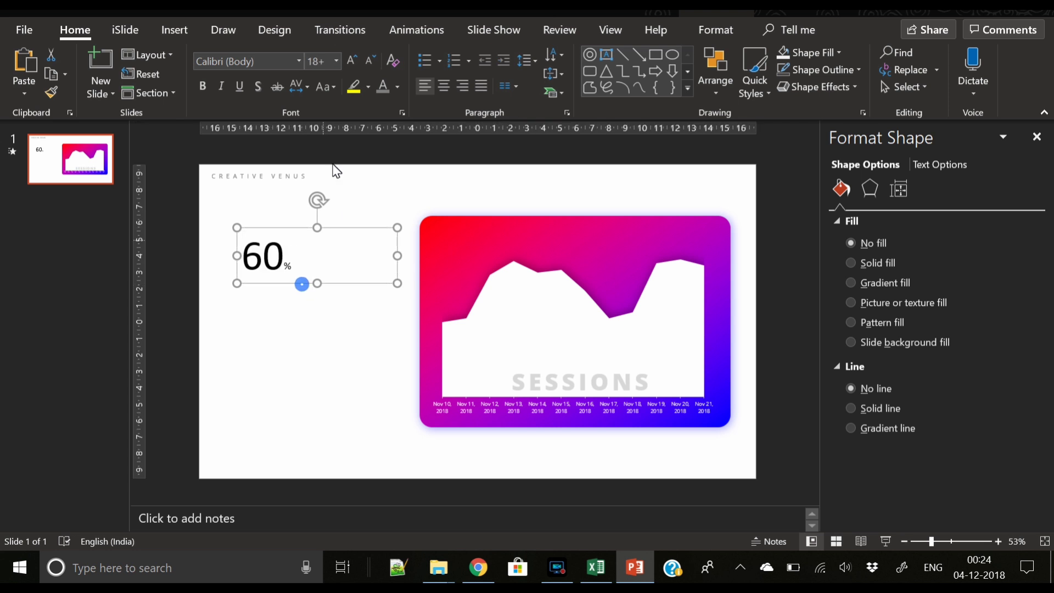
pyautogui.click(352, 57)
pyautogui.click(352, 57)
pyautogui.click(351, 56)
pyautogui.click(351, 57)
pyautogui.click(351, 56)
pyautogui.click(351, 56)
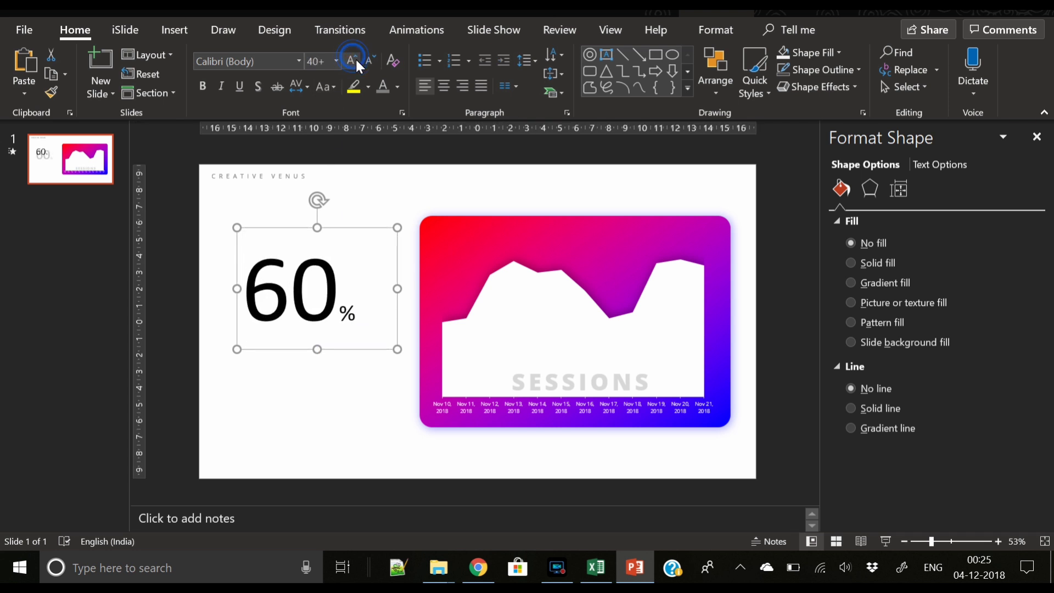
# Give the 60% text a gradient fill and move the box up and left.
pyautogui.click(941, 166)
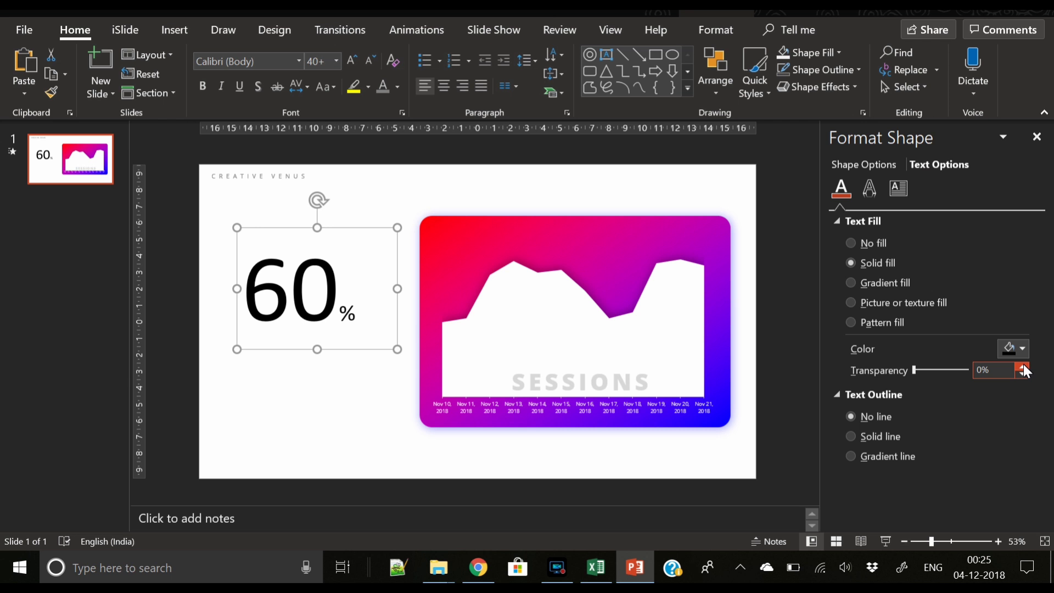
pyautogui.click(885, 281)
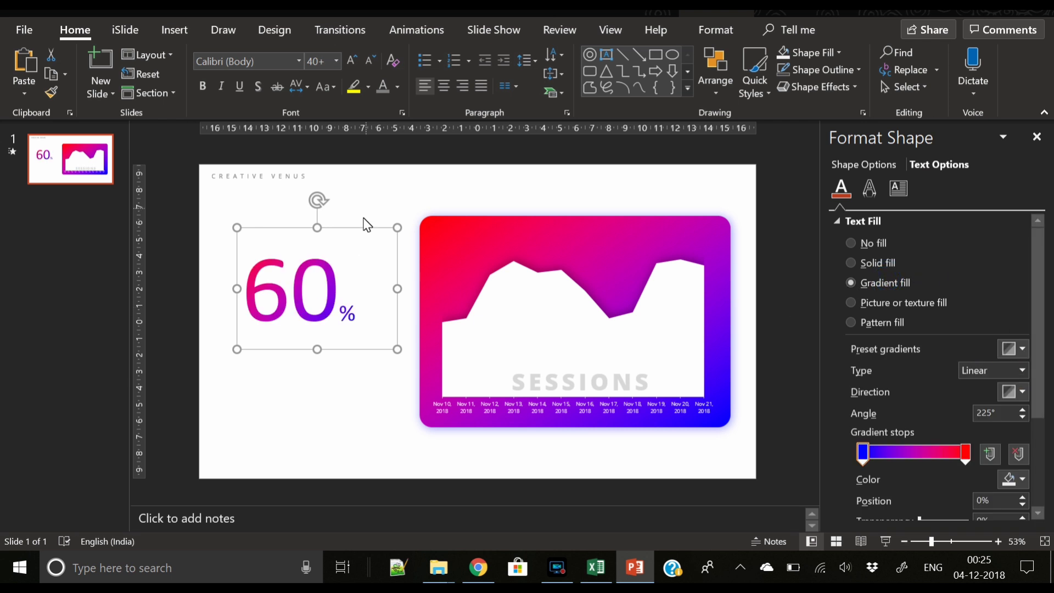
pyautogui.moveTo(360, 231); pyautogui.dragTo(350, 207)
# Set the 60% figure in bold Agency FB.
pyautogui.click(285, 62)
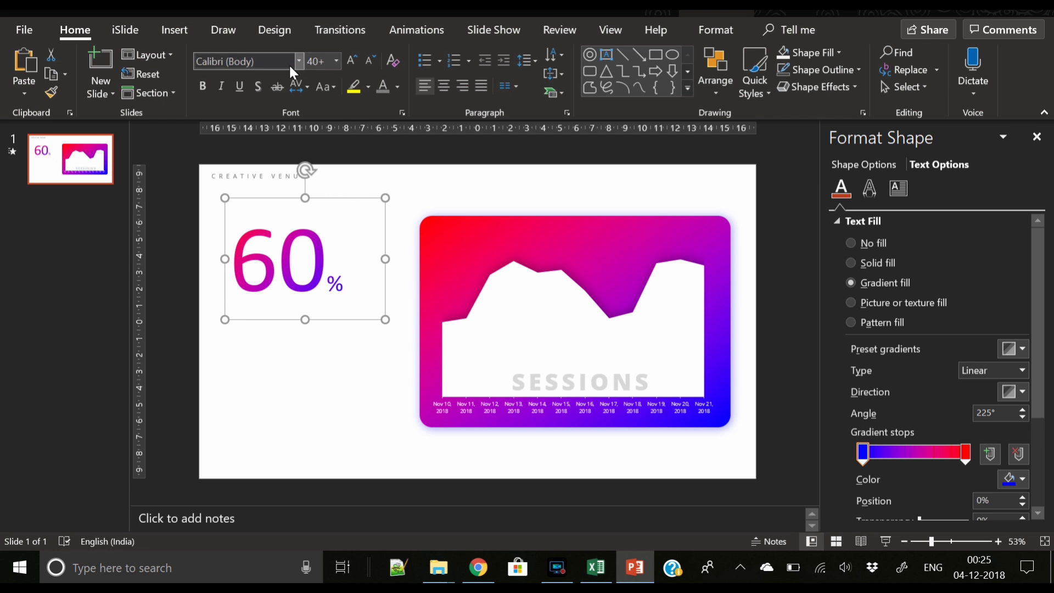
pyautogui.write('Agency FB')
pyautogui.press('Return')
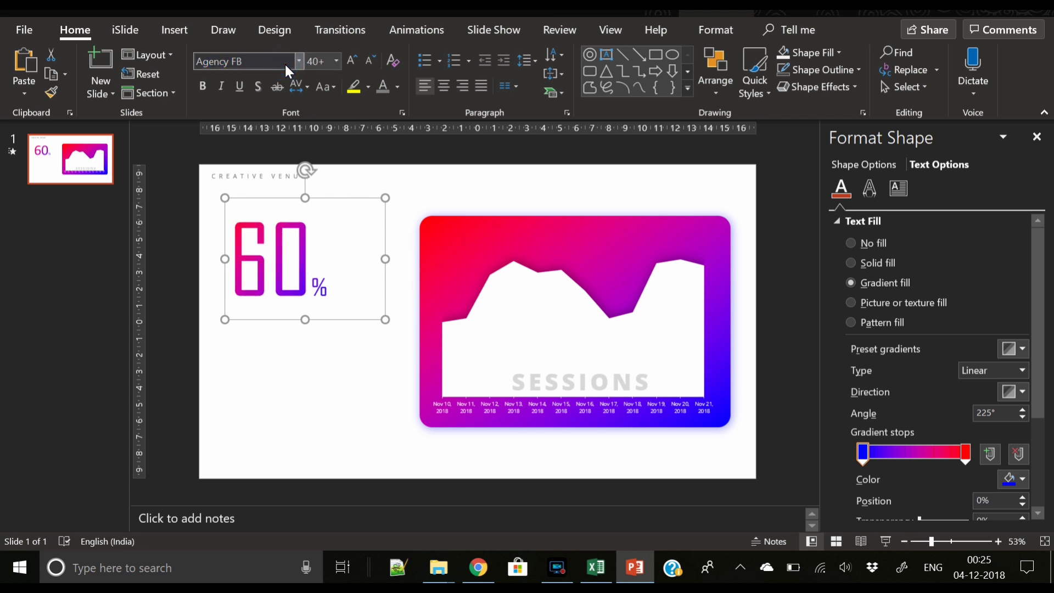
pyautogui.click(203, 86)
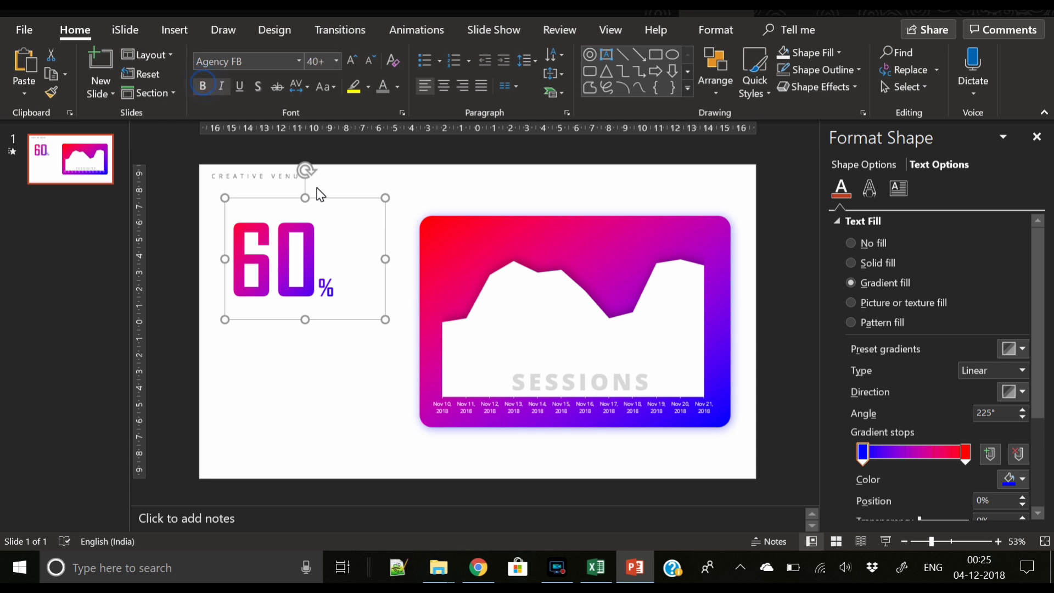
# Try bold Agency FB on SESSIONS, then undo to keep its original font.
pyautogui.click(585, 383)
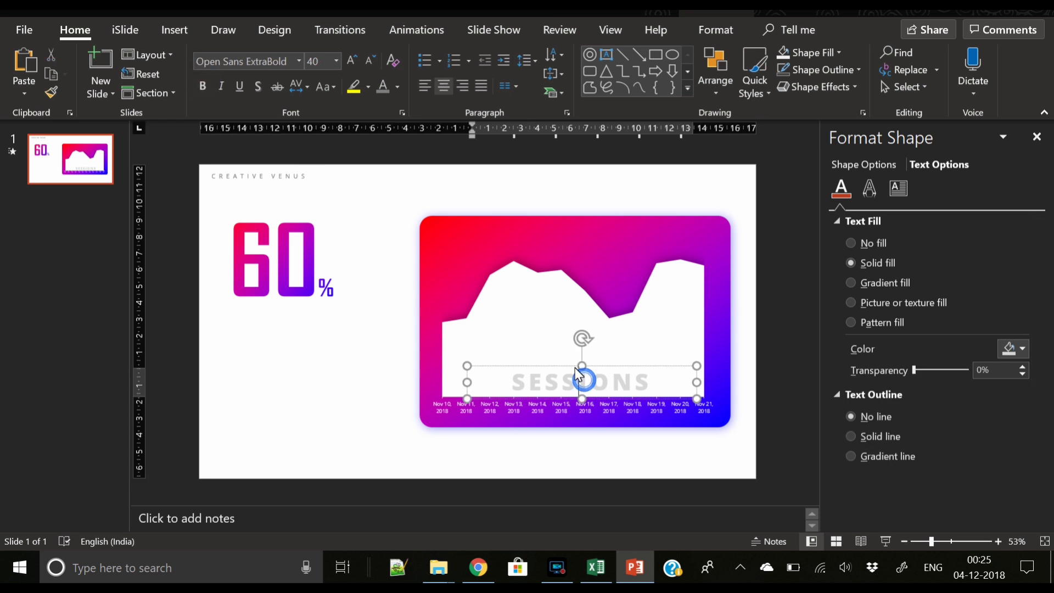
pyautogui.click(254, 62)
pyautogui.write('Agency FB')
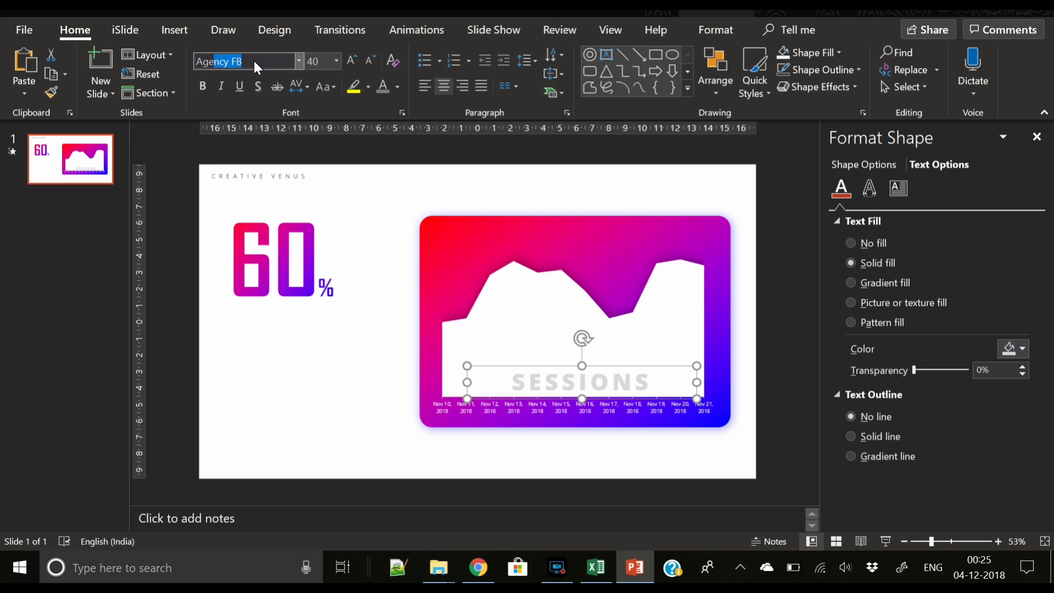
pyautogui.press('Return')
pyautogui.hotkey('ctrl', 'b')
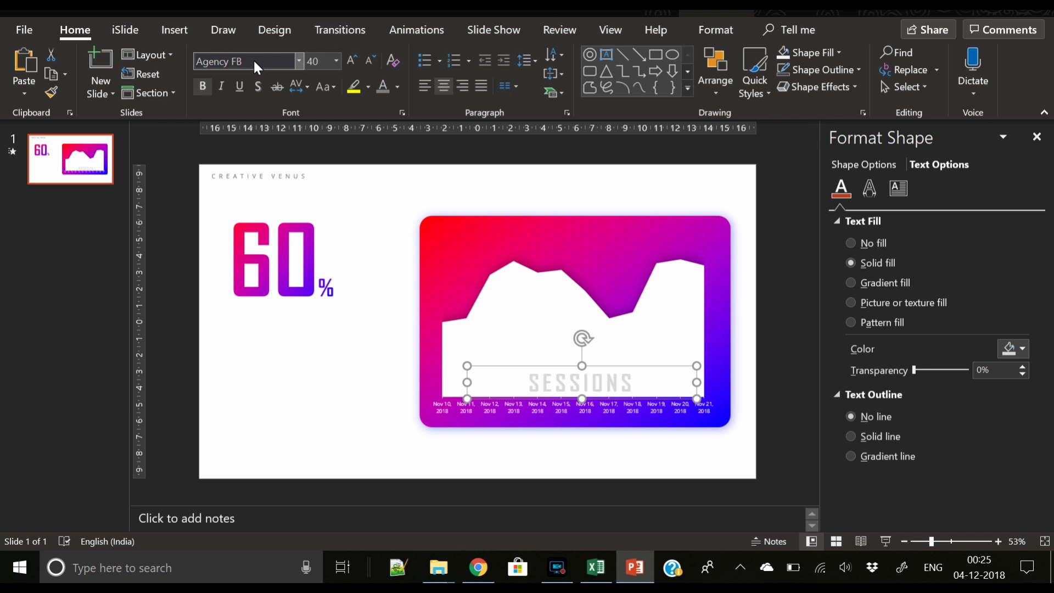
pyautogui.hotkey('ctrl', 'z')
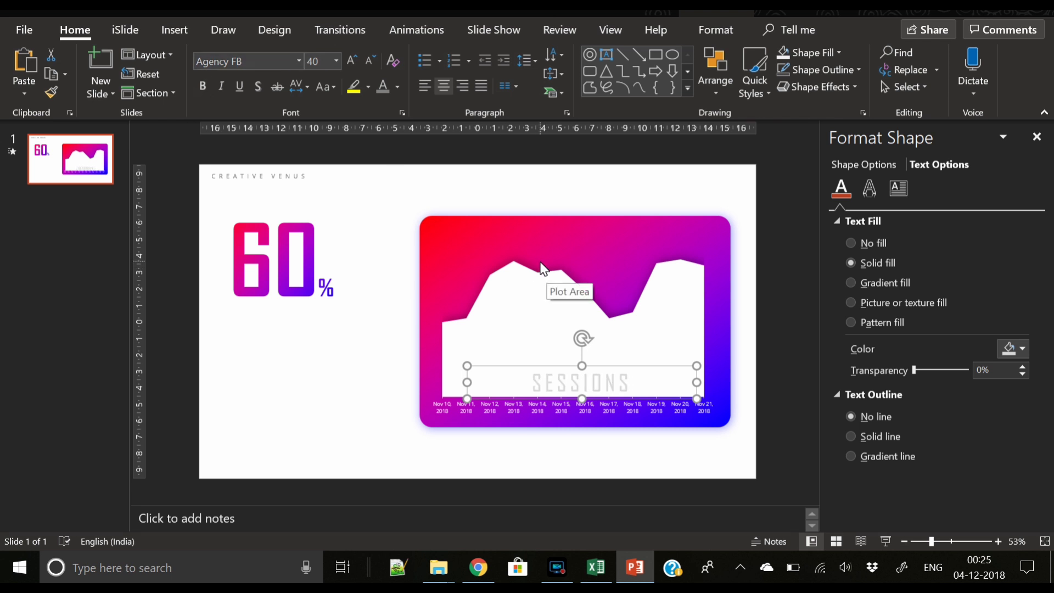
pyautogui.hotkey('ctrl', 'z')
pyautogui.click(331, 376)
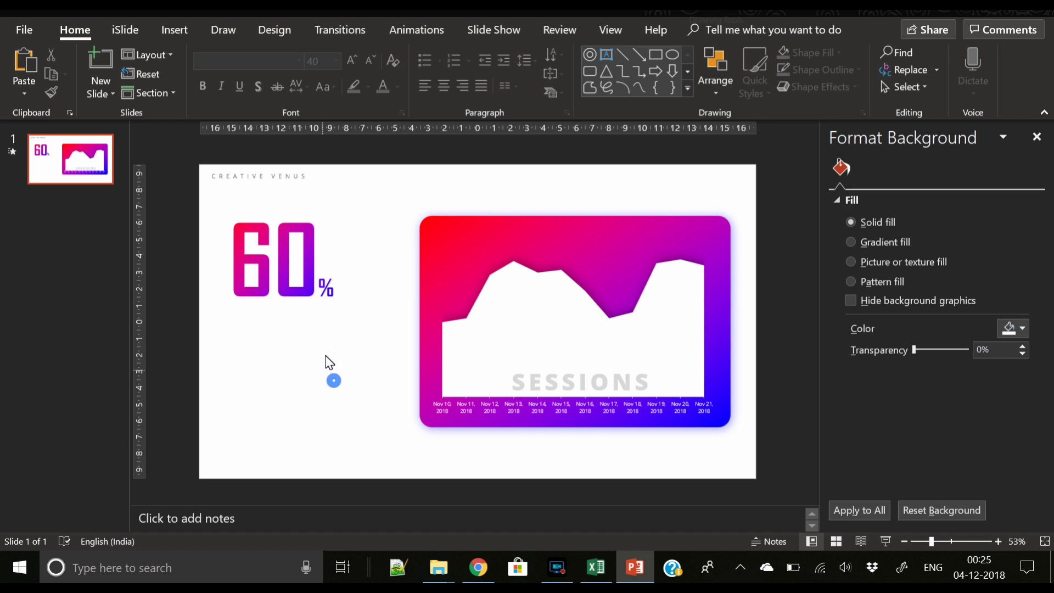
# Enlarge the 60% figure to 44 pt and set it beside the chart card's left edge.
pyautogui.click(330, 310)
pyautogui.click(264, 320)
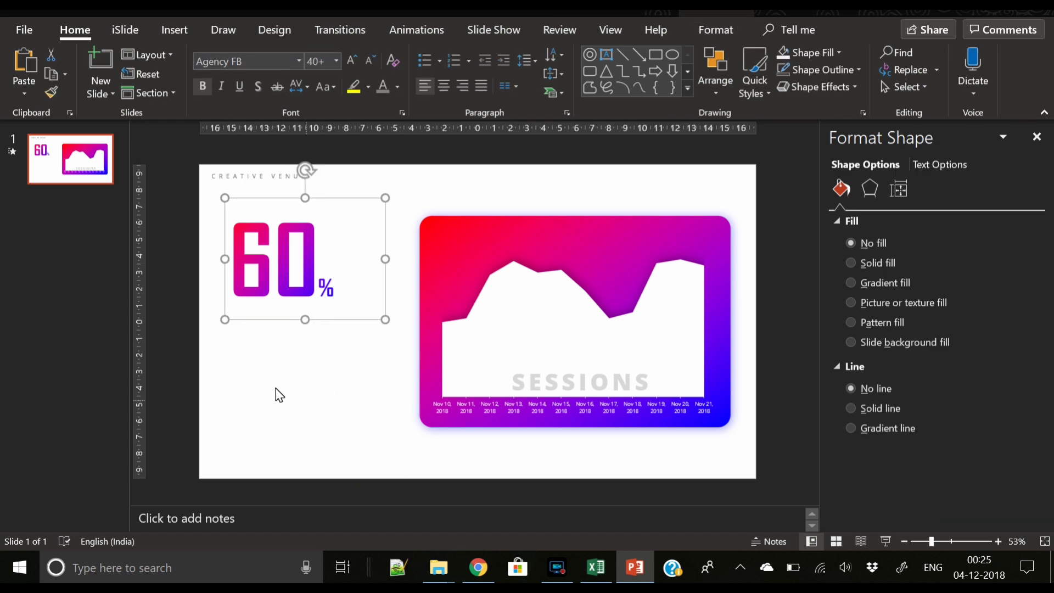
pyautogui.moveTo(264, 319)
pyautogui.mouseDown()
pyautogui.moveTo(252, 322)
pyautogui.moveTo(268, 332)
pyautogui.mouseUp()
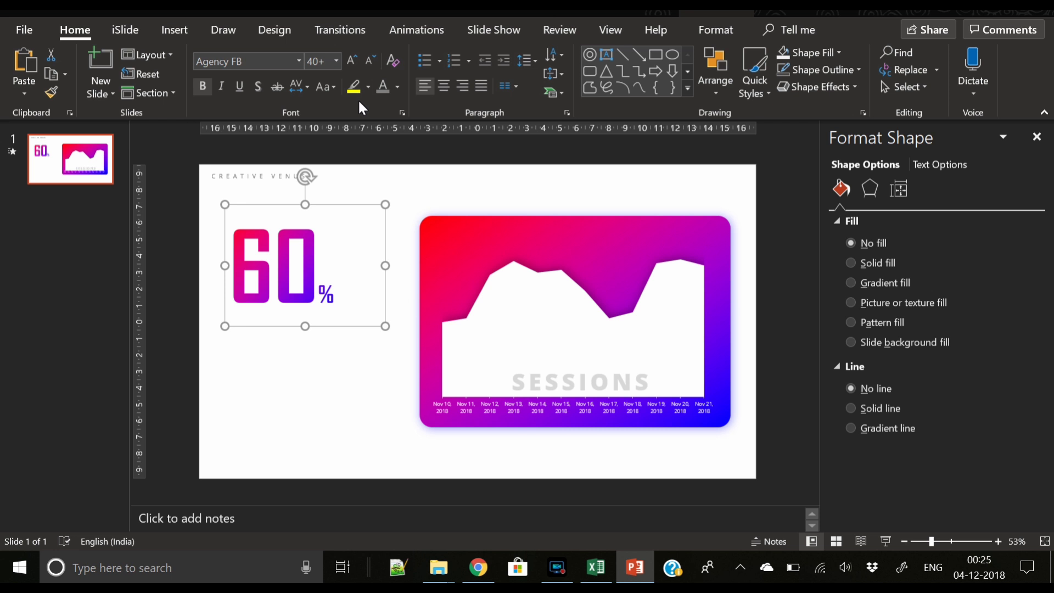
pyautogui.click(352, 66)
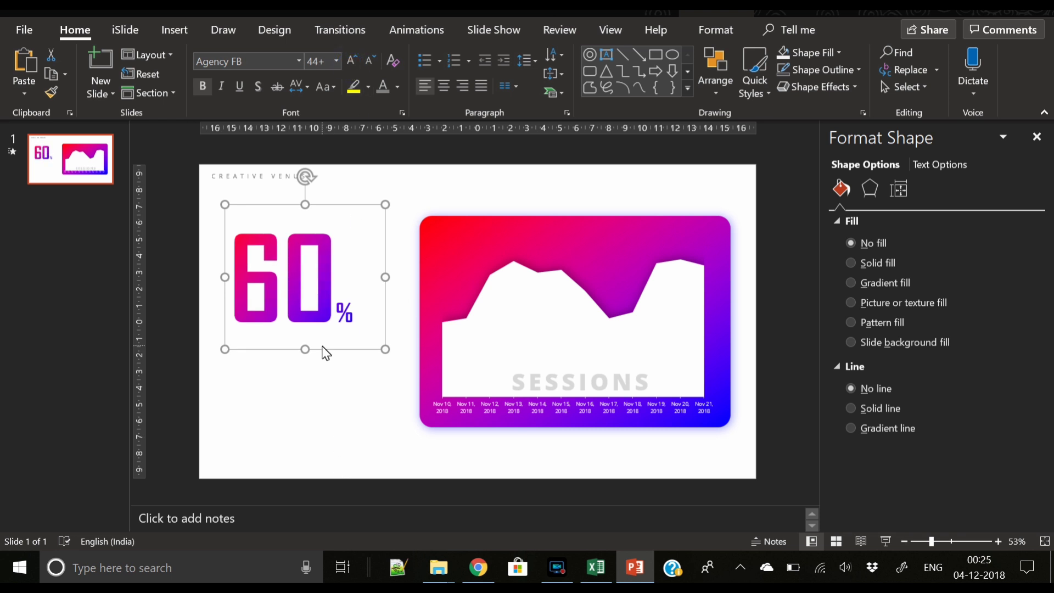
pyautogui.moveTo(323, 352); pyautogui.dragTo(324, 346)
# Draw a text box beneath the 60% figure and type 'head'.
pyautogui.click(329, 396)
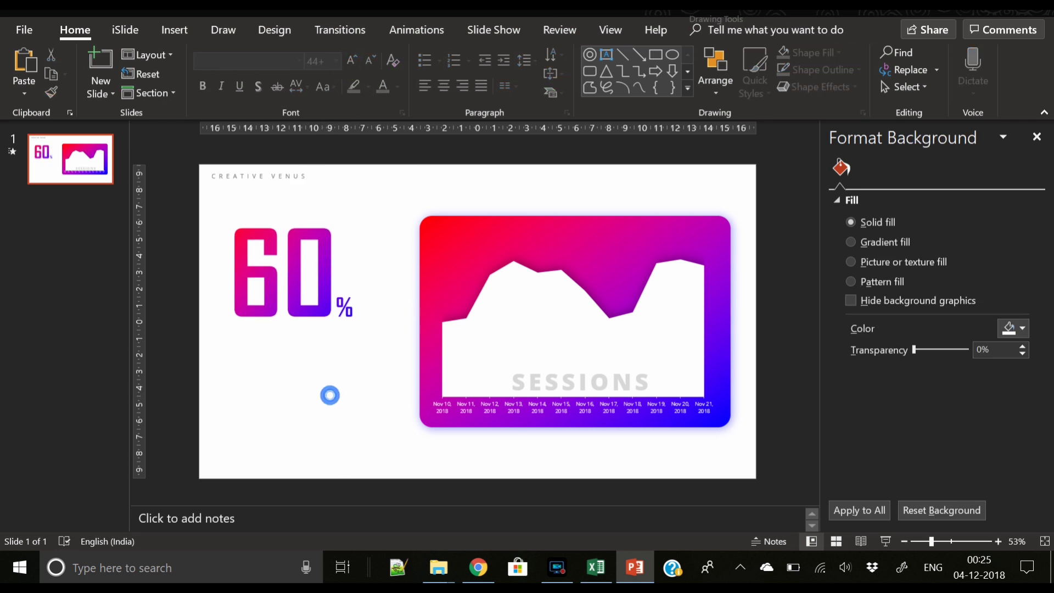
pyautogui.click(176, 31)
pyautogui.click(661, 83)
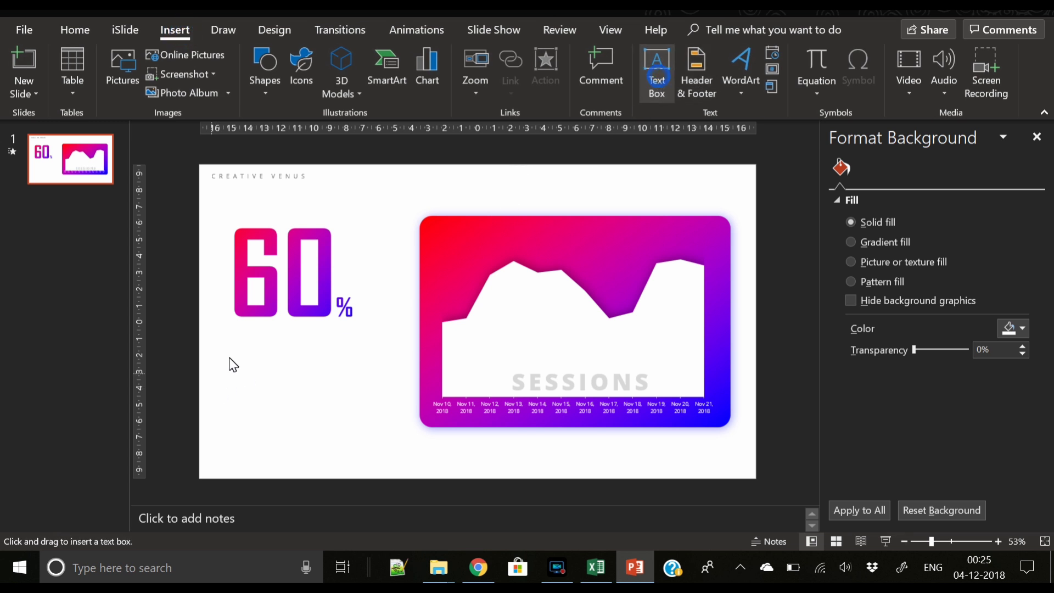
pyautogui.moveTo(241, 339); pyautogui.dragTo(373, 366)
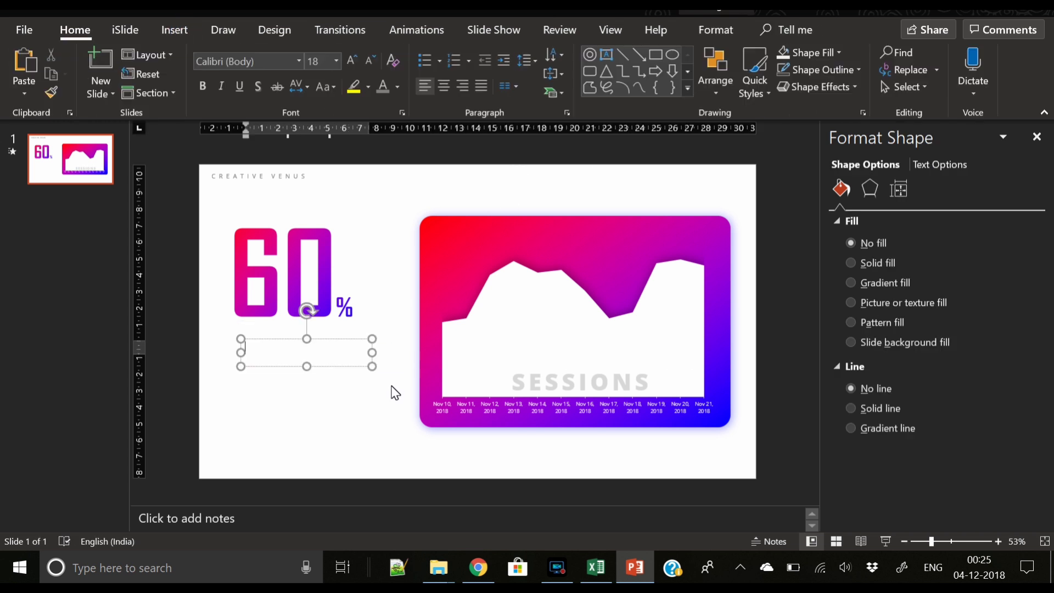
pyautogui.write('heading')
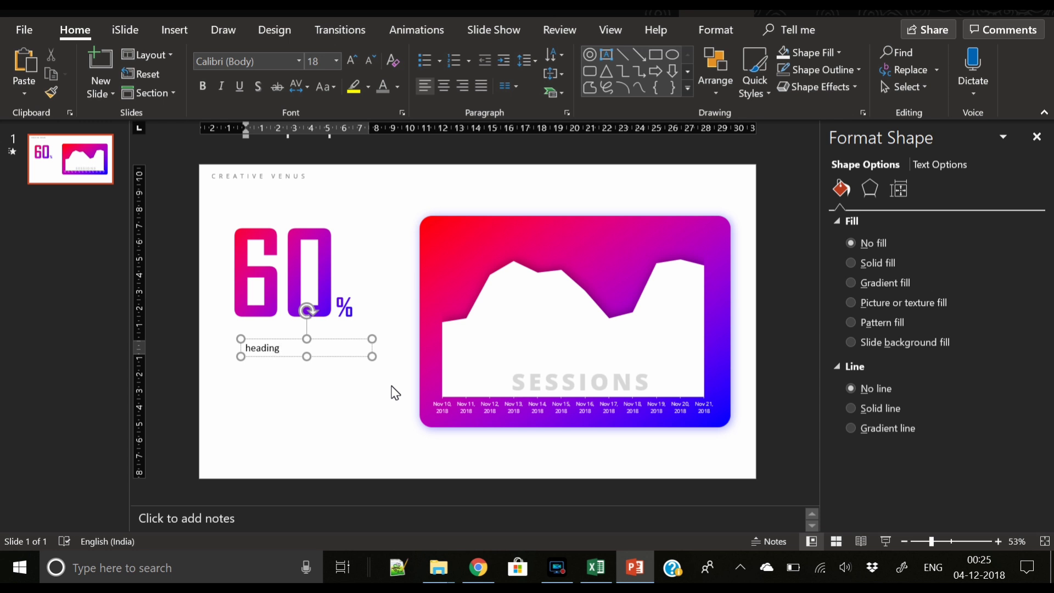
# Format the label as grey uppercase HEADING in Open Sans.
pyautogui.hotkey('ctrl', 'a')
pyautogui.click(269, 61)
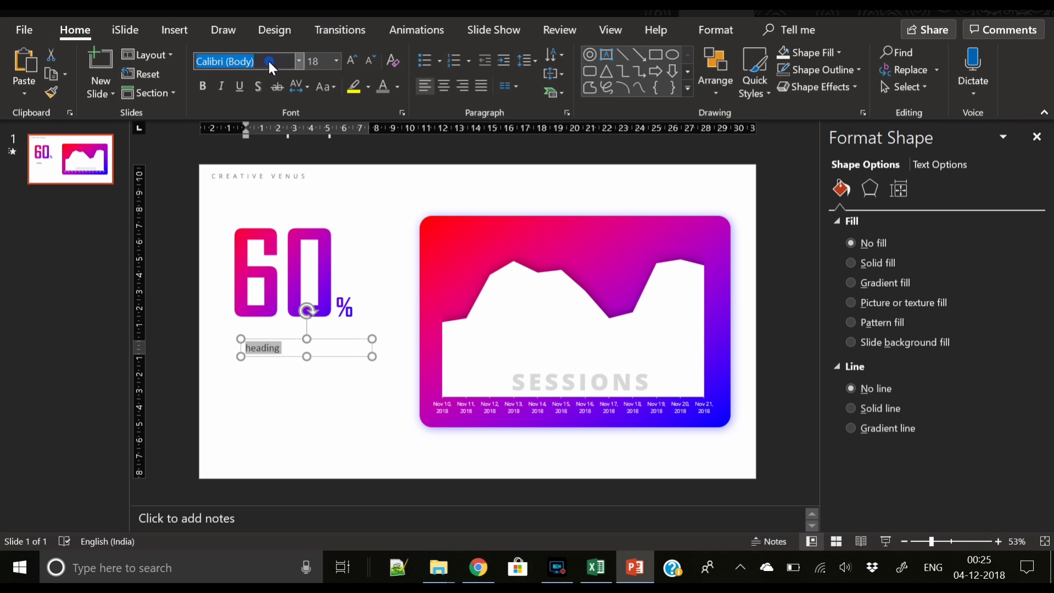
pyautogui.write('Open Sans')
pyautogui.press('Return')
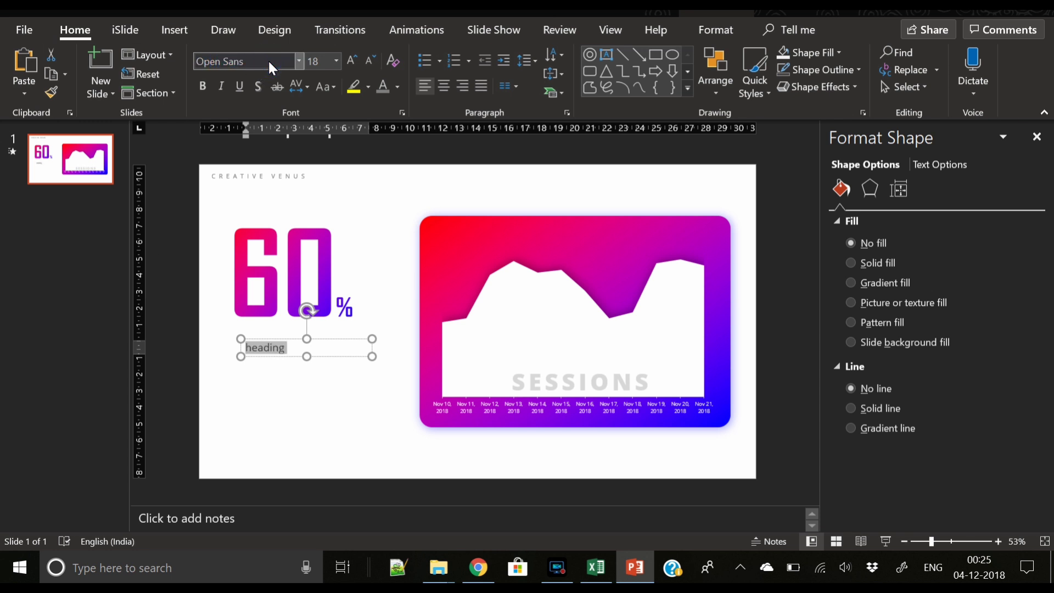
pyautogui.click(326, 86)
pyautogui.click(358, 142)
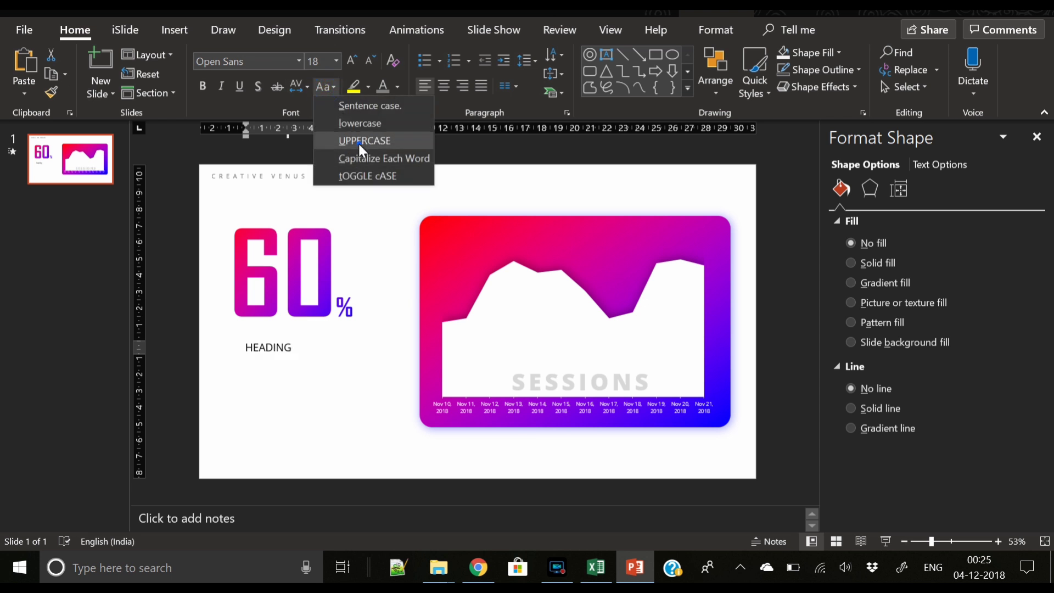
pyautogui.click(377, 86)
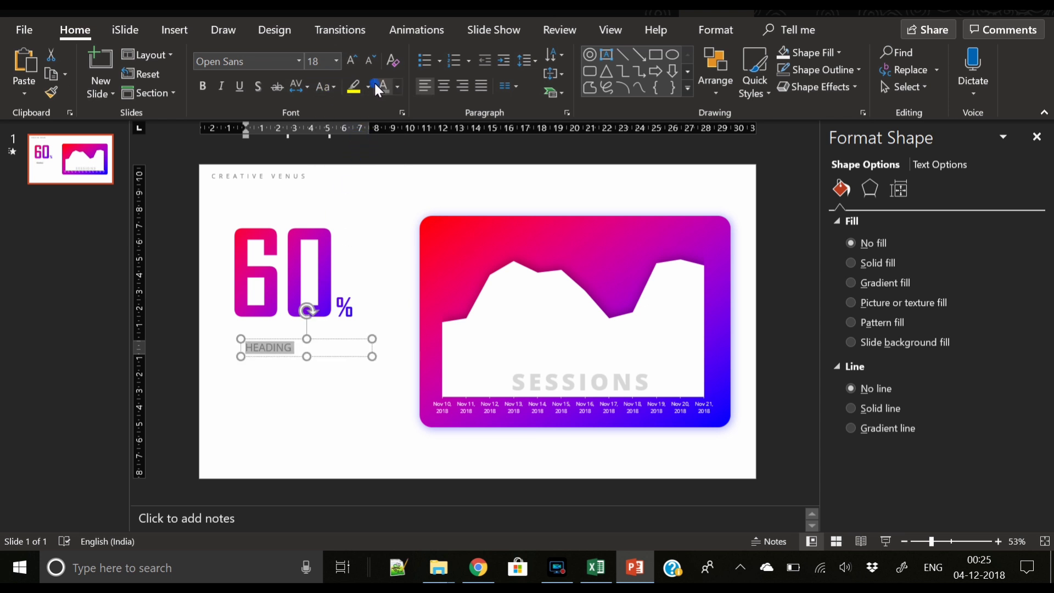
# Duplicate the HEADING box and place the copy just below it.
pyautogui.click(331, 339)
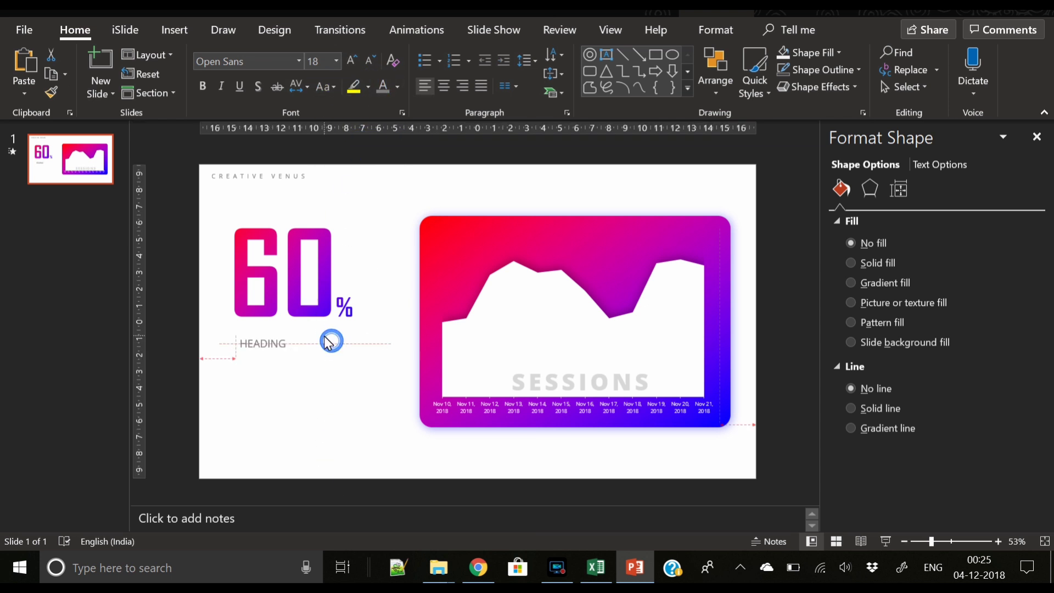
pyautogui.click(326, 343)
pyautogui.hotkey('ctrl', 'v')
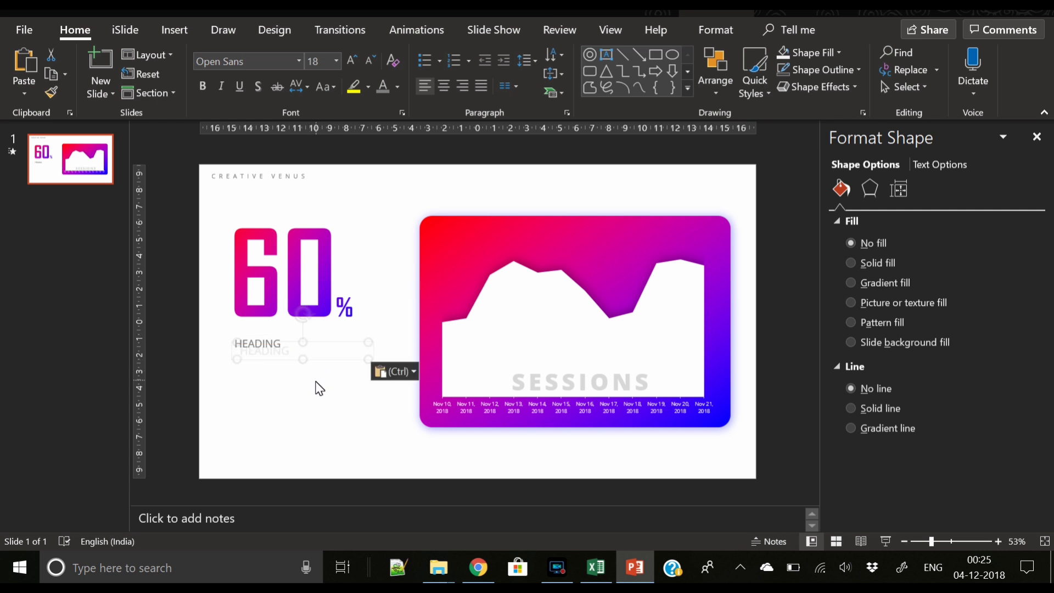
pyautogui.moveTo(290, 360); pyautogui.dragTo(282, 374)
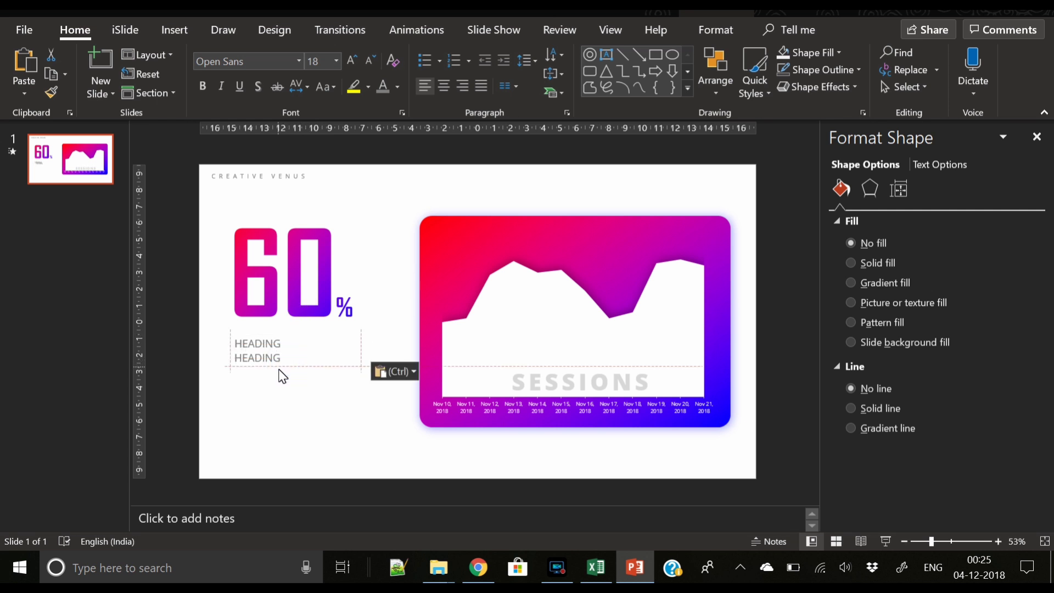
# Replace the copy's text with =lorem(2) placeholder paragraphs.
pyautogui.doubleClick(270, 360)
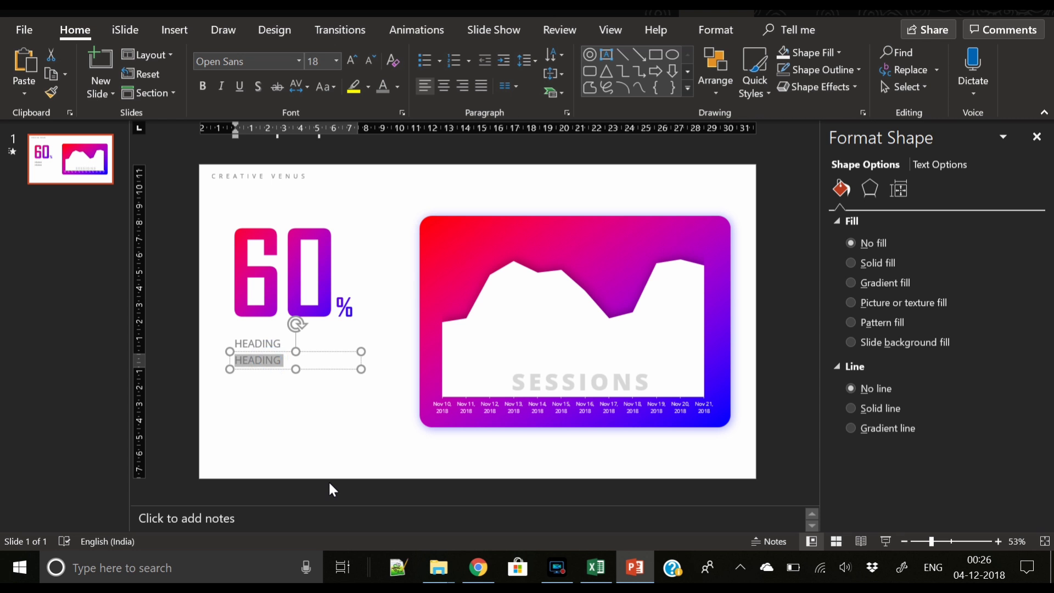
pyautogui.write('=lorem')
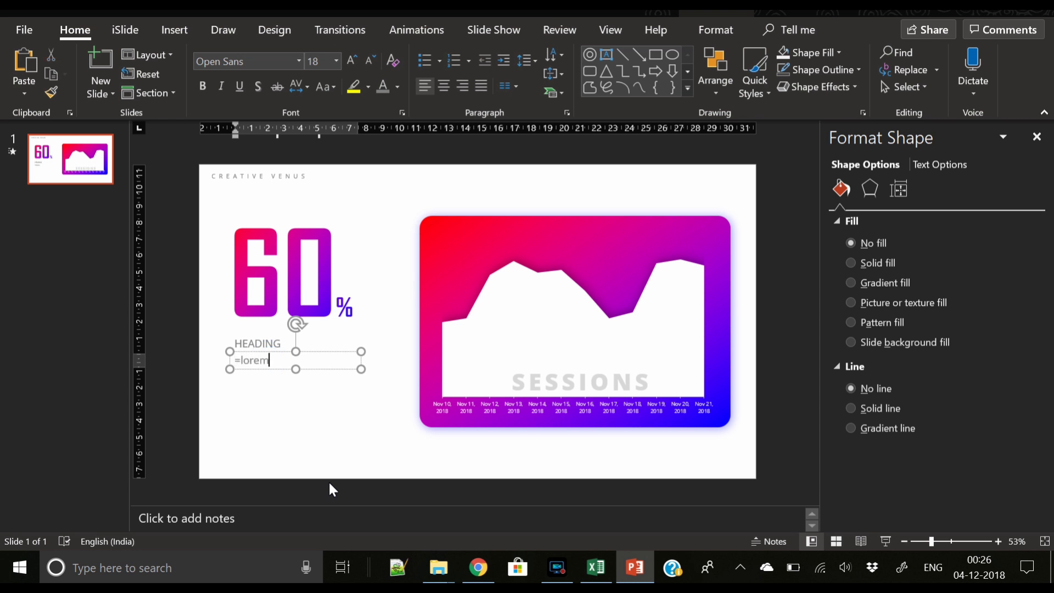
pyautogui.write('(2)')
pyautogui.press('Return')
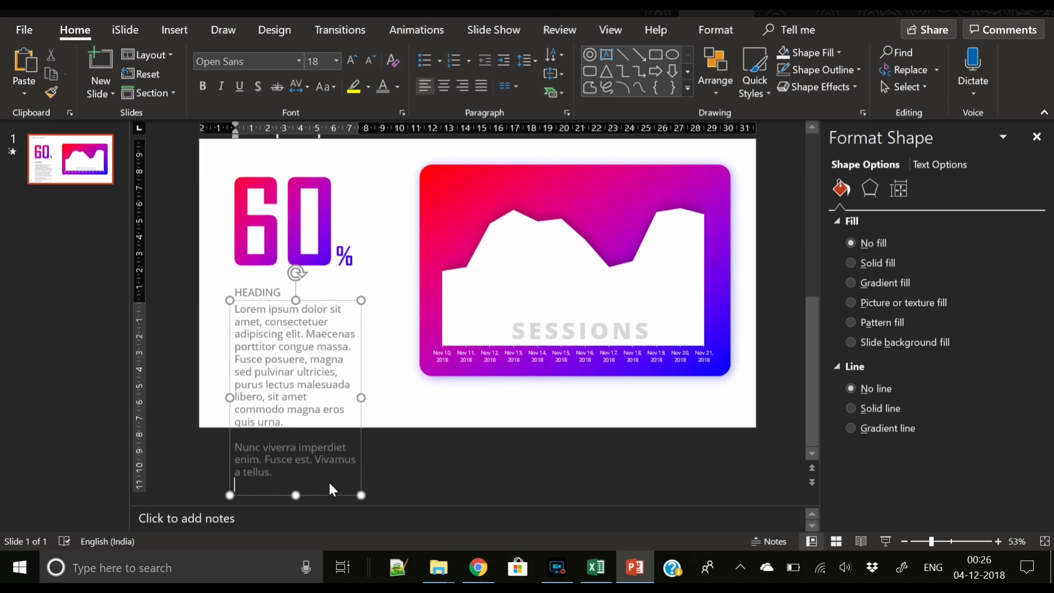
# Set the body text to 10 pt, justify it, and widen its box.
pyautogui.hotkey('ctrl', 'a')
pyautogui.click(370, 59)
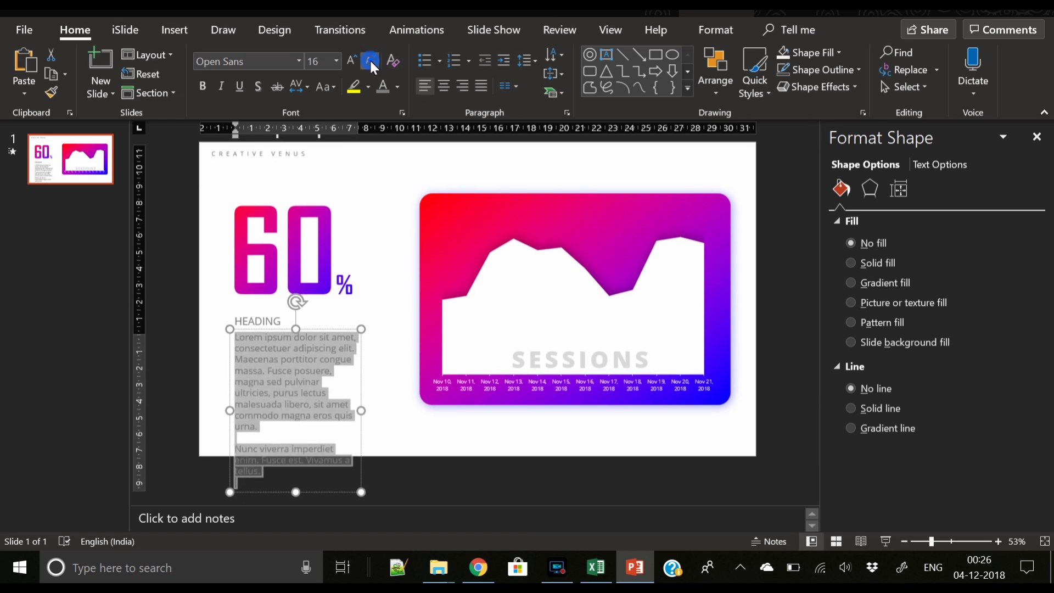
pyautogui.click(370, 58)
pyautogui.click(370, 58)
pyautogui.click(370, 58)
pyautogui.click(370, 58)
pyautogui.click(372, 61)
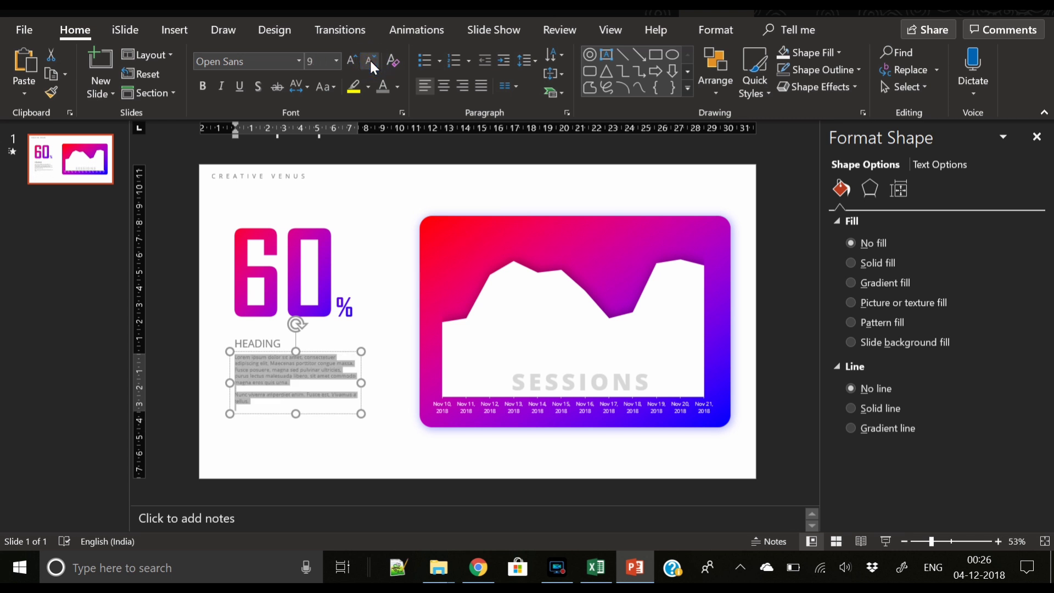
pyautogui.click(353, 61)
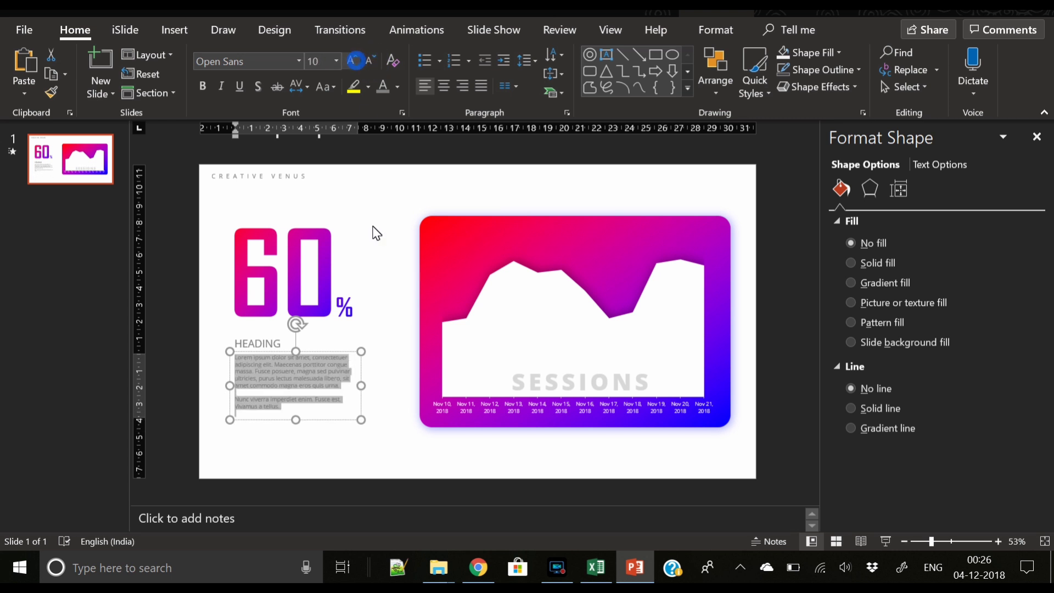
pyautogui.click(482, 86)
pyautogui.moveTo(362, 385); pyautogui.dragTo(377, 386)
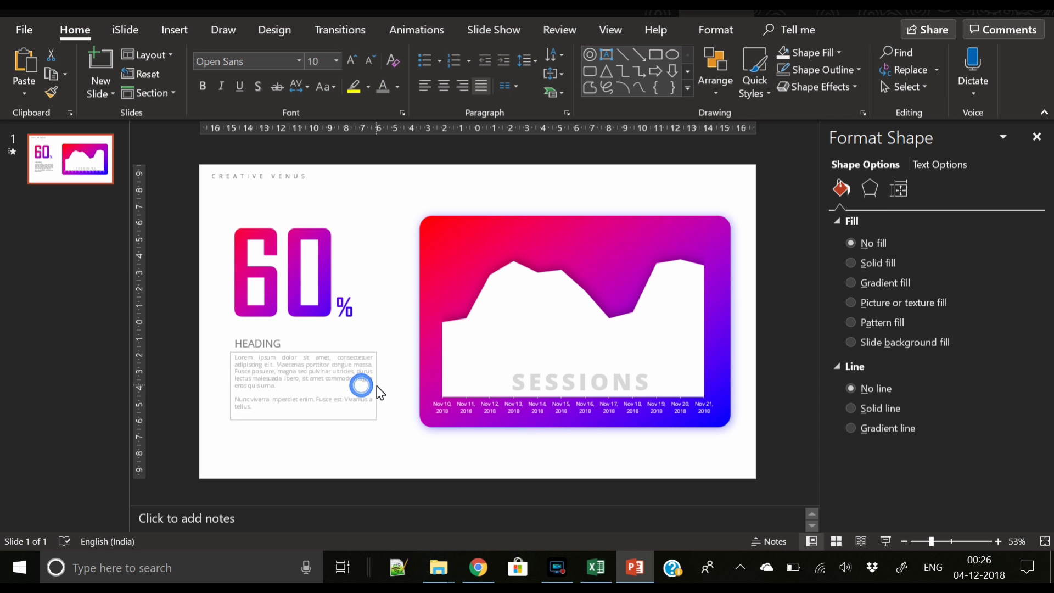
pyautogui.click(377, 387)
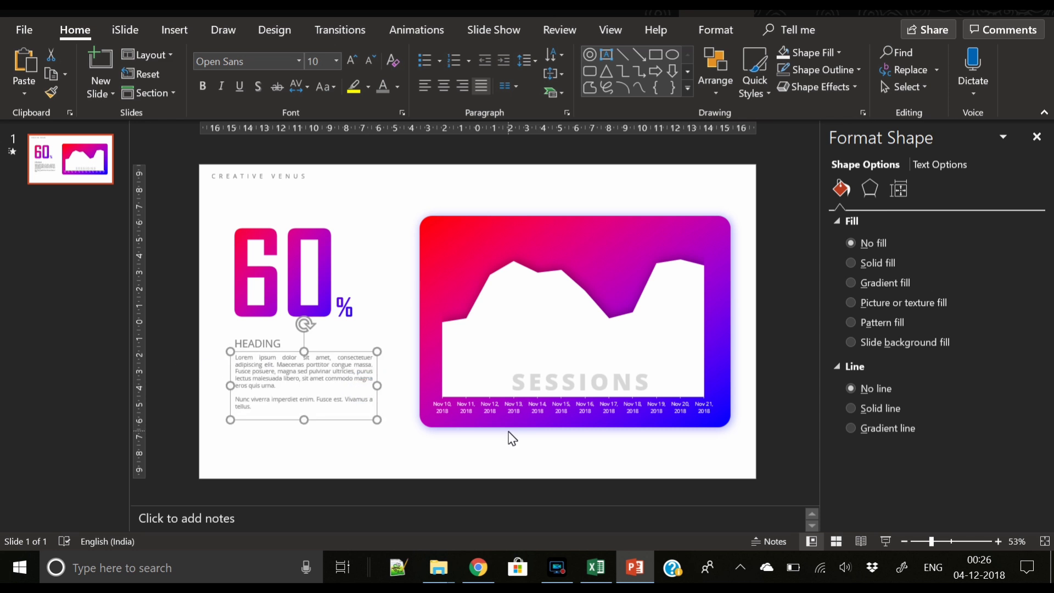
# Nudge the 60%, heading and body boxes down together.
pyautogui.click(384, 479)
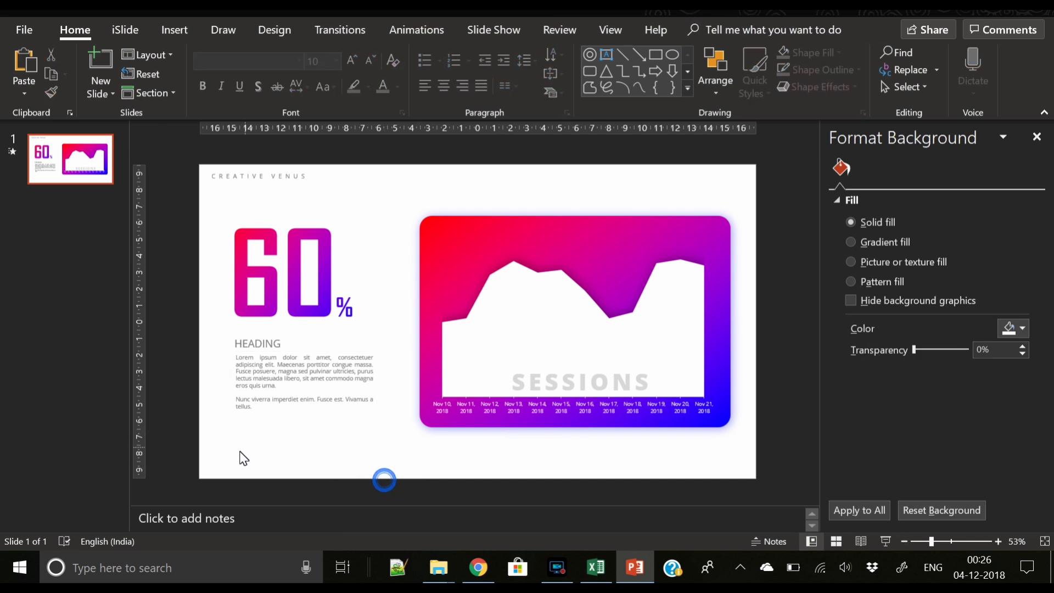
pyautogui.moveTo(193, 462); pyautogui.dragTo(445, 181)
pyautogui.press('Down')
pyautogui.press('Down')
pyautogui.press('Down')
pyautogui.press('Down')
pyautogui.press('Down')
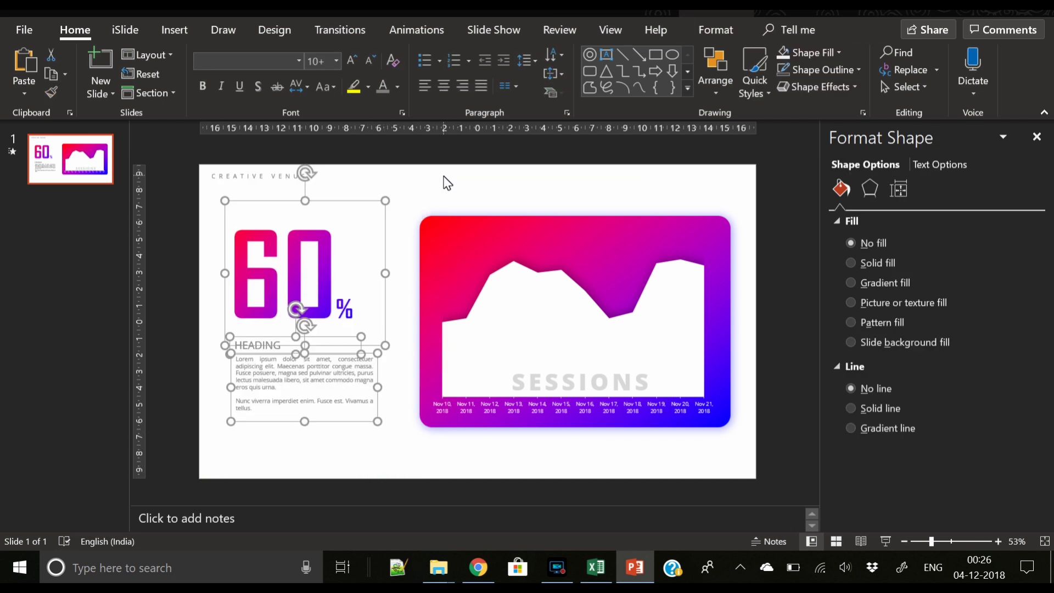
pyautogui.press('Down')
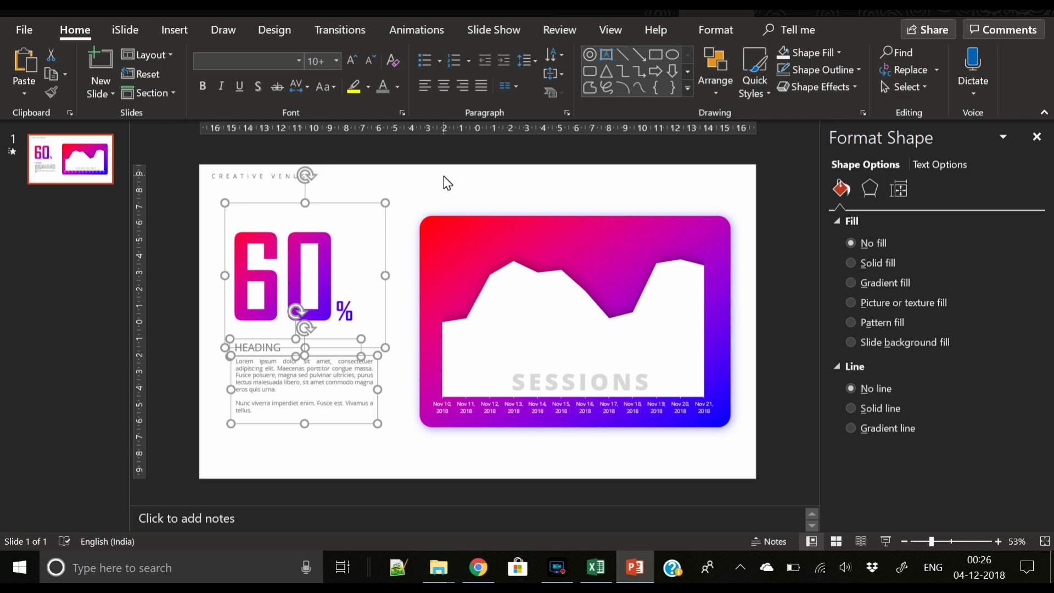
# Draw a small rectangle below the chart card.
pyautogui.click(598, 470)
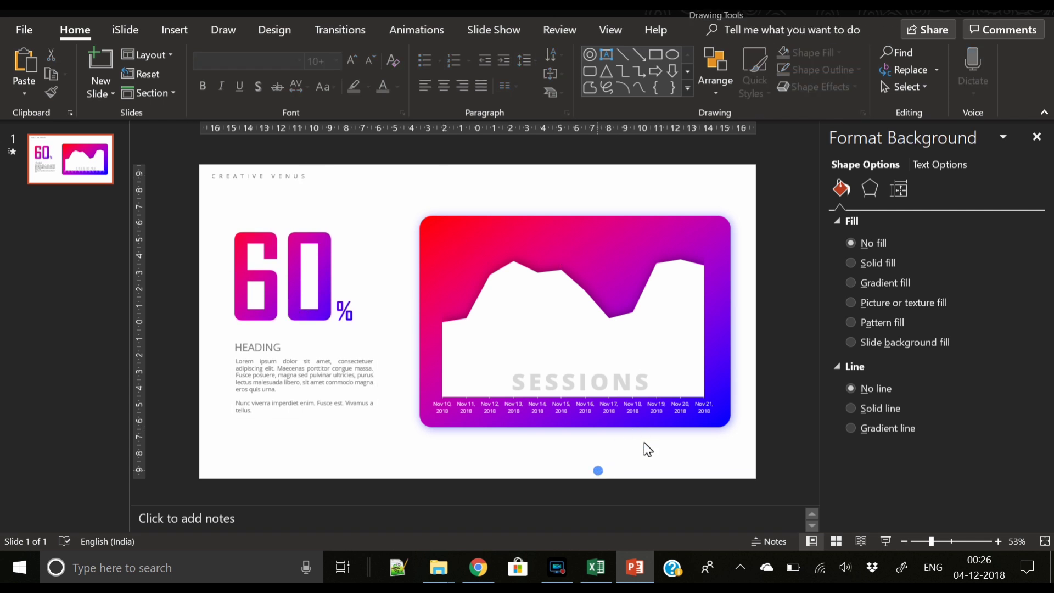
pyautogui.click(175, 27)
pyautogui.click(265, 74)
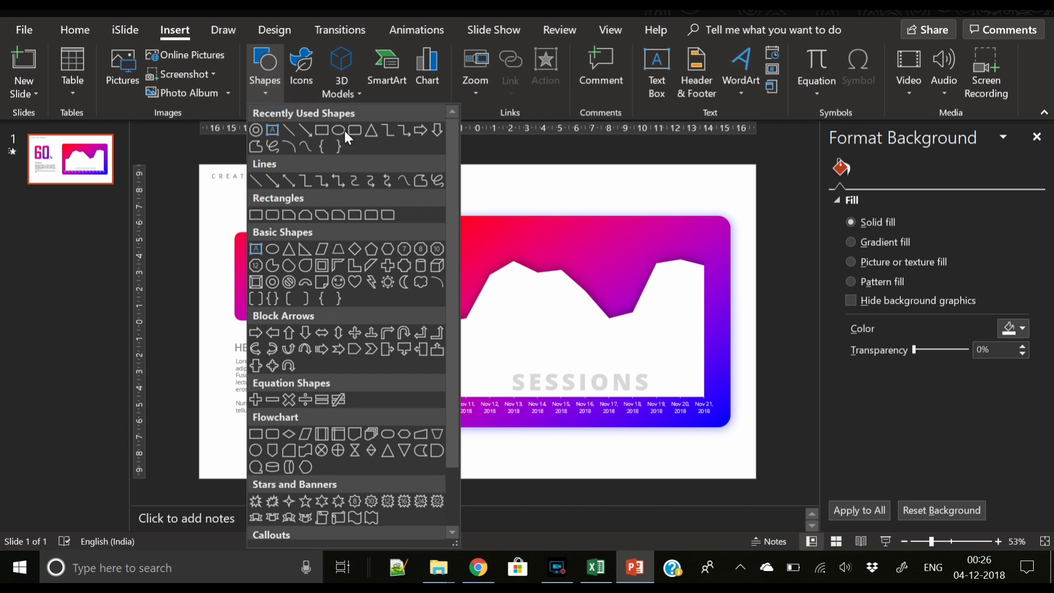
pyautogui.click(325, 130)
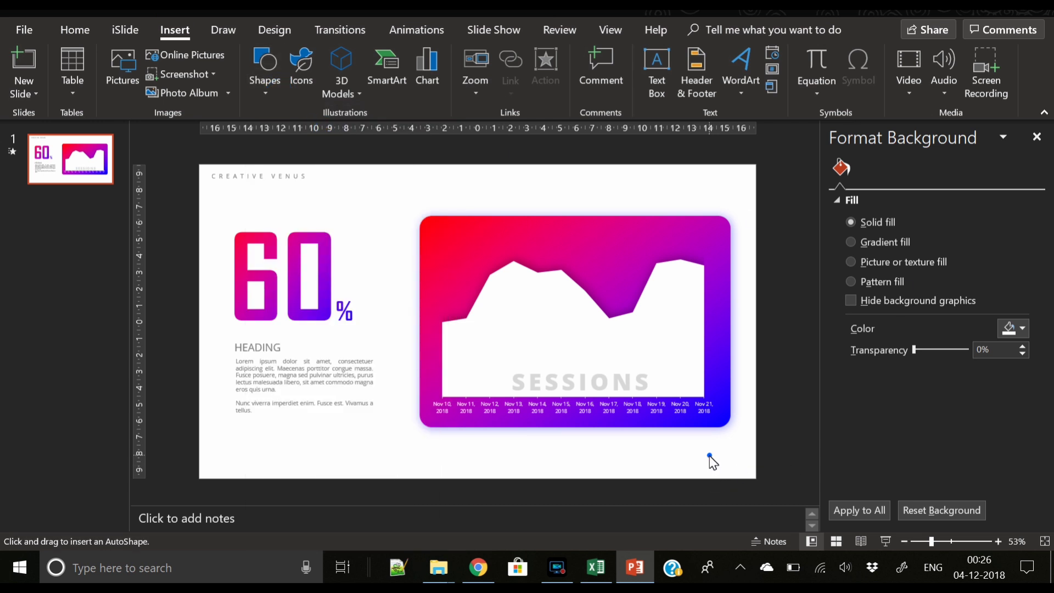
pyautogui.moveTo(726, 477); pyautogui.dragTo(730, 479)
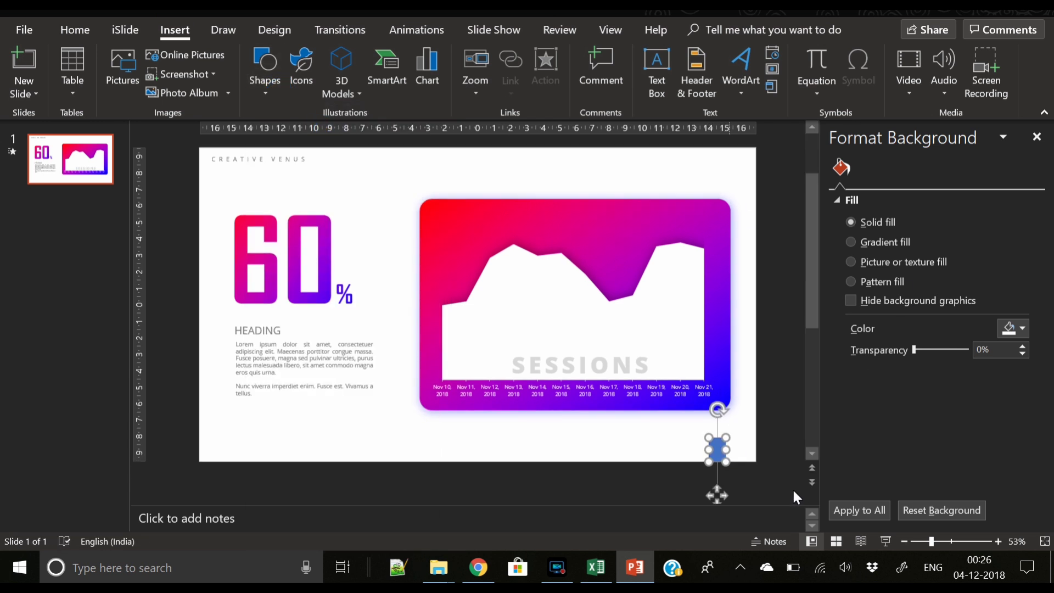
# Give the rectangle no outline and a light grey fill, then move it to the bottom-right corner.
pyautogui.click(393, 68)
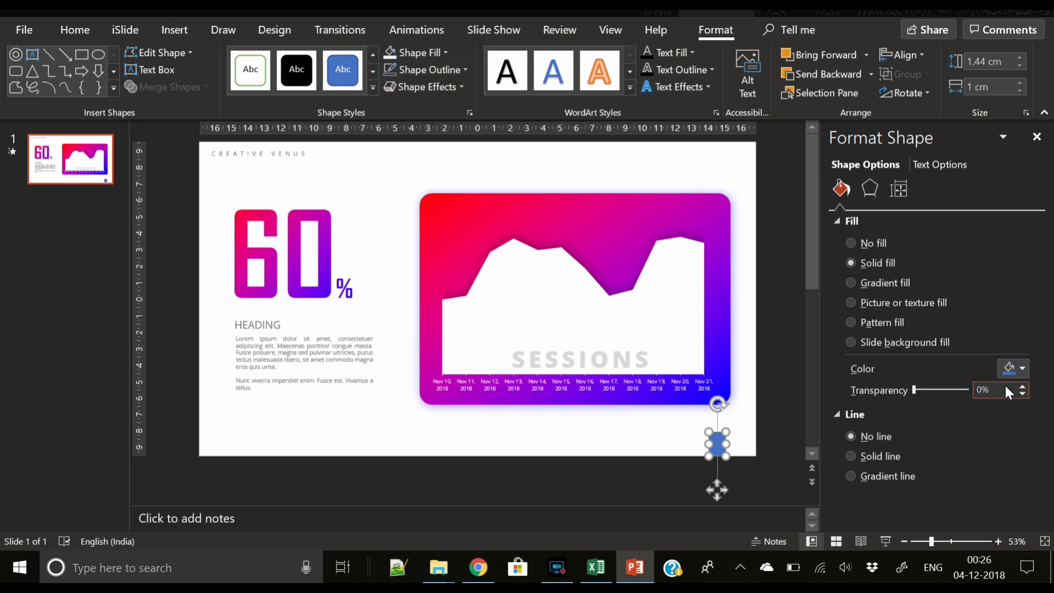
pyautogui.click(1016, 373)
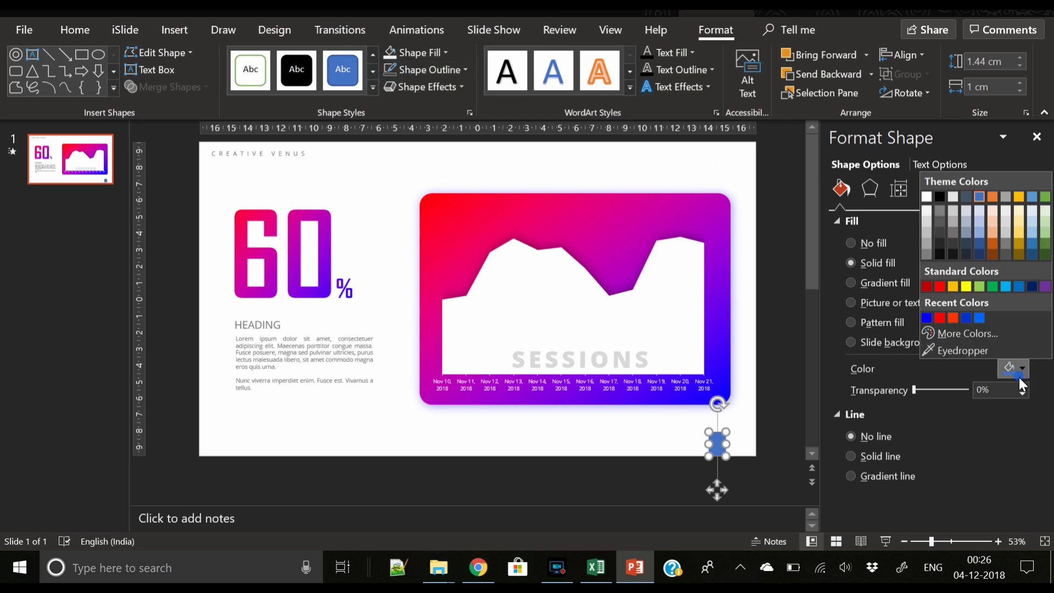
pyautogui.click(928, 225)
pyautogui.click(760, 422)
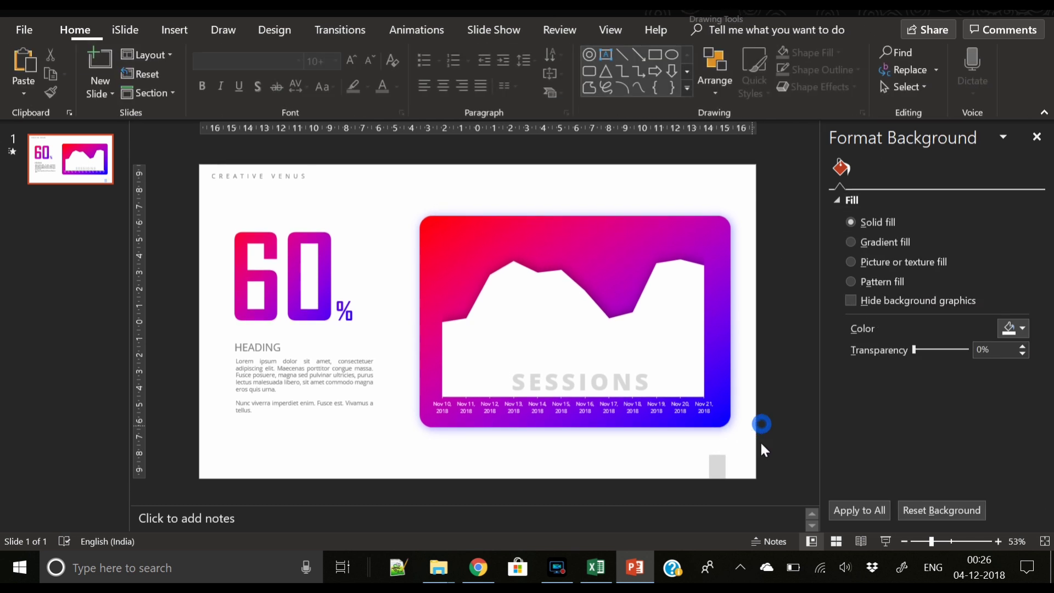
pyautogui.click(716, 471)
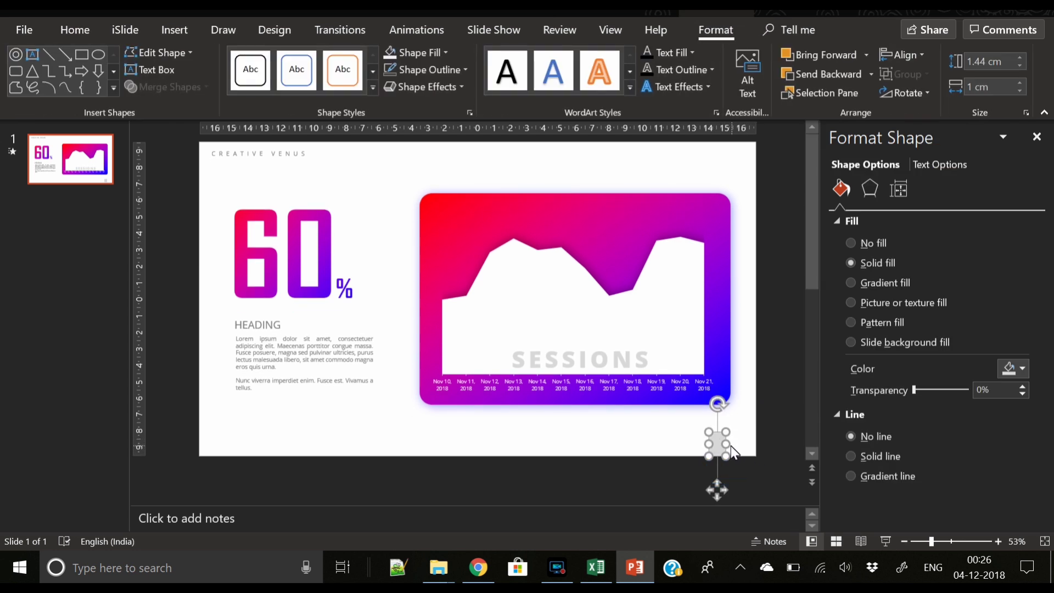
pyautogui.moveTo(730, 445); pyautogui.dragTo(736, 452)
pyautogui.click(776, 472)
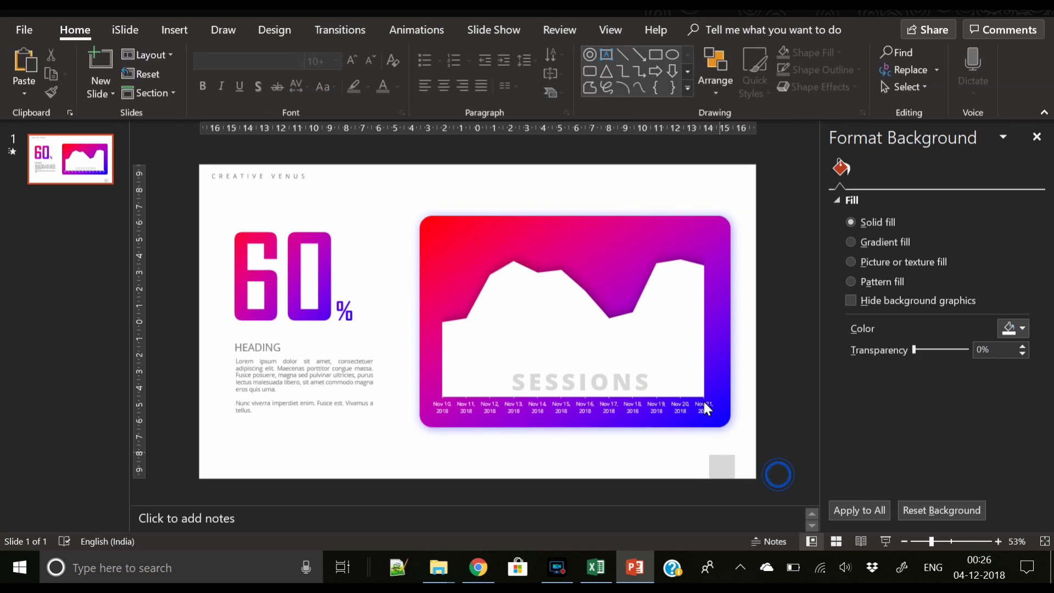
# Add the page number 2 inside the box and colour it blue.
pyautogui.rightClick(724, 465)
pyautogui.click(787, 186)
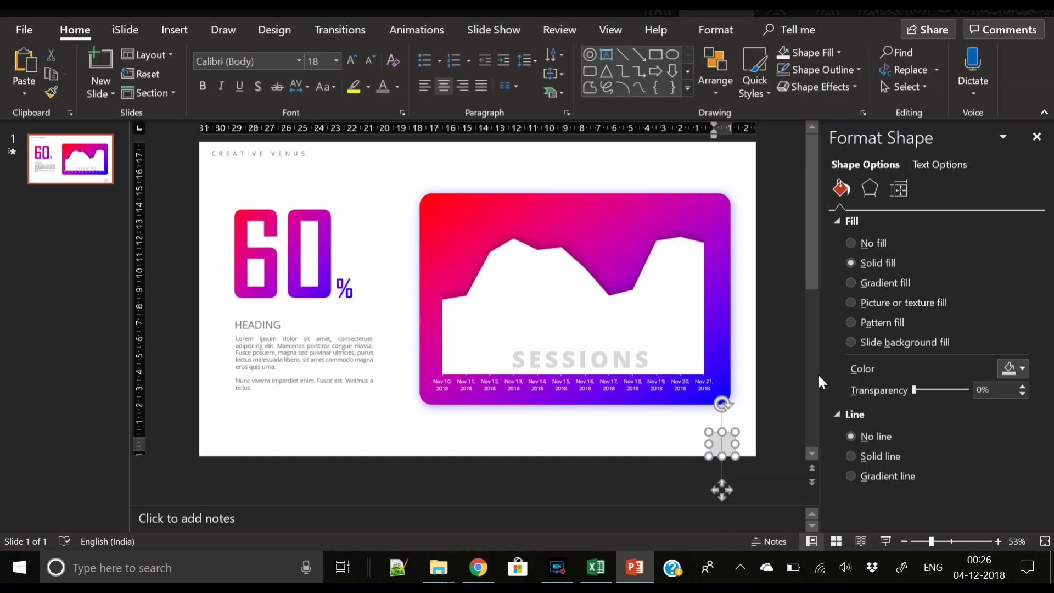
pyautogui.click(732, 454)
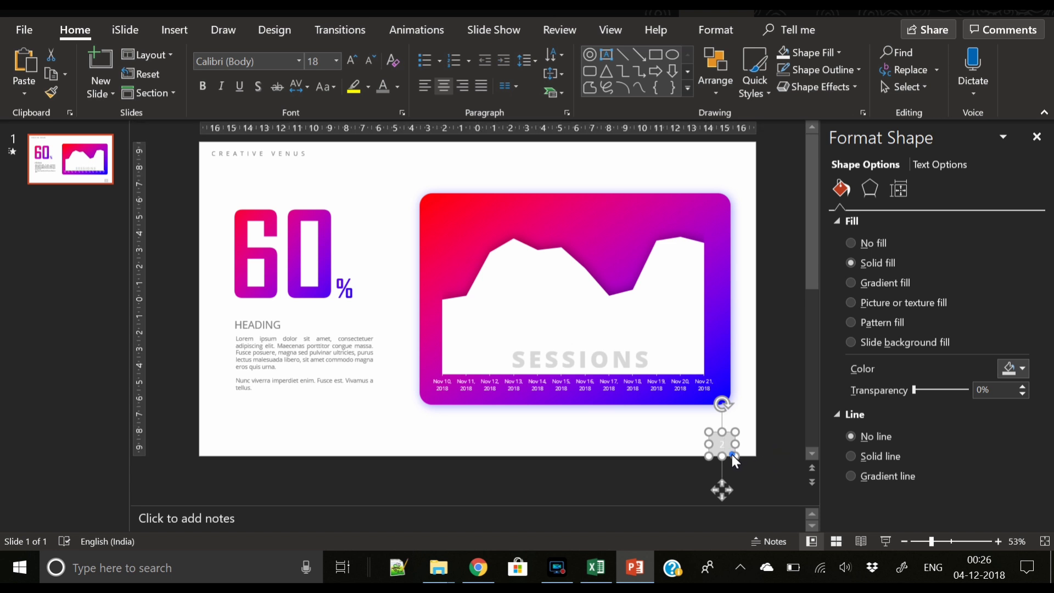
pyautogui.click(398, 85)
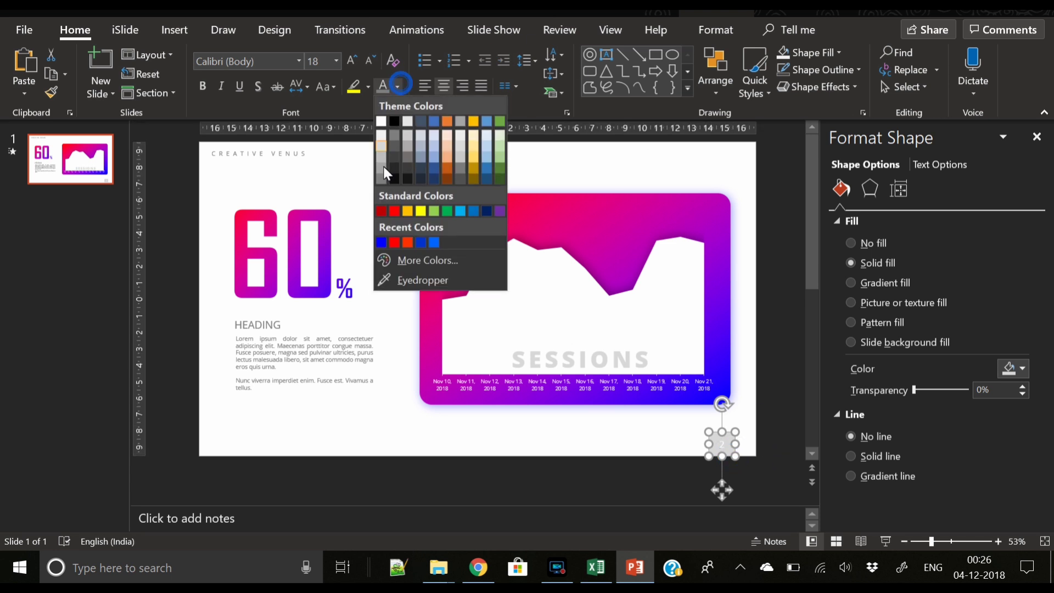
pyautogui.click(386, 241)
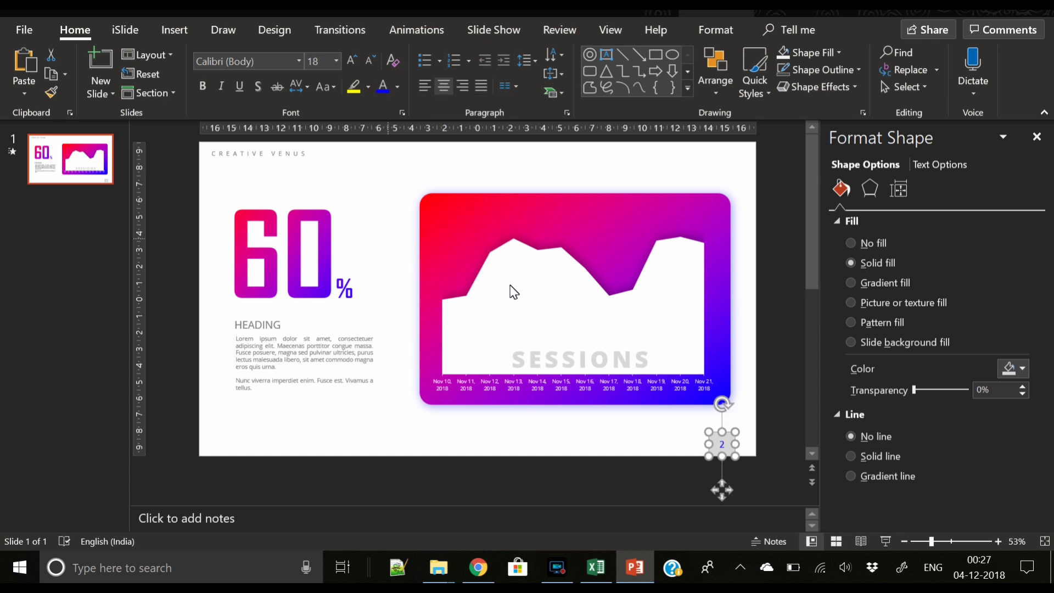
pyautogui.click(635, 446)
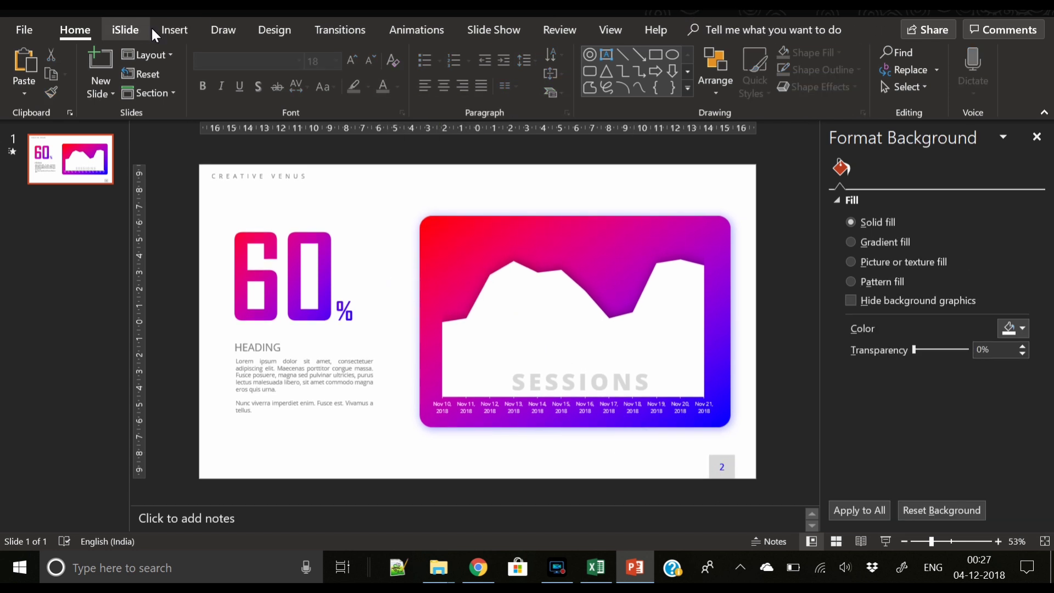
# Draw a small text box beside the page number and type PAGE.
pyautogui.click(182, 36)
pyautogui.click(657, 72)
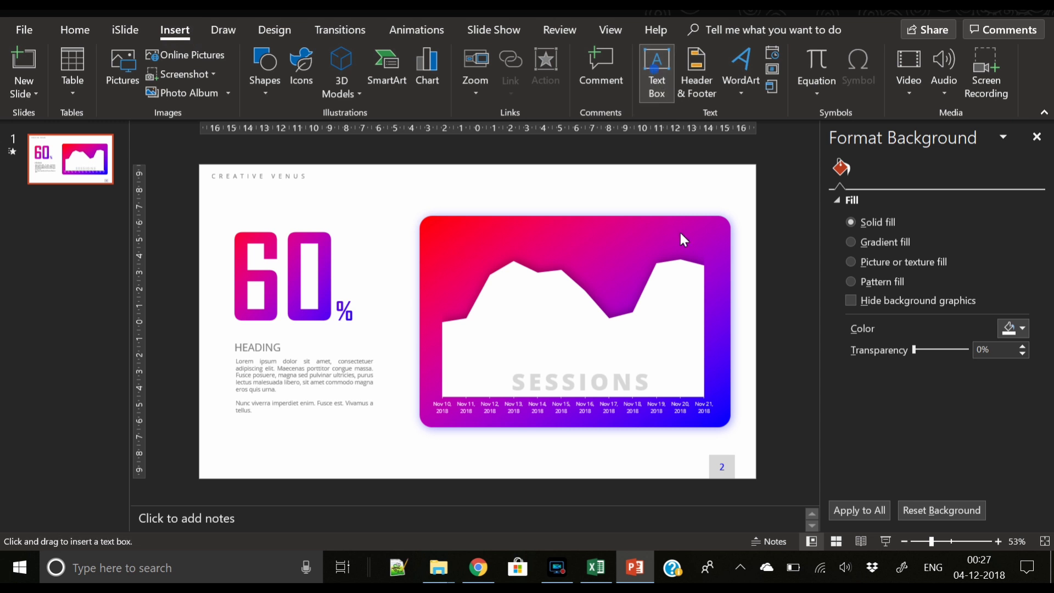
pyautogui.moveTo(635, 463); pyautogui.dragTo(692, 480)
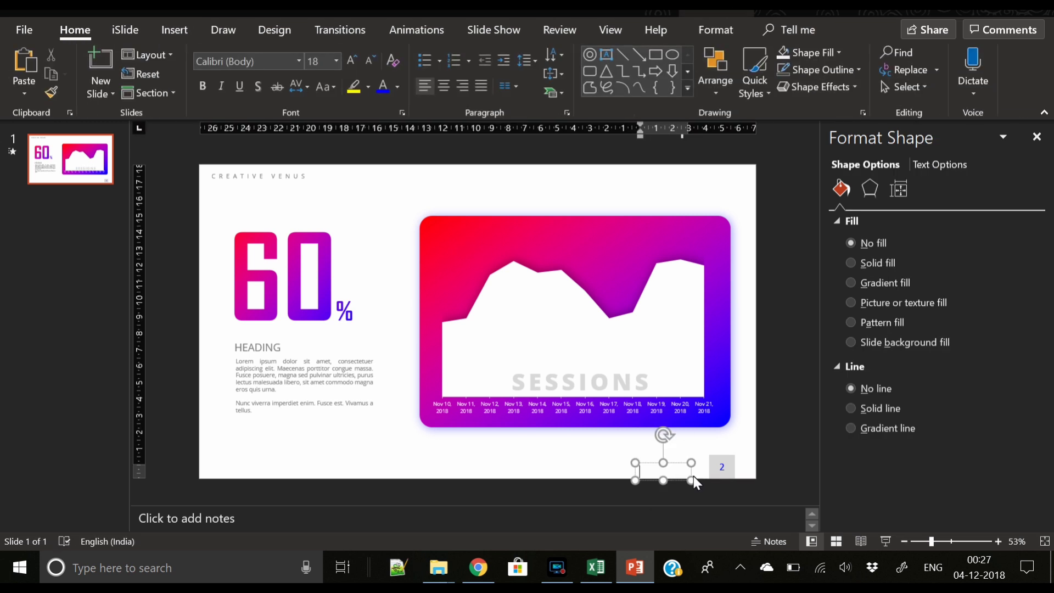
pyautogui.write('PAGE')
pyautogui.hotkey('ctrl', 'a')
# Set the PAGE label in Open Sans at 11 pt.
pyautogui.click(367, 60)
pyautogui.click(368, 61)
pyautogui.click(368, 61)
pyautogui.click(368, 61)
pyautogui.click(367, 61)
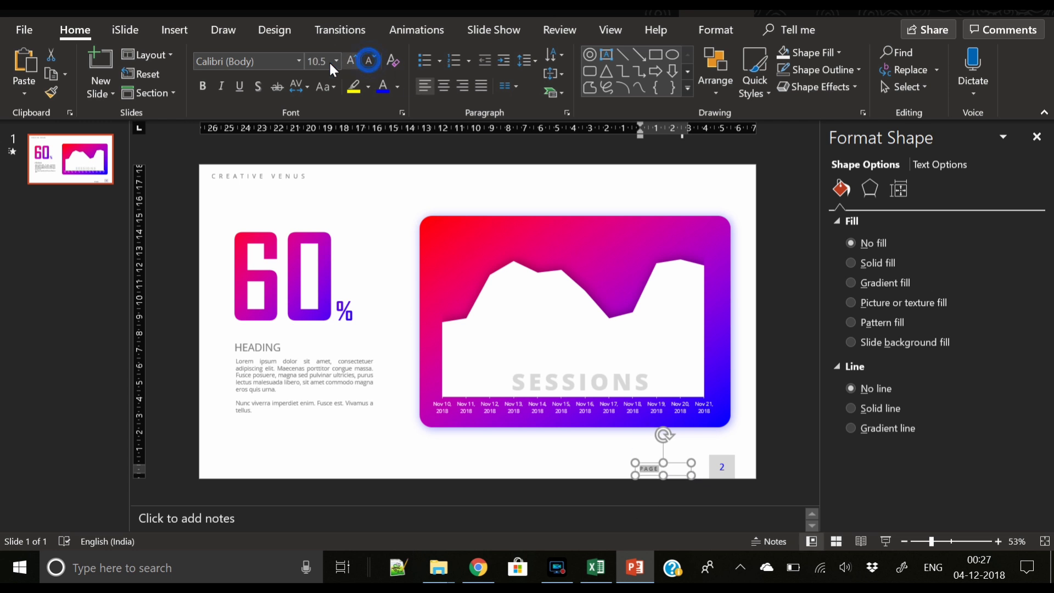
pyautogui.click(267, 64)
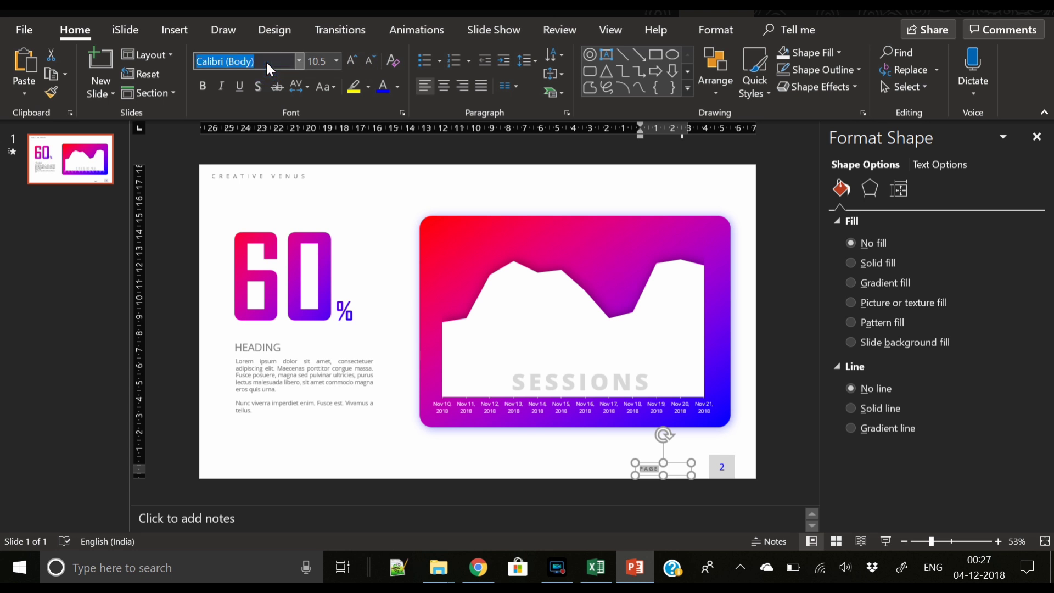
pyautogui.write('Open Sans')
pyautogui.press('Return')
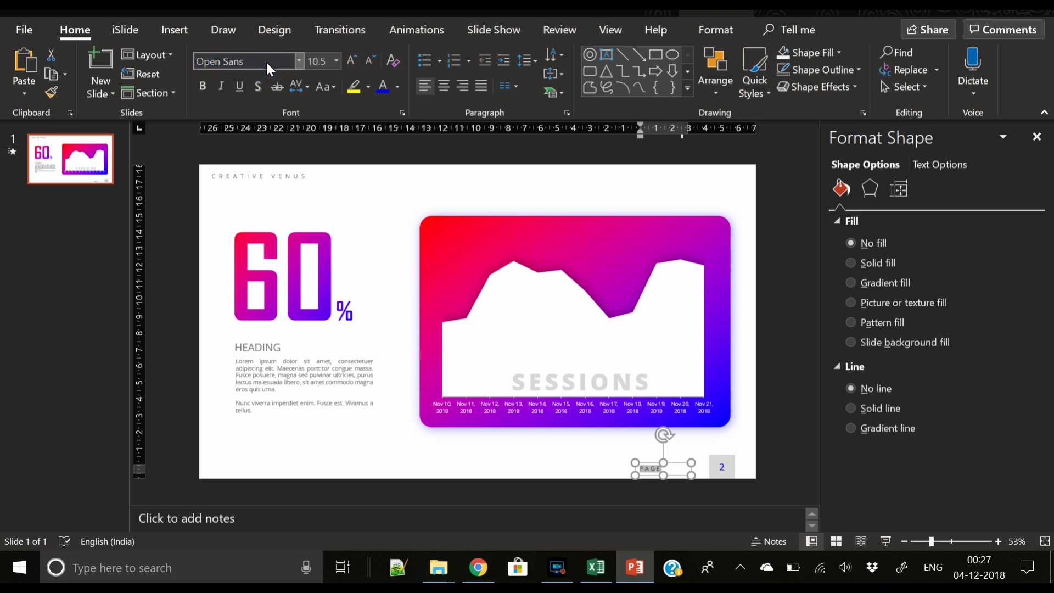
pyautogui.click(353, 60)
# Colour PAGE grey and move it right next to the 2.
pyautogui.click(397, 87)
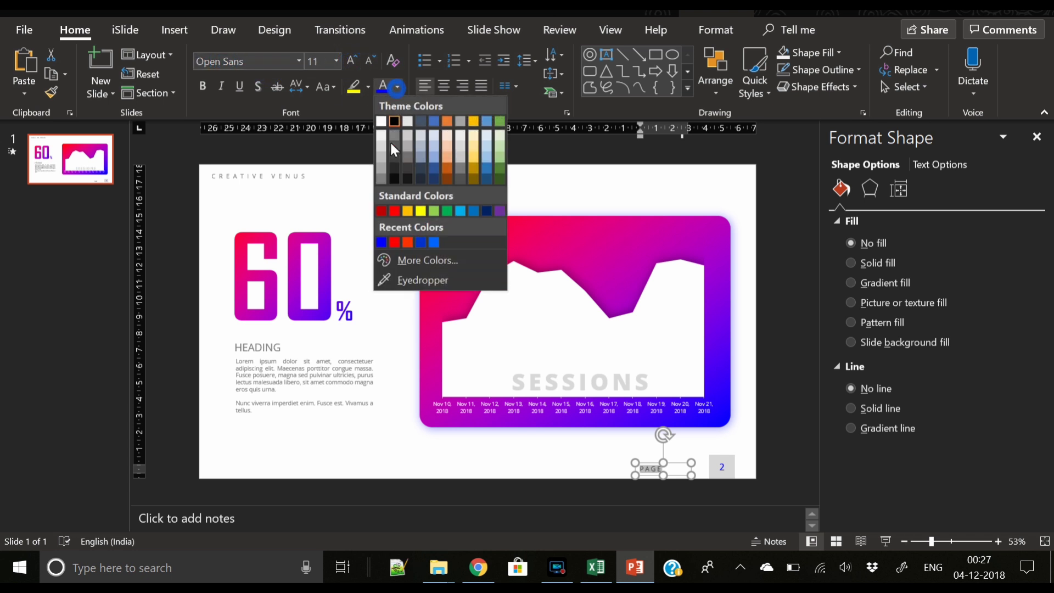
pyautogui.click(380, 170)
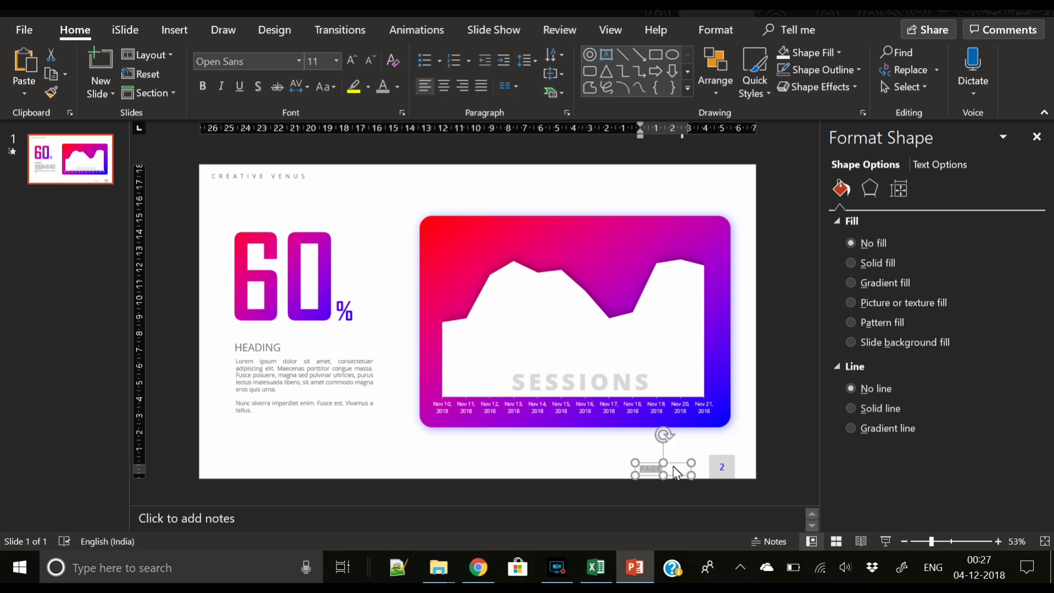
pyautogui.moveTo(674, 467); pyautogui.dragTo(717, 464)
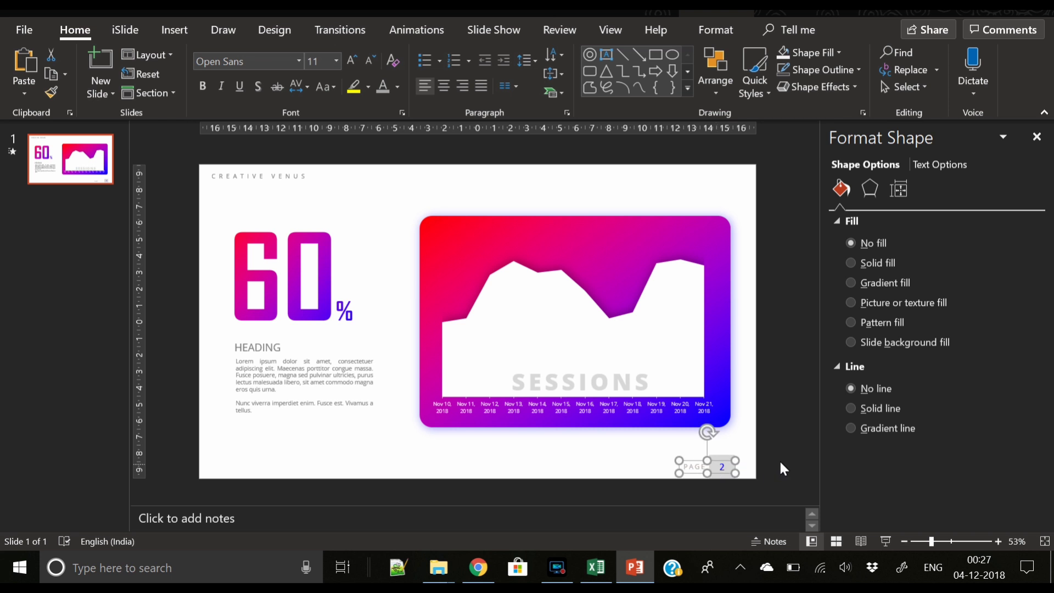
pyautogui.click(779, 459)
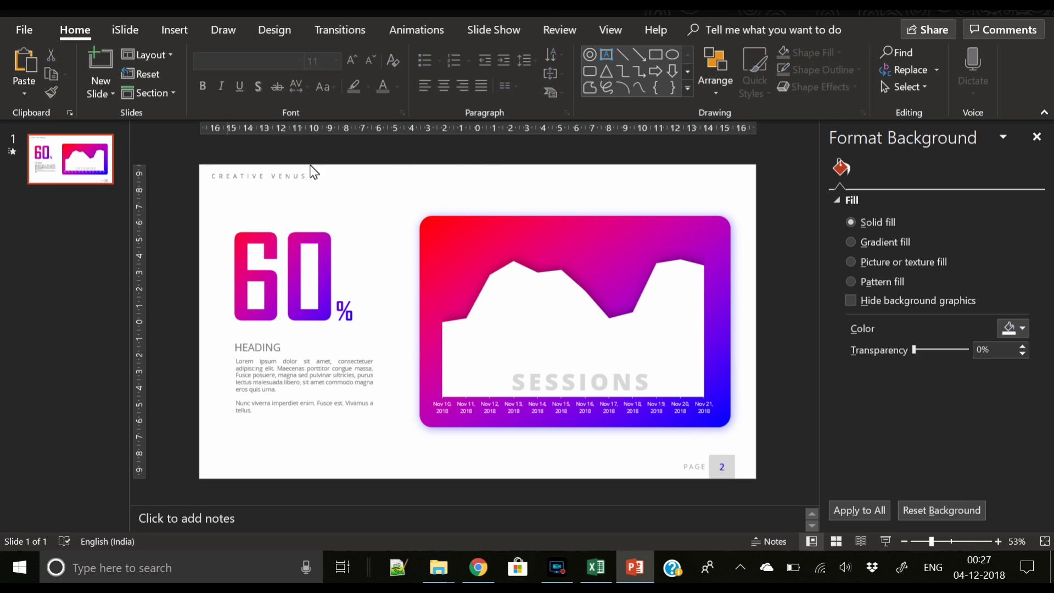
# Draw a text box near the slide's top right and type 'analytics report'.
pyautogui.click(174, 31)
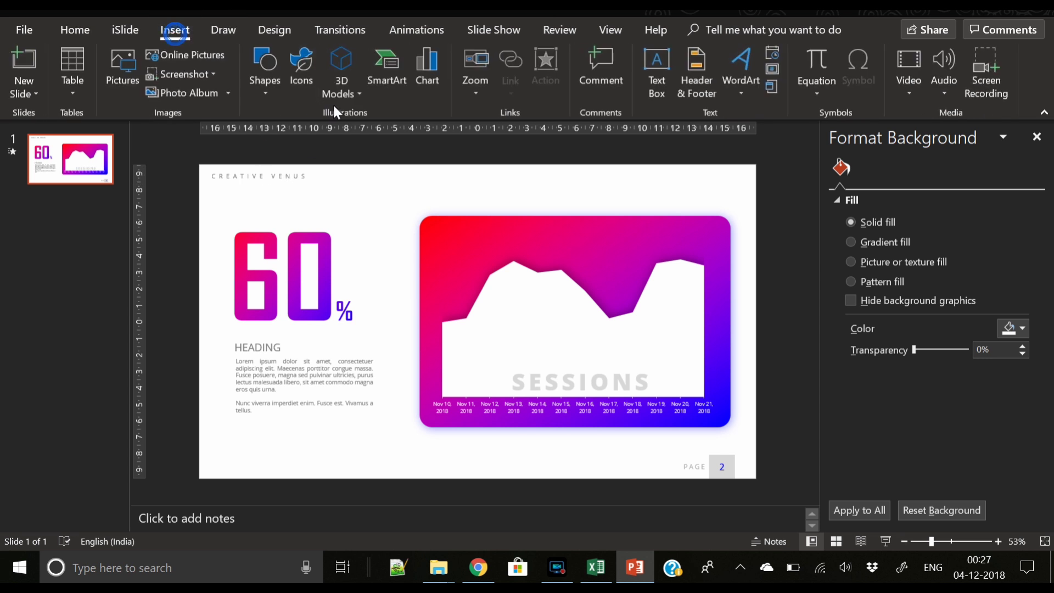
pyautogui.click(655, 70)
pyautogui.moveTo(543, 170); pyautogui.dragTo(741, 189)
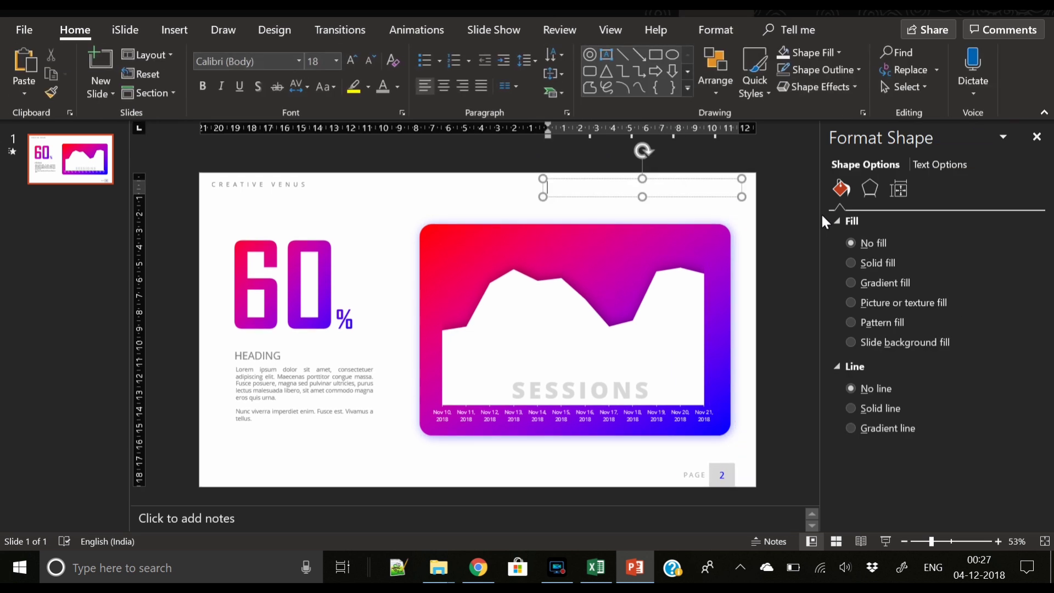
pyautogui.write('analytics report')
# Make the title UPPERCASE, Very Loose spacing, light grey and right-aligned.
pyautogui.hotkey('ctrl', 'a')
pyautogui.click(320, 88)
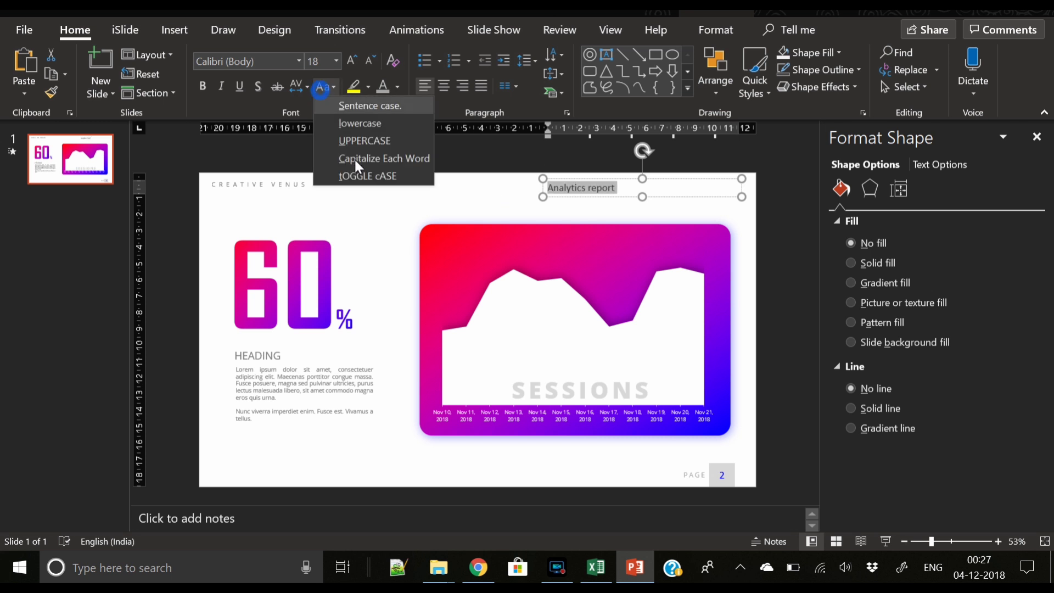
pyautogui.click(363, 141)
pyautogui.click(302, 85)
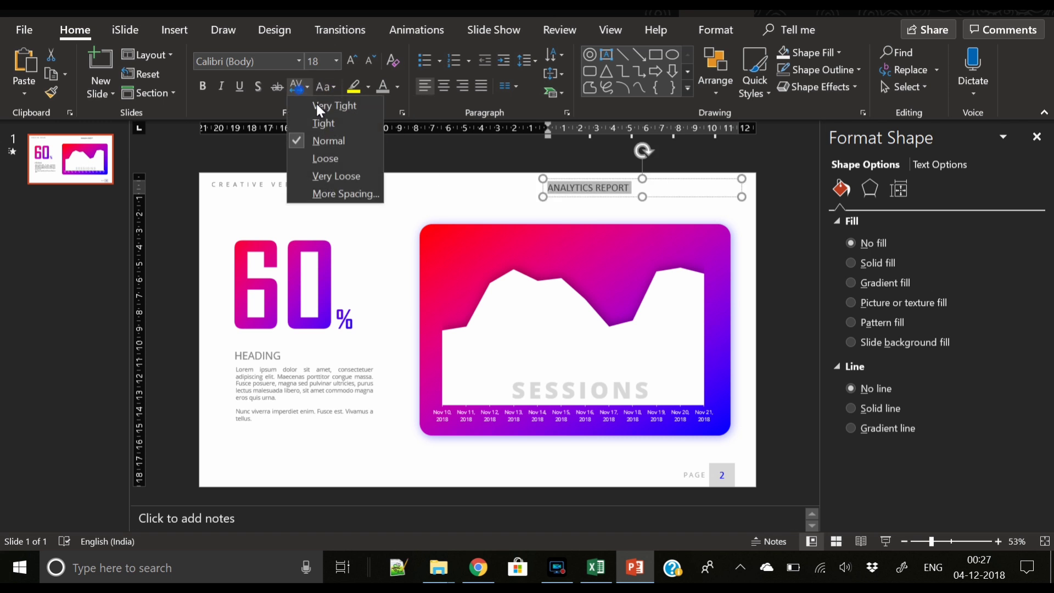
pyautogui.click(336, 176)
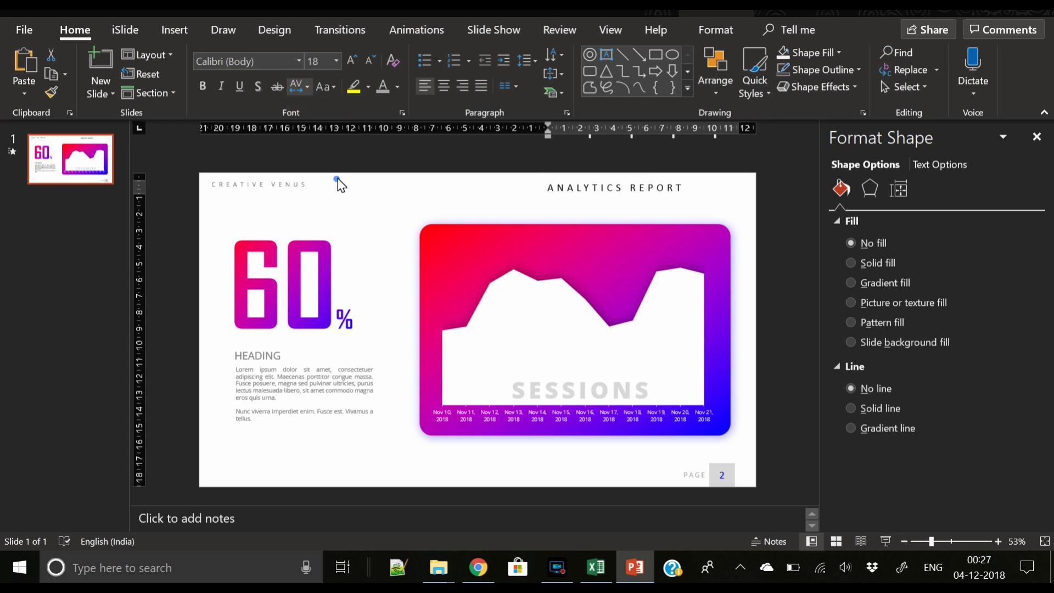
pyautogui.click(396, 88)
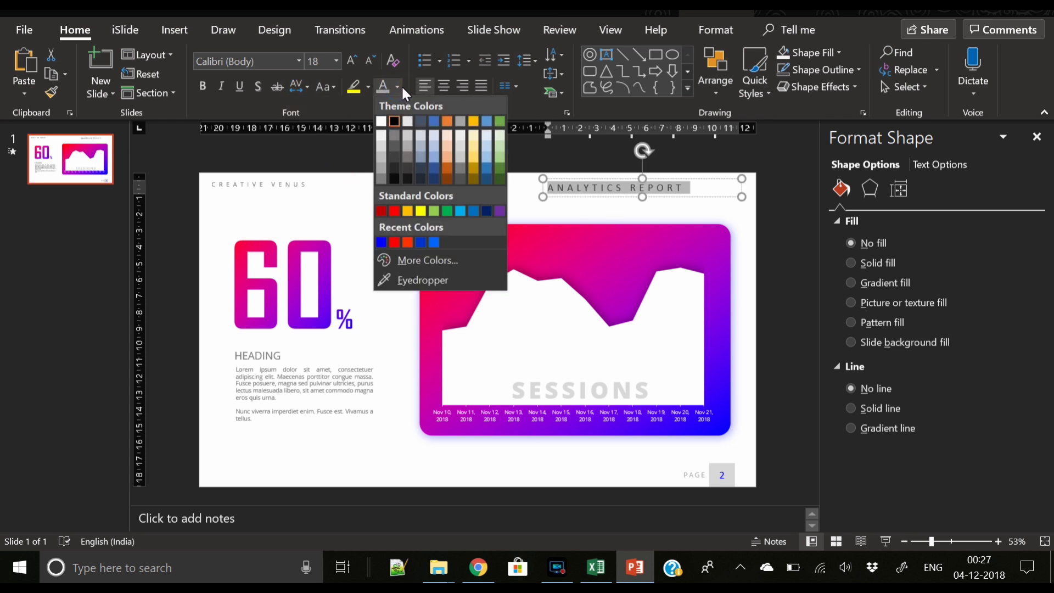
pyautogui.click(380, 181)
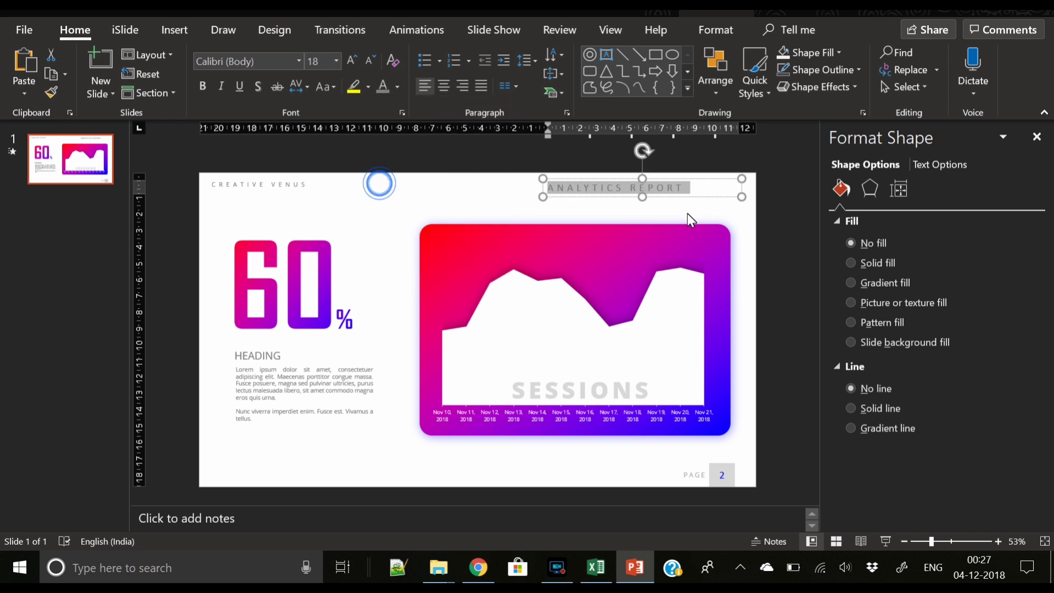
pyautogui.click(462, 87)
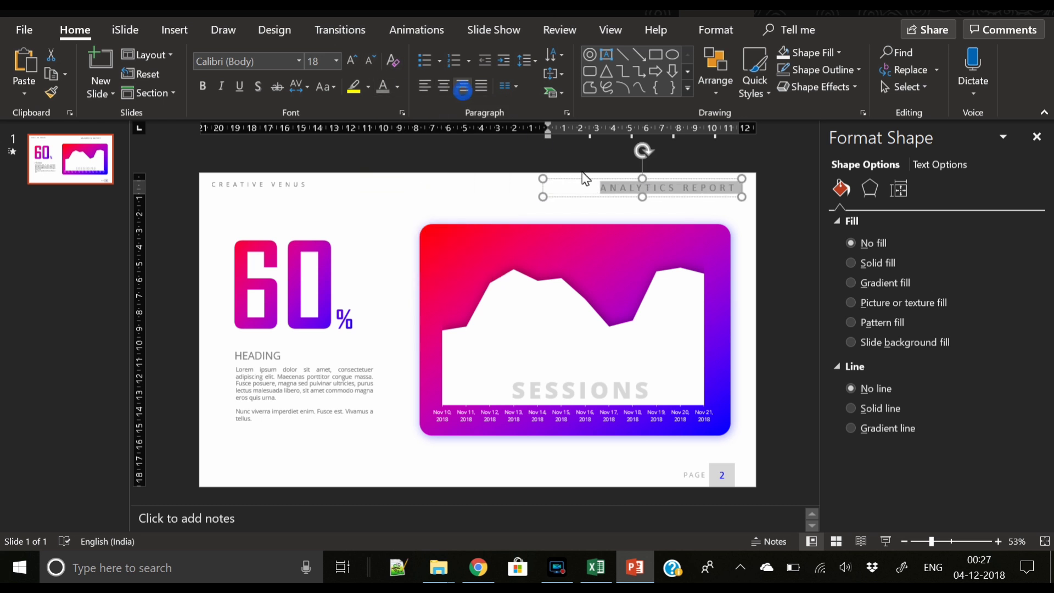
# Set the title to Open Sans 14, level with CREATIVE VENUS near the right edge.
pyautogui.click(681, 197)
pyautogui.moveTo(693, 196); pyautogui.dragTo(677, 185)
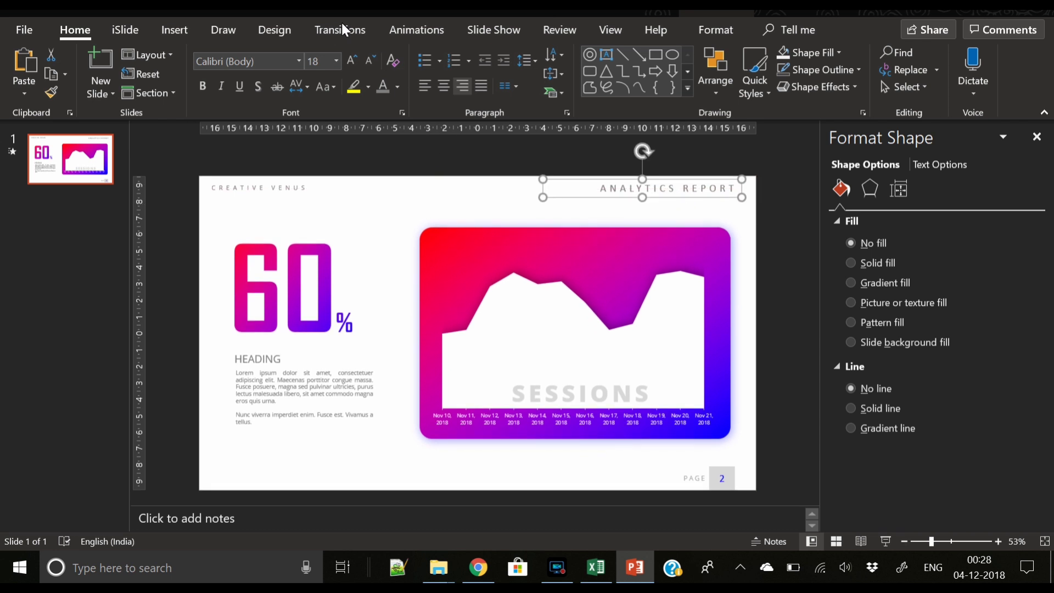
pyautogui.click(369, 60)
pyautogui.click(256, 57)
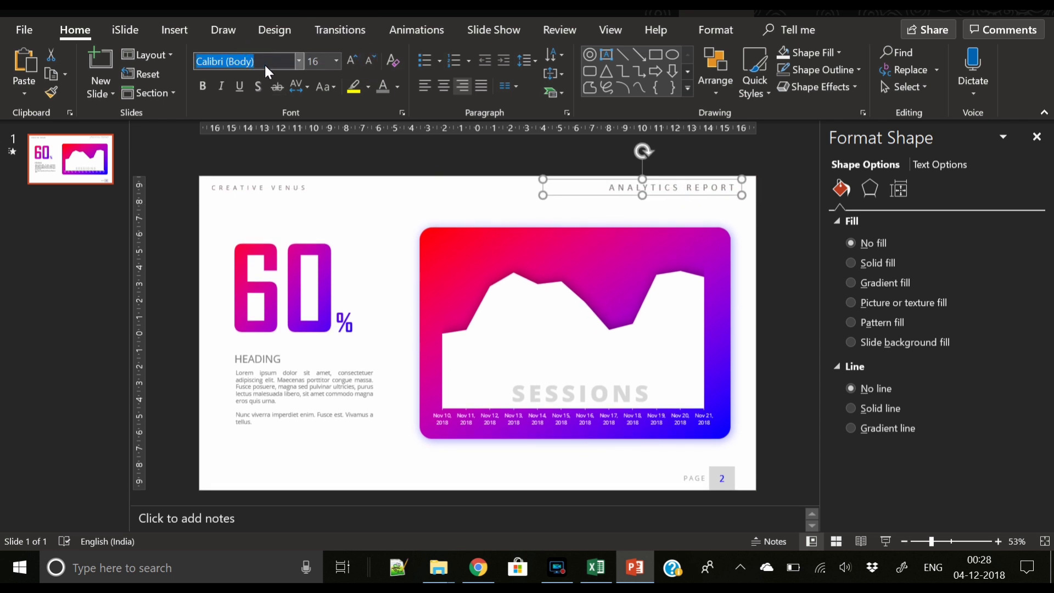
pyautogui.write('Open Sans')
pyautogui.press('Return')
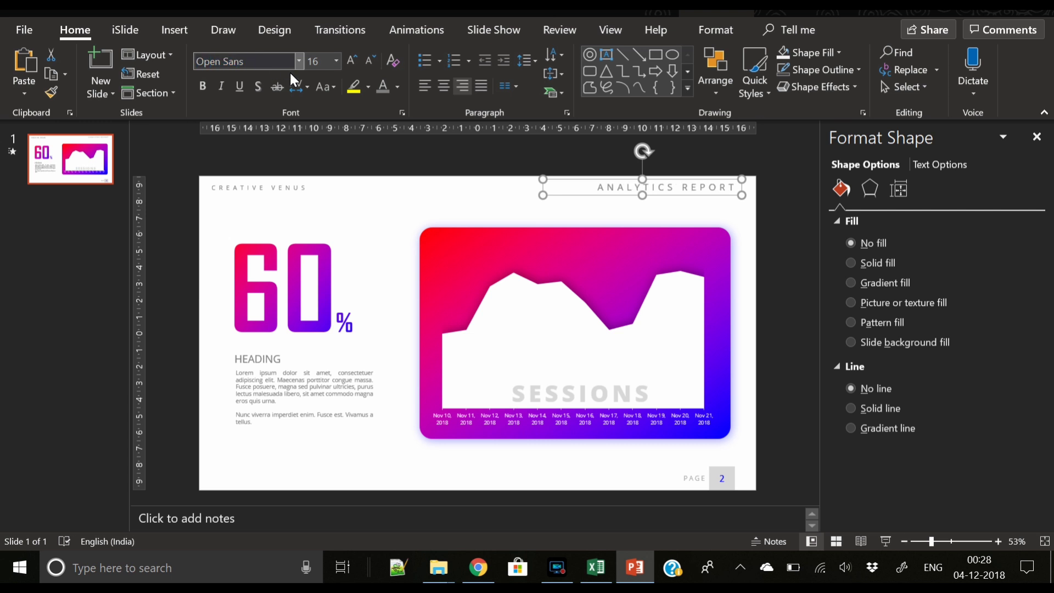
pyautogui.click(370, 60)
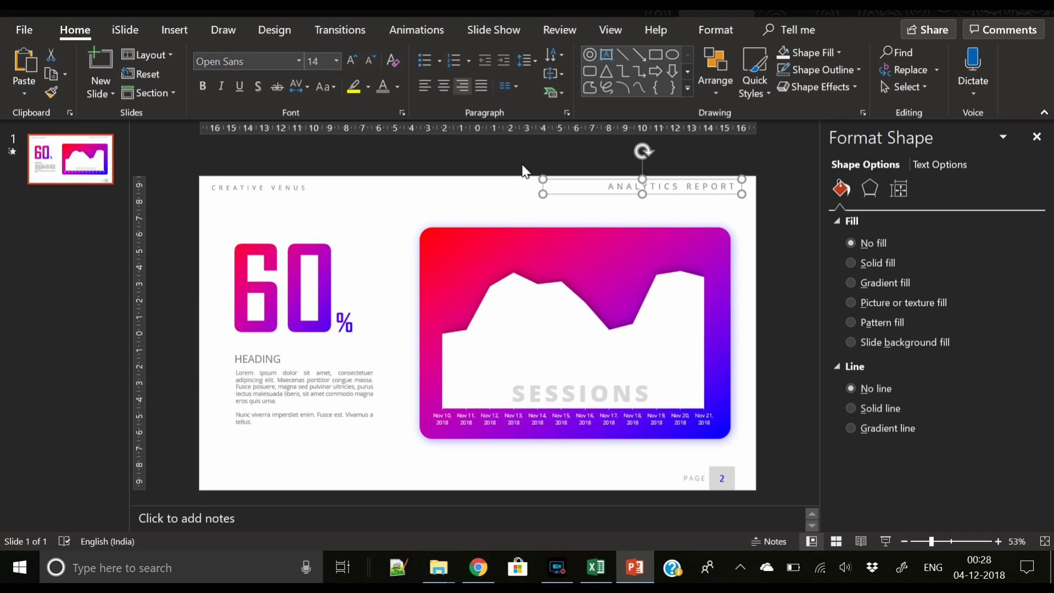
pyautogui.click(576, 196)
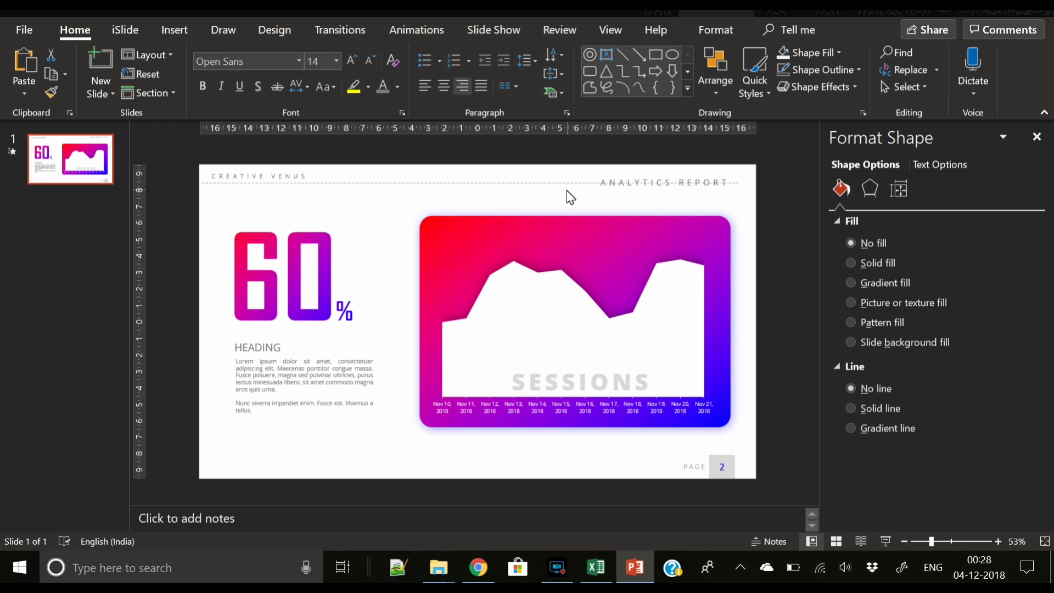
pyautogui.moveTo(571, 197); pyautogui.dragTo(584, 191)
pyautogui.click(764, 231)
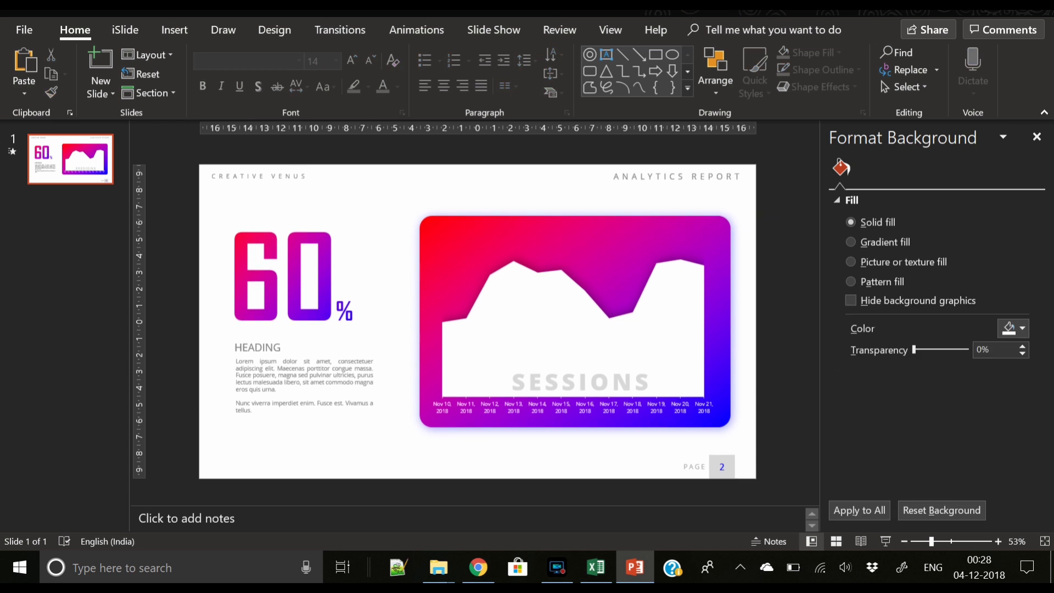
# Add a '2018-19' text box below ANALYTICS REPORT in Open Sans.
pyautogui.click(173, 30)
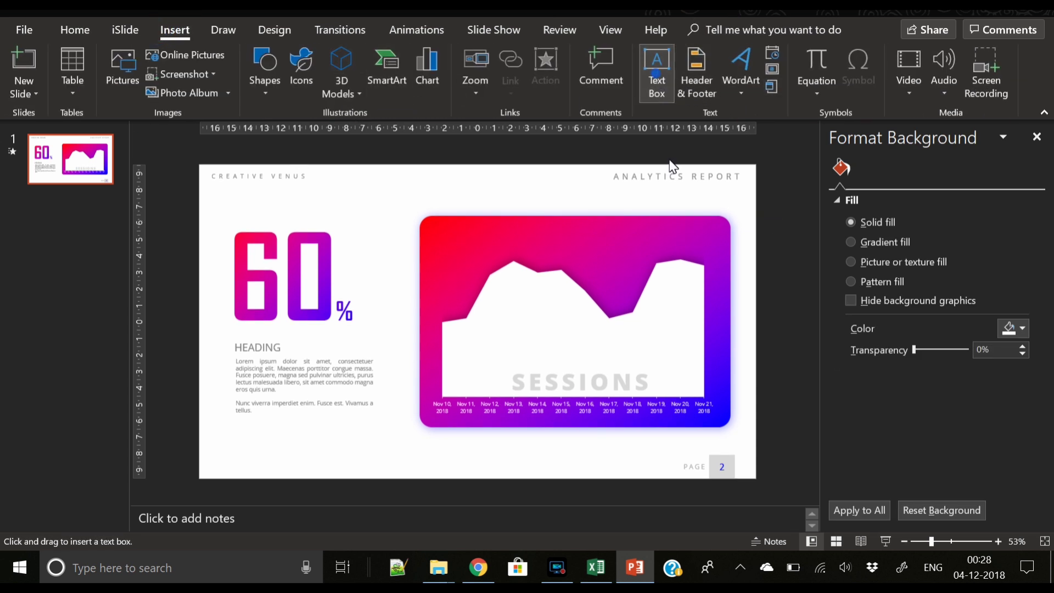
pyautogui.moveTo(670, 185); pyautogui.dragTo(736, 200)
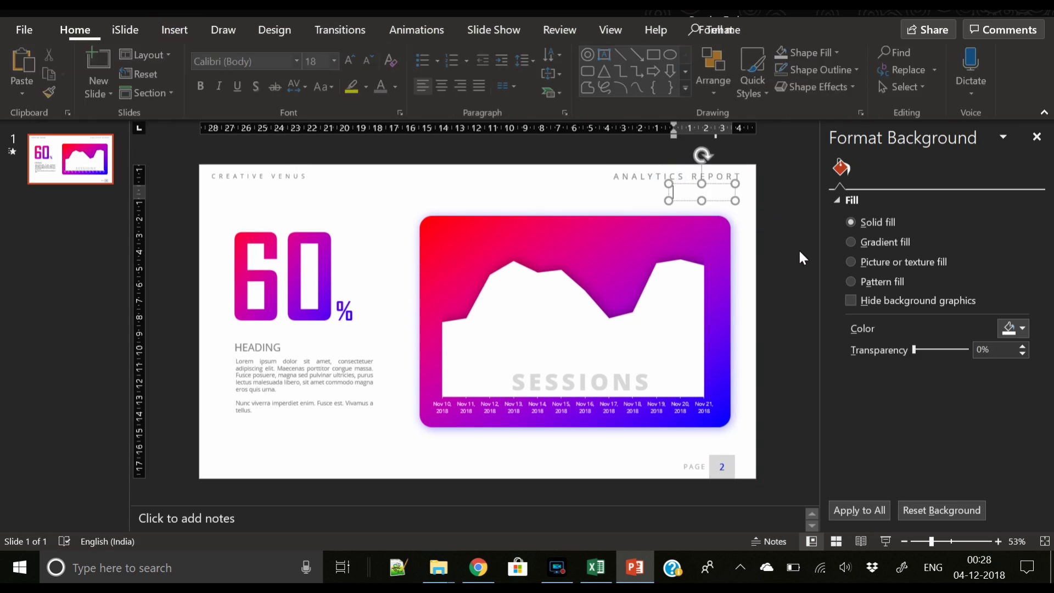
pyautogui.write('2018-')
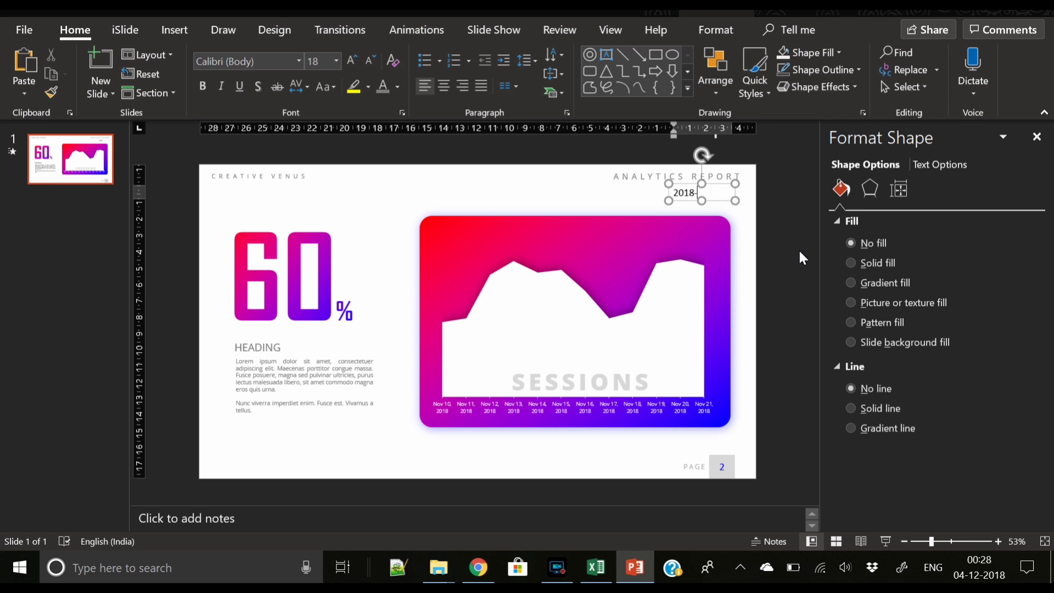
pyautogui.write('19')
pyautogui.hotkey('ctrl', 'a')
pyautogui.click(278, 64)
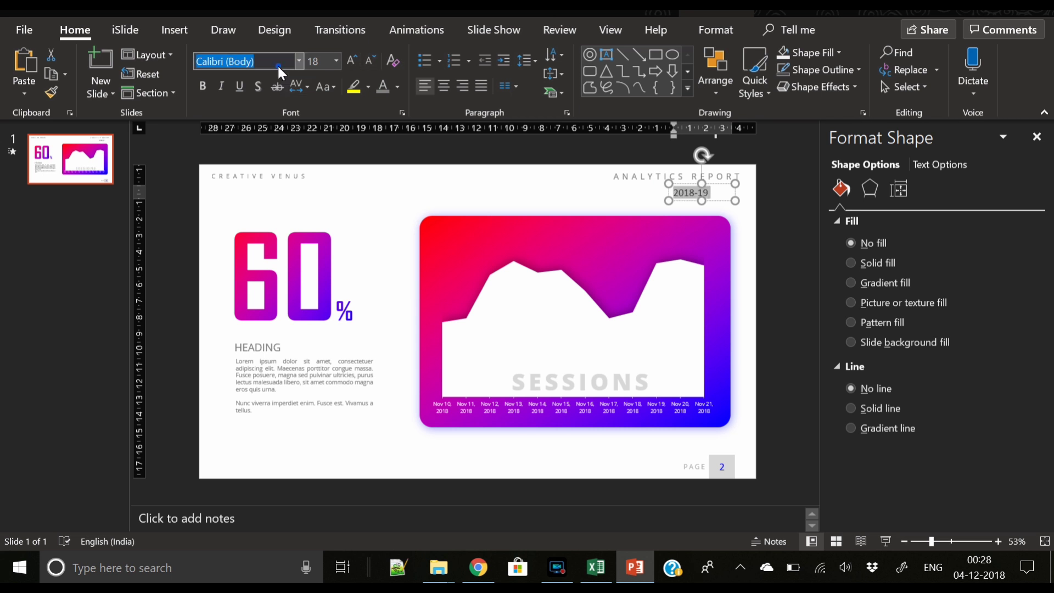
pyautogui.write('Open Sans')
pyautogui.press('Return')
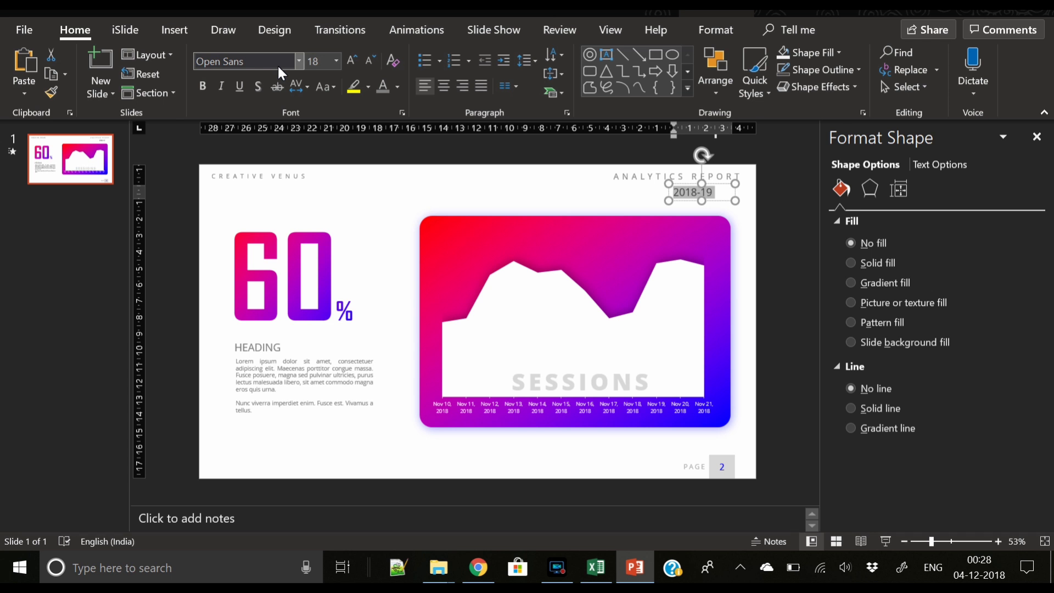
# Give 2018-19 Very Loose spacing at 16 pt, right-aligned on one line under ANALYTICS REPORT.
pyautogui.click(299, 87)
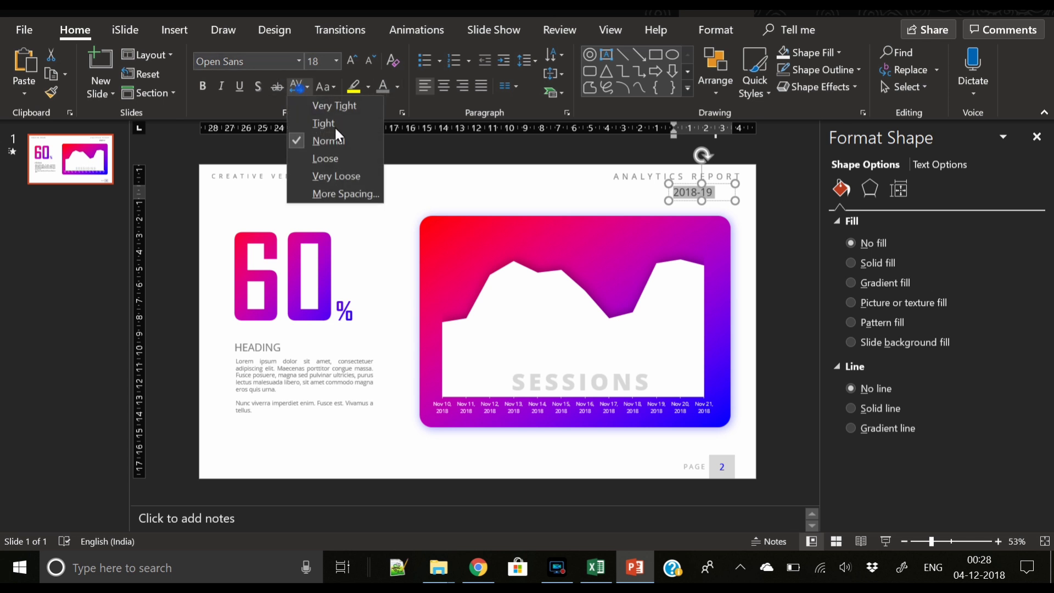
pyautogui.click(347, 173)
pyautogui.click(370, 59)
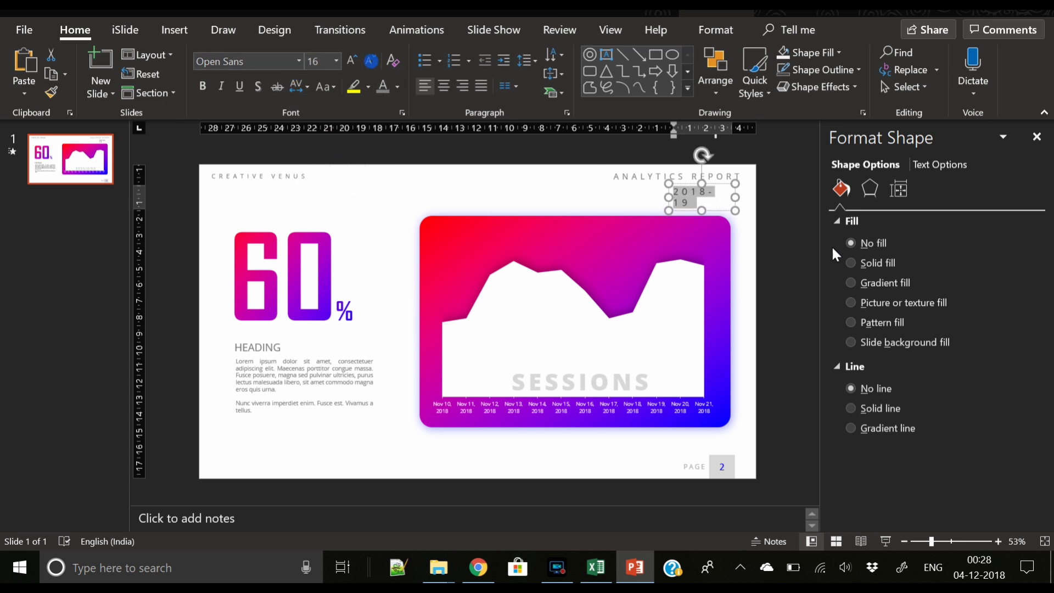
pyautogui.moveTo(739, 196); pyautogui.dragTo(756, 199)
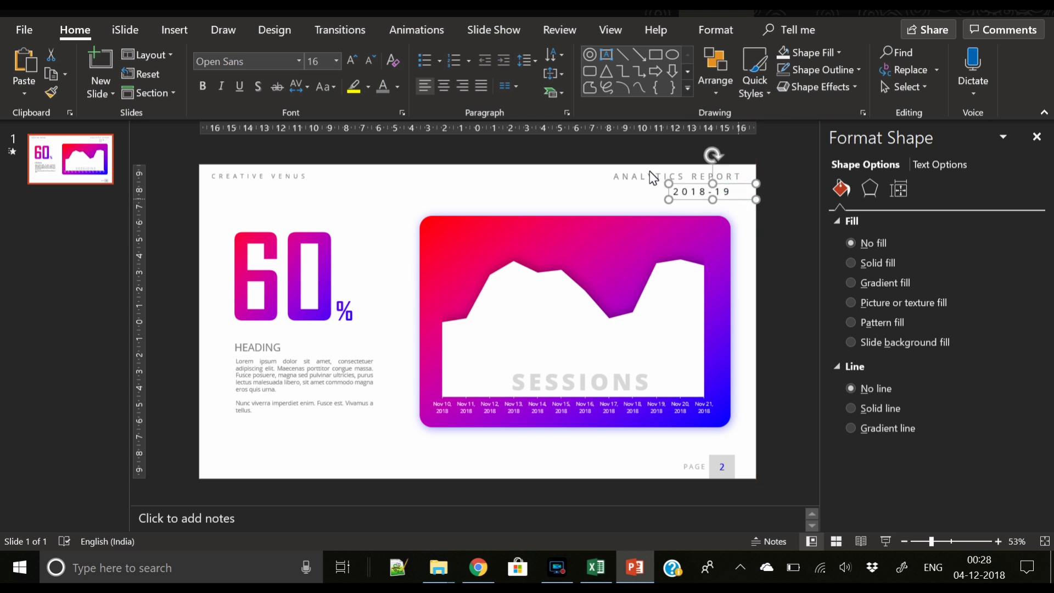
pyautogui.click(462, 88)
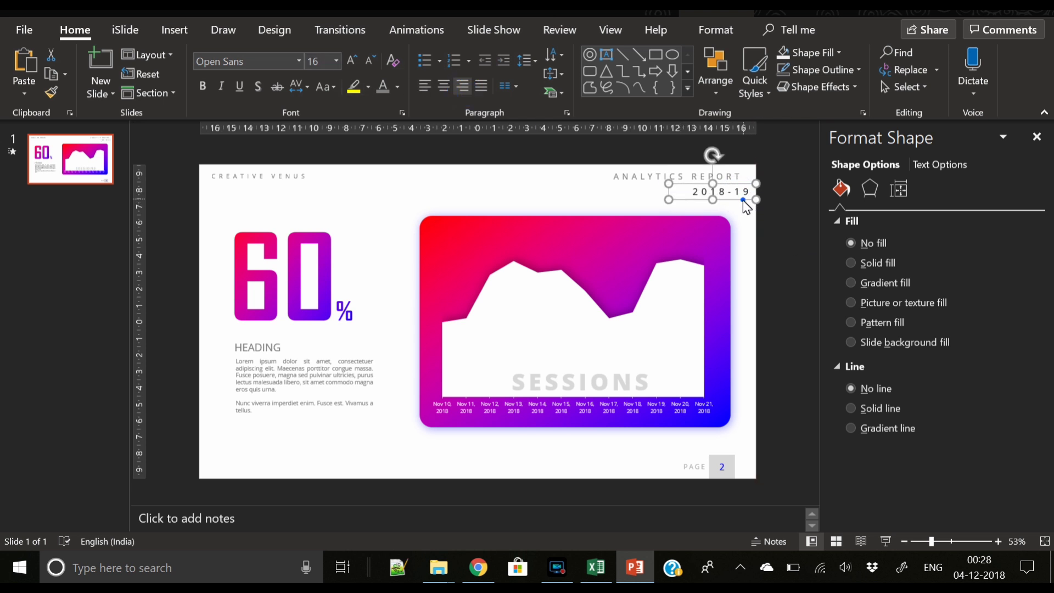
pyautogui.moveTo(750, 193); pyautogui.dragTo(730, 200)
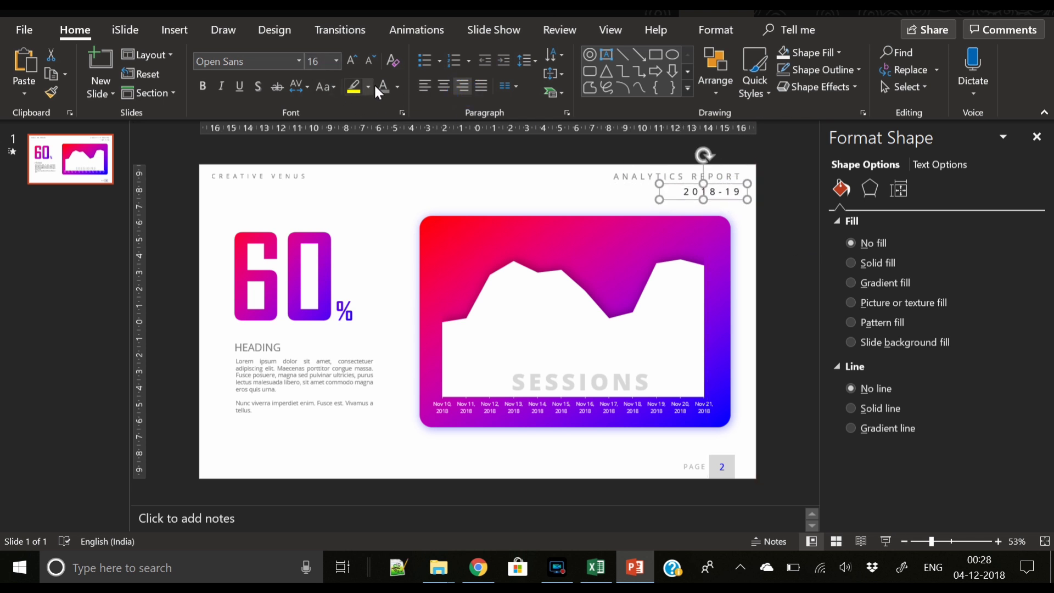
# Colour the 2018-19 text red and the ANALYTICS REPORT title blue.
pyautogui.click(396, 85)
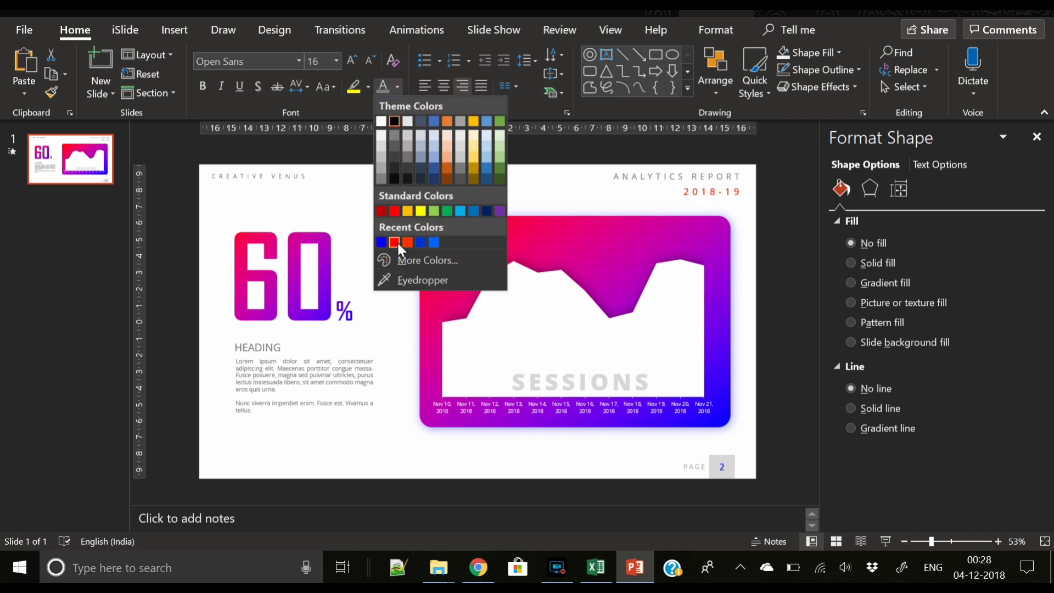
pyautogui.click(397, 241)
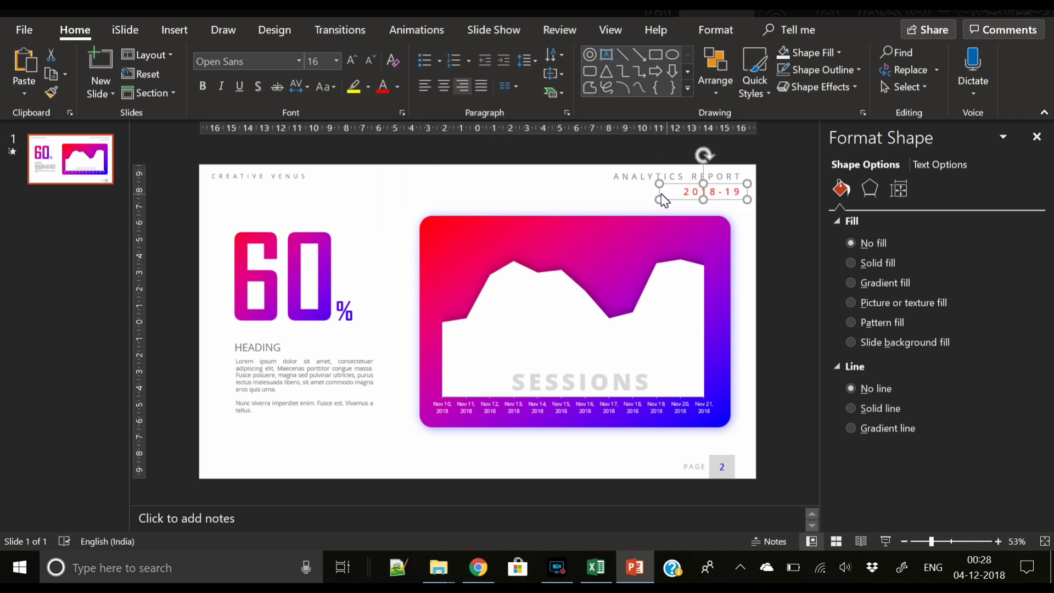
pyautogui.scroll(1, 643, 194)
pyautogui.click(643, 193)
pyautogui.click(397, 86)
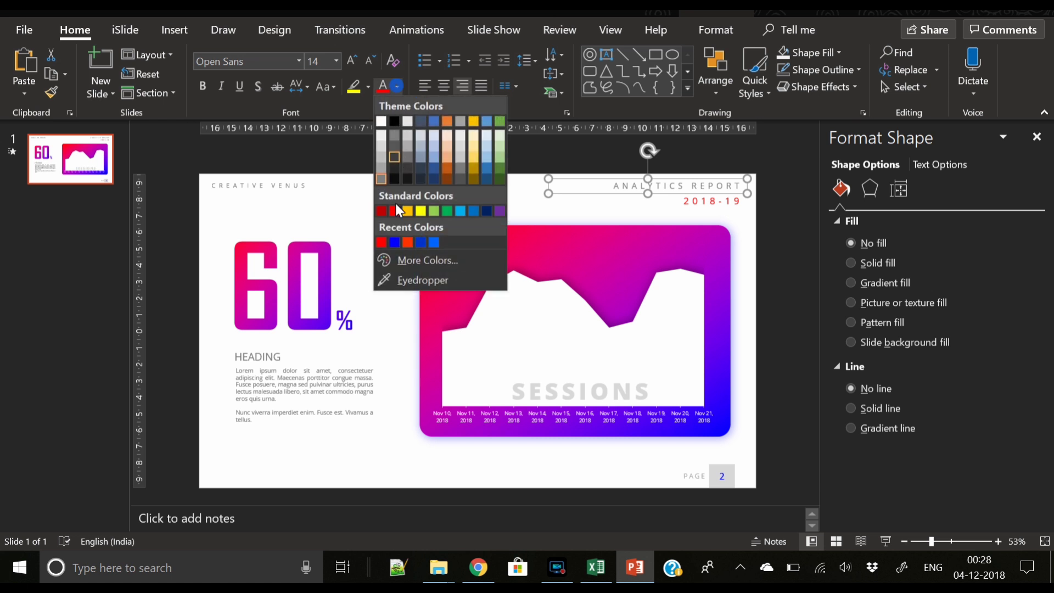
pyautogui.click(394, 242)
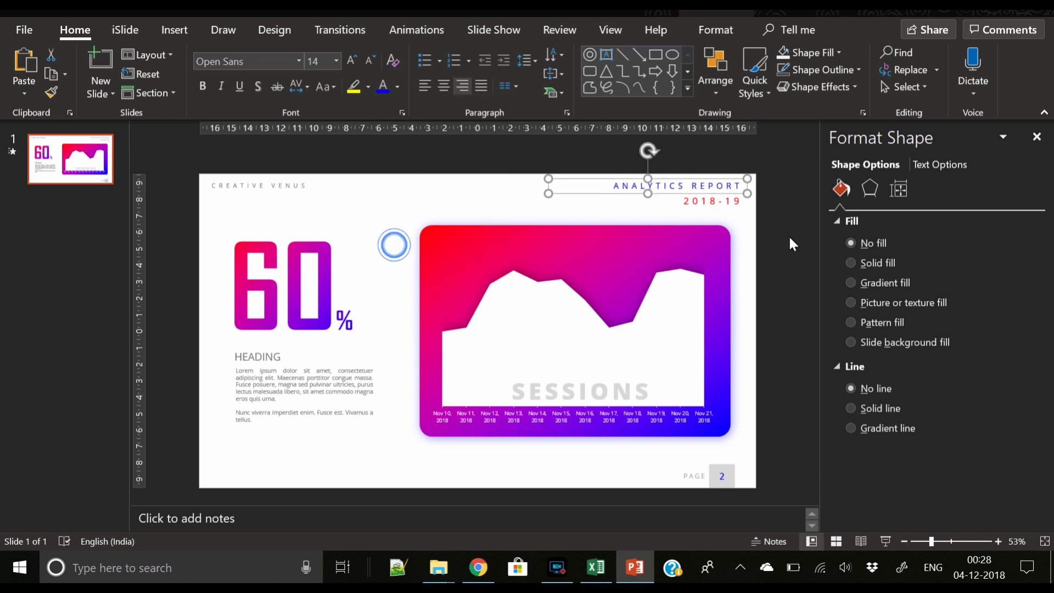
# Change 2018-19 to 18 pt Agency FB and nudge it slightly upward.
pyautogui.click(717, 209)
pyautogui.scroll(-1, 779, 226)
pyautogui.hotkey('ctrl', 'Up')
pyautogui.hotkey('ctrl', 'Up')
pyautogui.hotkey('ctrl', 'Up')
pyautogui.hotkey('ctrl', 'Up')
pyautogui.hotkey('ctrl', 'Up')
pyautogui.hotkey('ctrl', 'Up')
pyautogui.hotkey('ctrl', 'Up')
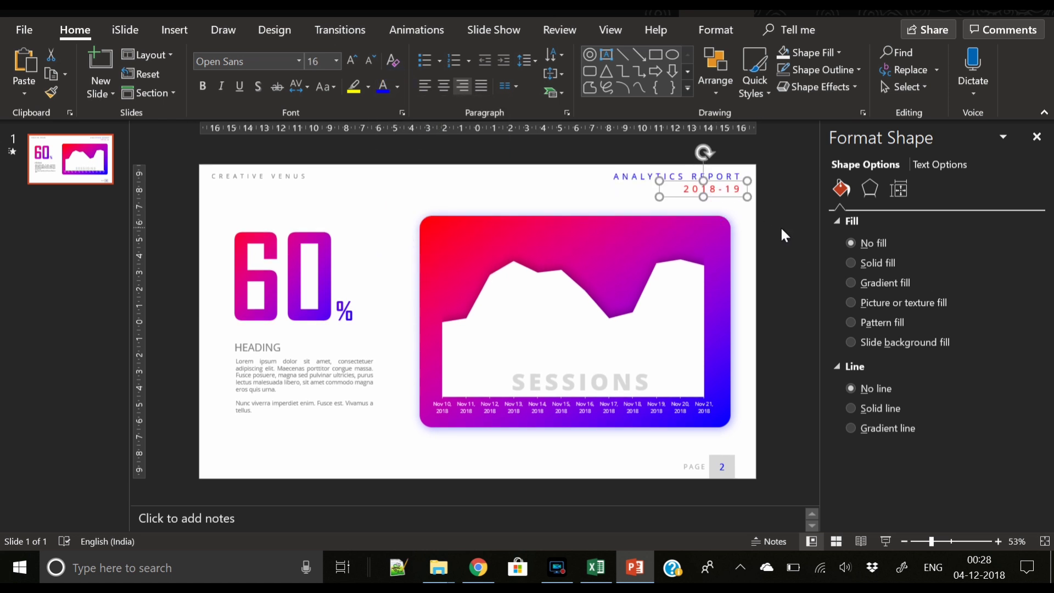
pyautogui.click(351, 59)
pyautogui.click(262, 58)
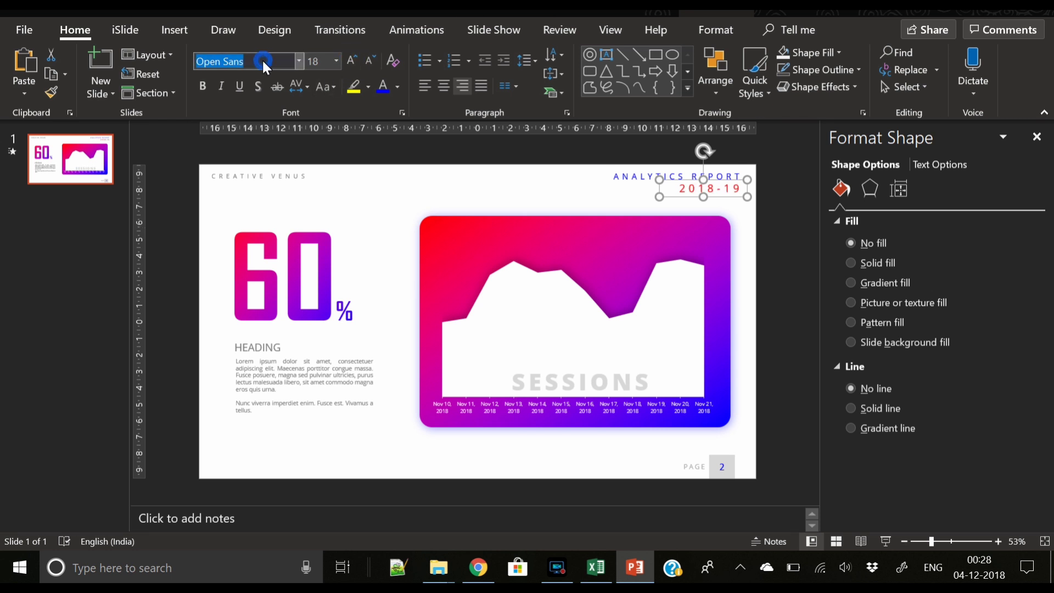
pyautogui.write('Agency FB')
pyautogui.press('Return')
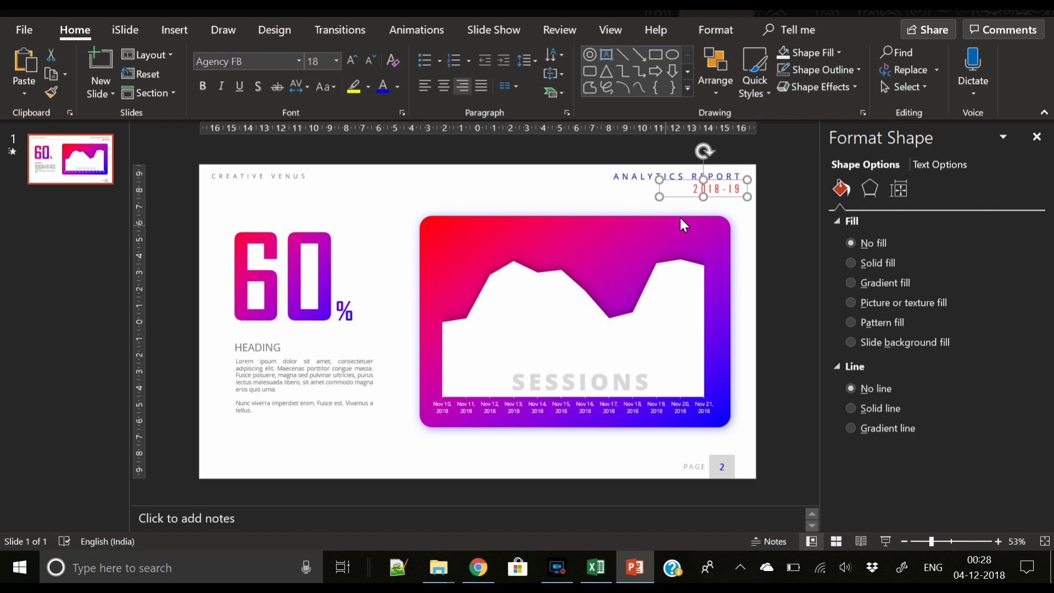
pyautogui.moveTo(725, 198); pyautogui.dragTo(725, 197)
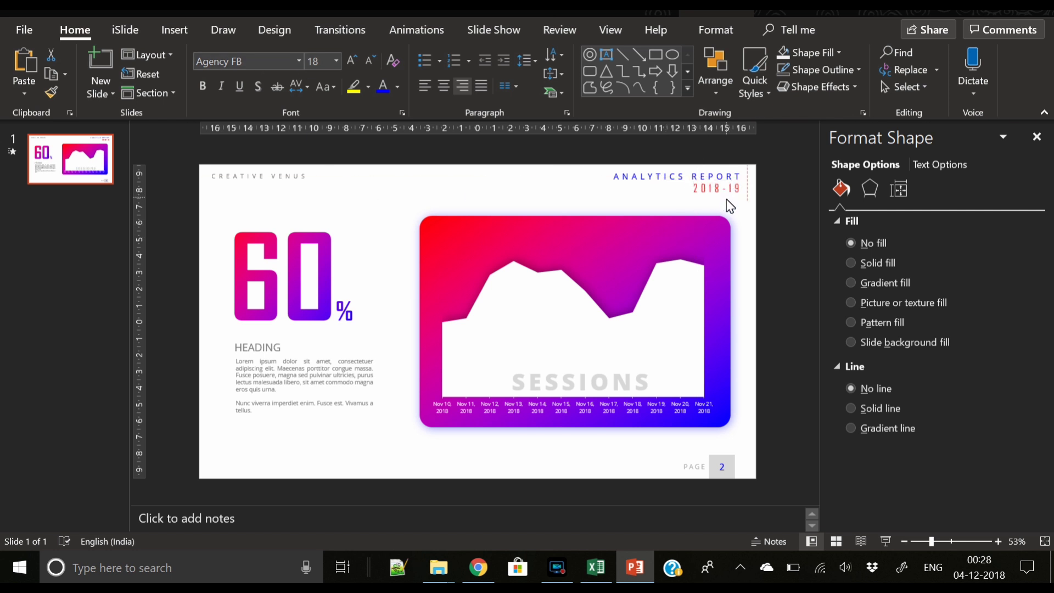
# Draw a donut shape over the 60% figure, extending past the slide's top-left corner.
pyautogui.click(764, 234)
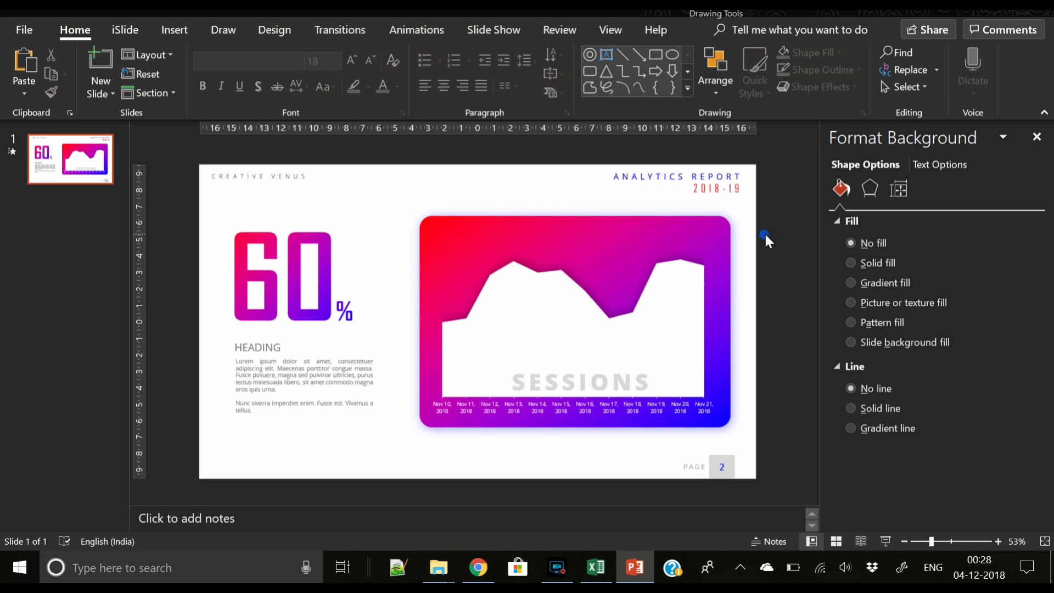
pyautogui.click(233, 187)
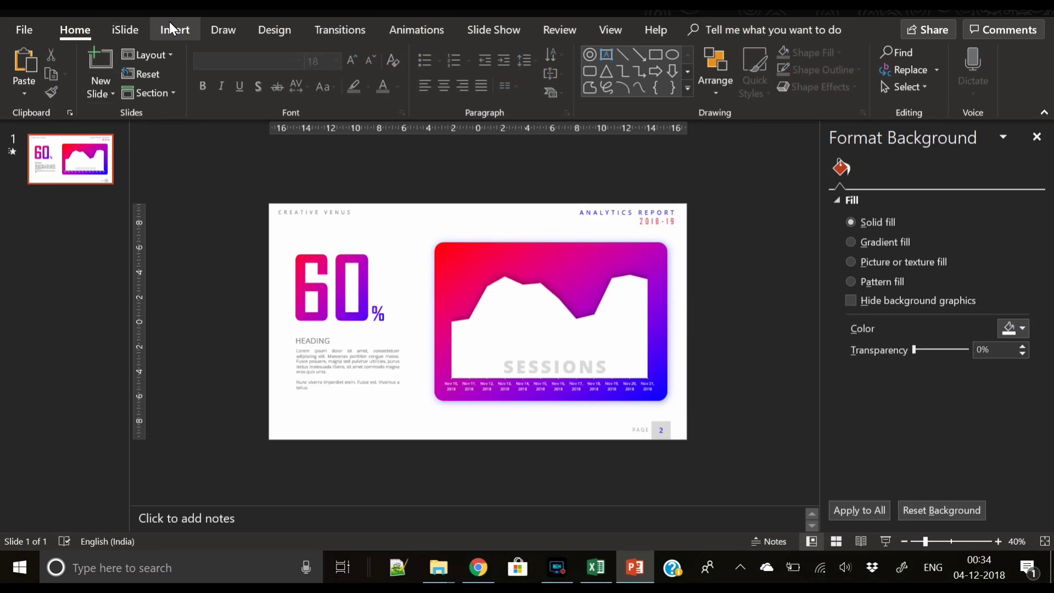
pyautogui.click(171, 27)
pyautogui.click(263, 85)
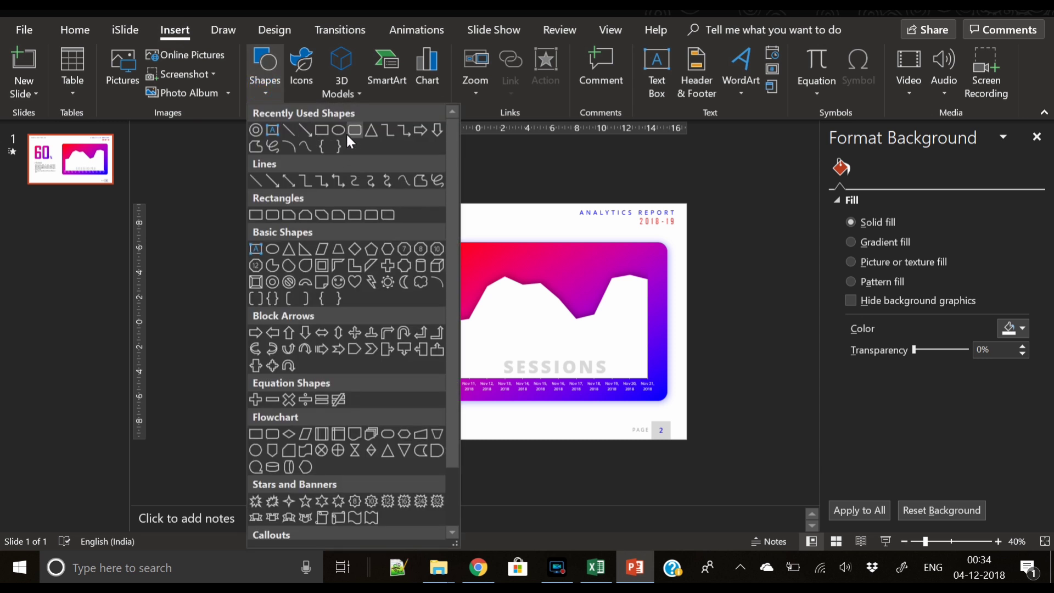
pyautogui.click(255, 132)
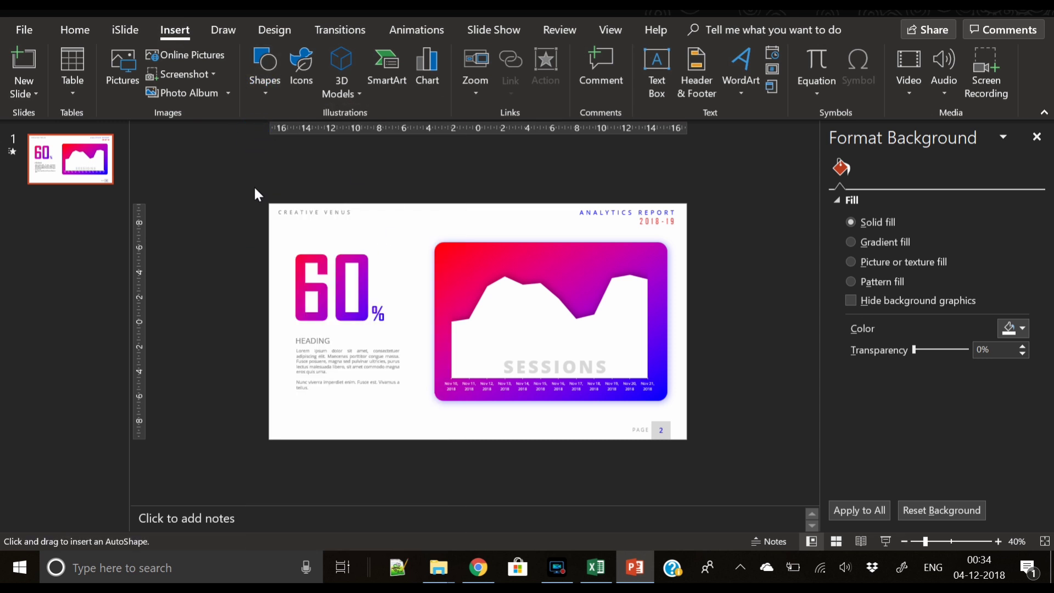
pyautogui.moveTo(254, 186)
pyautogui.mouseDown()
pyautogui.moveTo(367, 327)
pyautogui.moveTo(479, 414)
pyautogui.mouseUp()
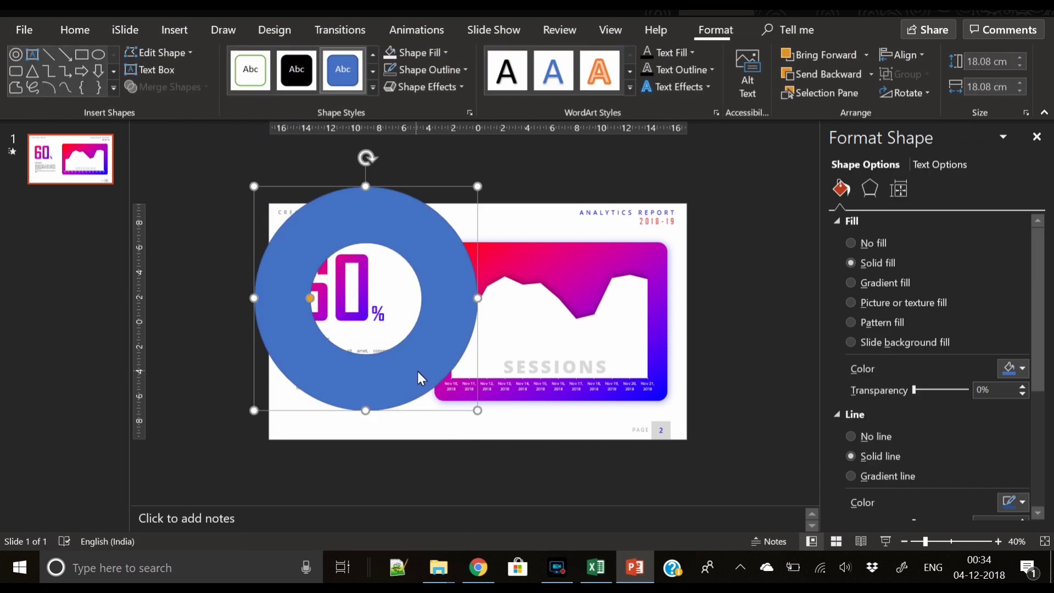
pyautogui.moveTo(417, 369)
pyautogui.mouseDown()
pyautogui.moveTo(334, 292)
pyautogui.moveTo(357, 315)
pyautogui.moveTo(356, 305)
pyautogui.mouseUp()
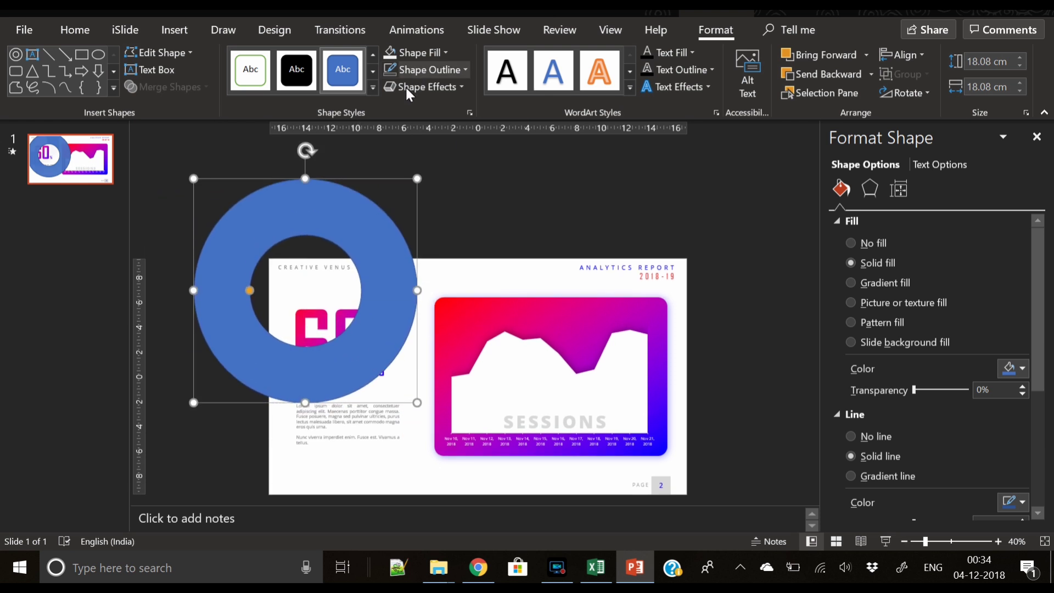
# Give the donut no outline and a light gray fill, and send it to back.
pyautogui.click(390, 69)
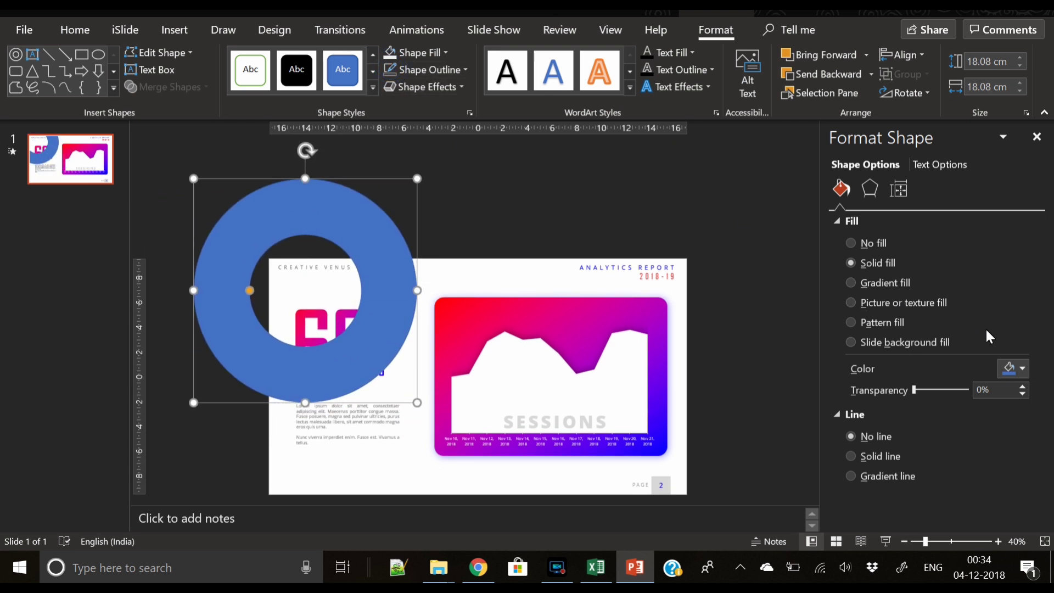
pyautogui.click(1012, 369)
pyautogui.click(927, 209)
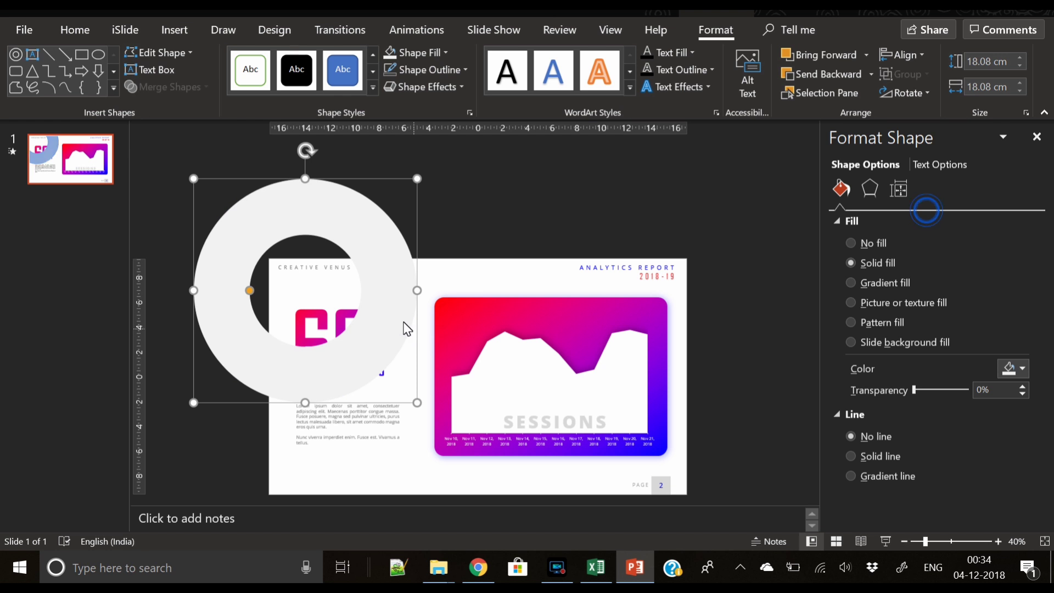
pyautogui.rightClick(391, 324)
pyautogui.click(452, 348)
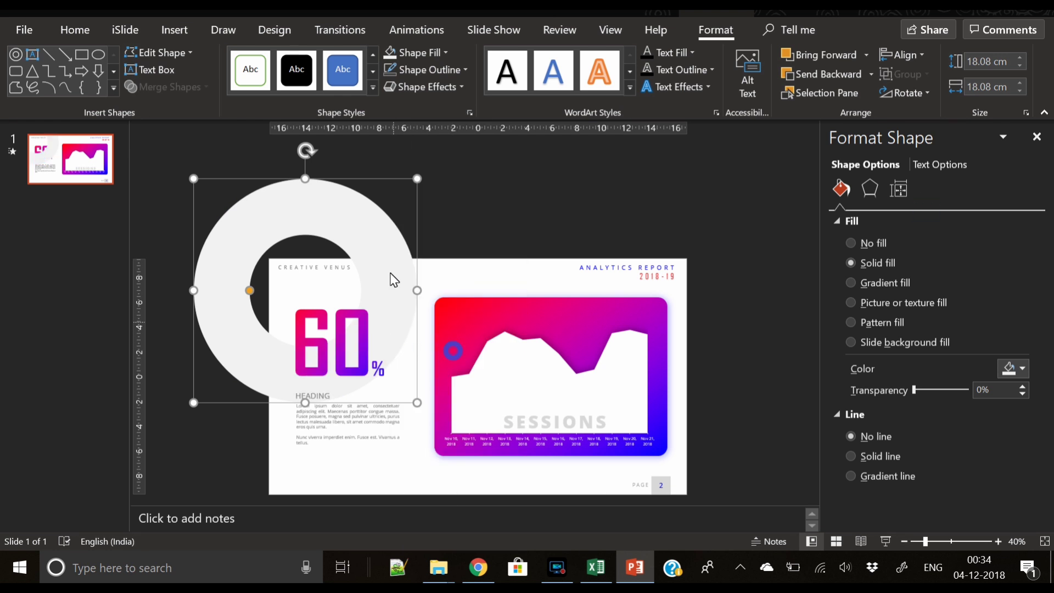
# Copy the donut, enlarge it to 25.5 cm behind the chart, and send it to back.
pyautogui.moveTo(387, 291); pyautogui.dragTo(721, 391)
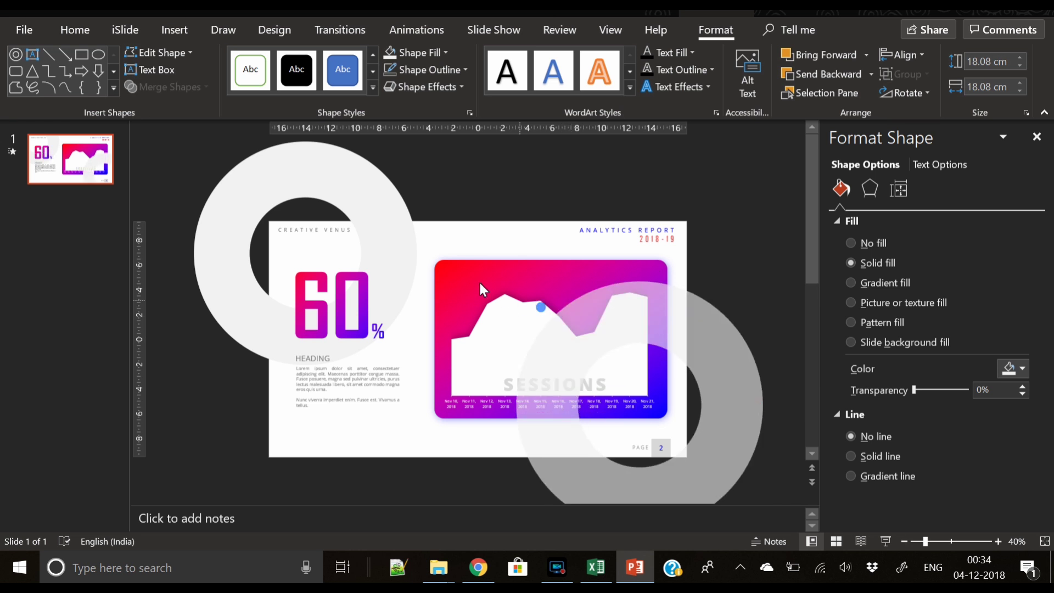
pyautogui.moveTo(479, 281); pyautogui.dragTo(450, 271)
pyautogui.moveTo(725, 413); pyautogui.dragTo(708, 419)
pyautogui.rightClick(708, 418)
pyautogui.click(735, 215)
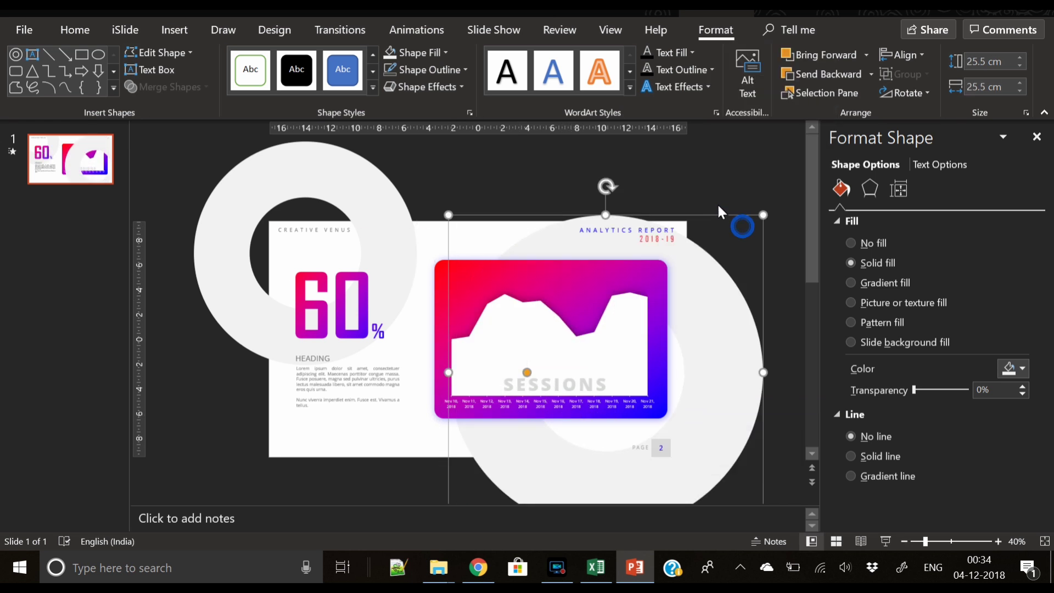
pyautogui.click(718, 206)
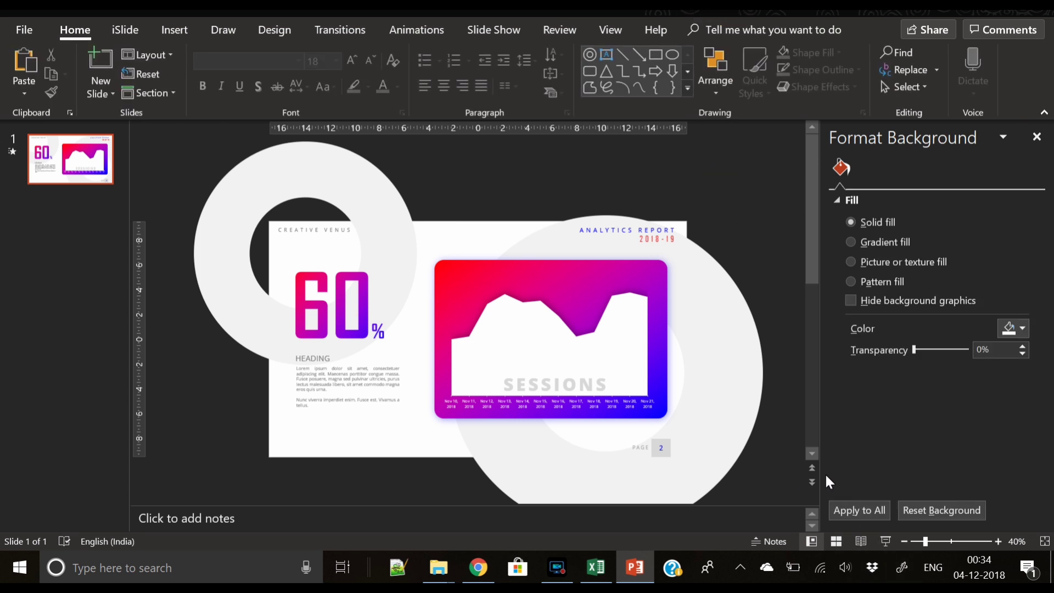
pyautogui.click(886, 541)
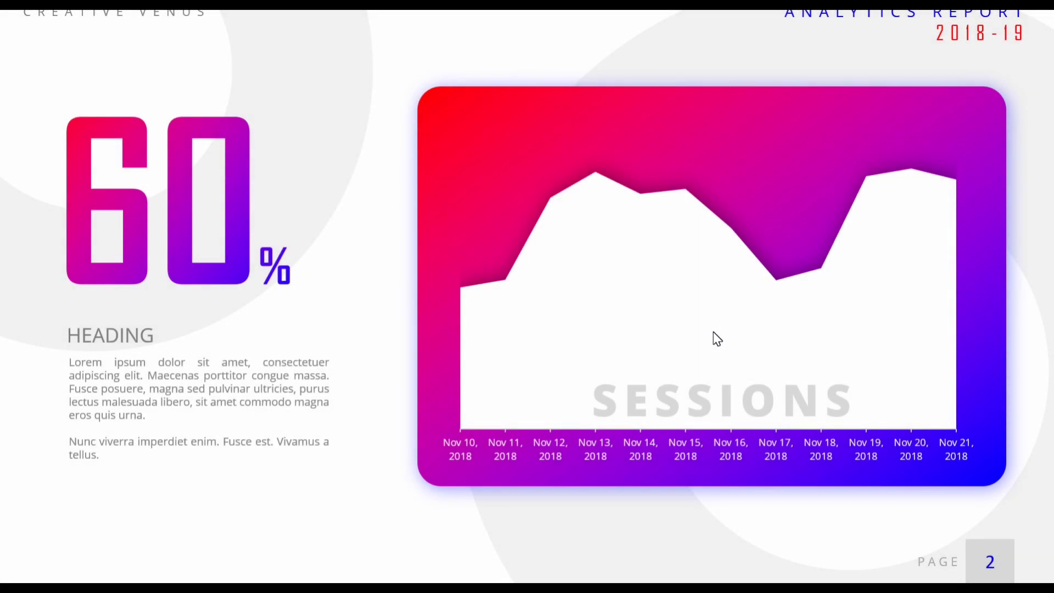
pyautogui.press('Escape')
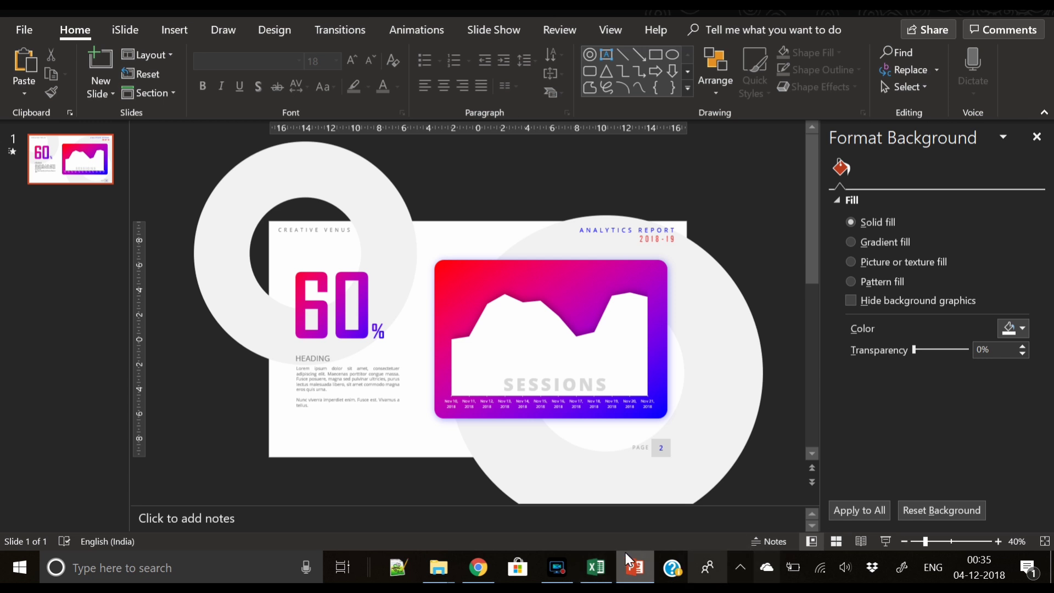
# Show the Screen Recorder window with its pause and stop controls from the taskbar.
pyautogui.click(558, 571)
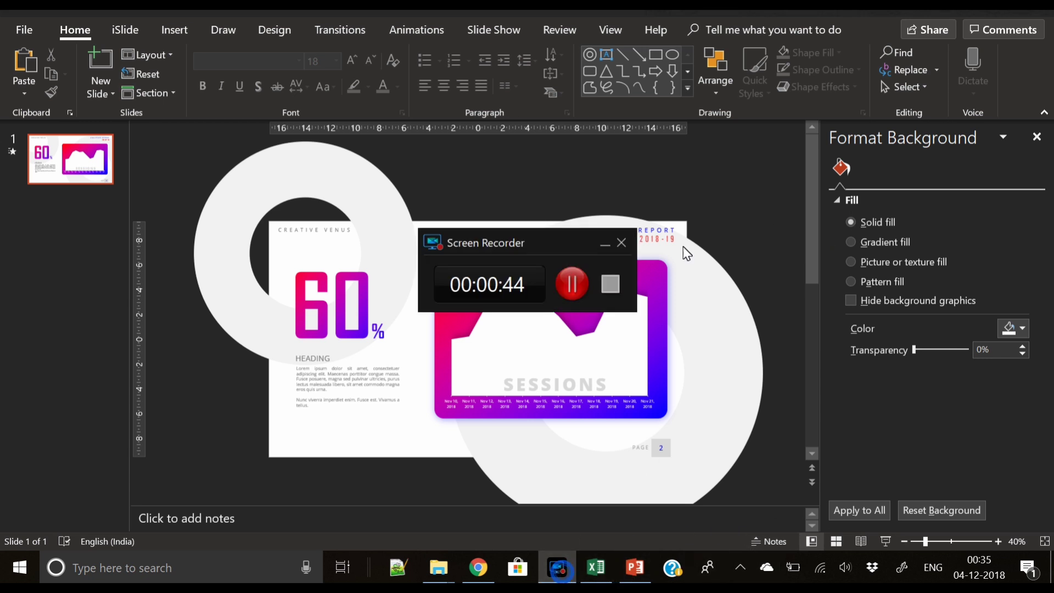